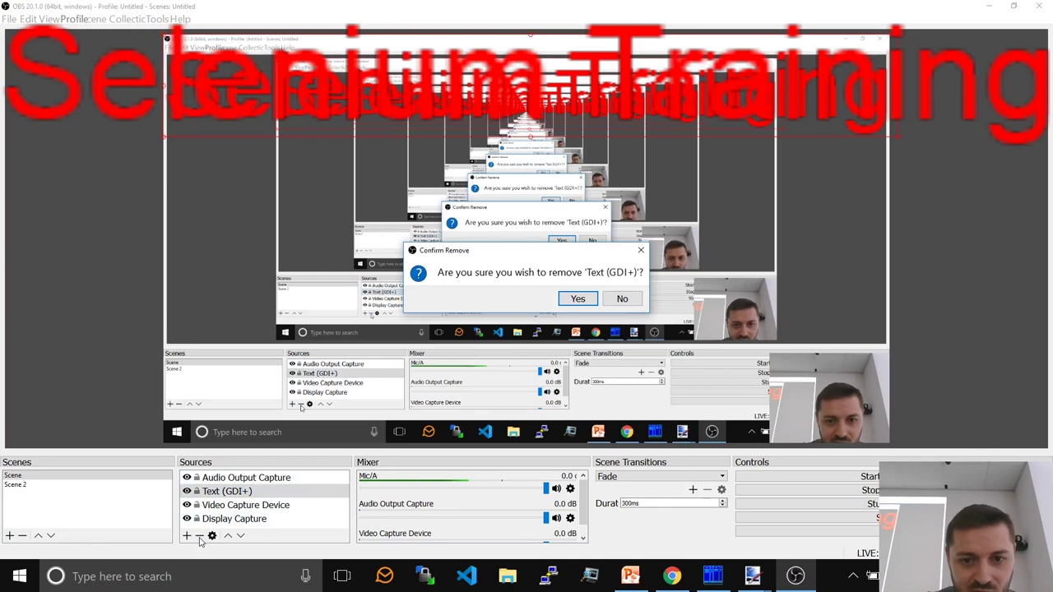
Confirm the removal of the Text (GDI+) source from the scene.
click(567, 301)
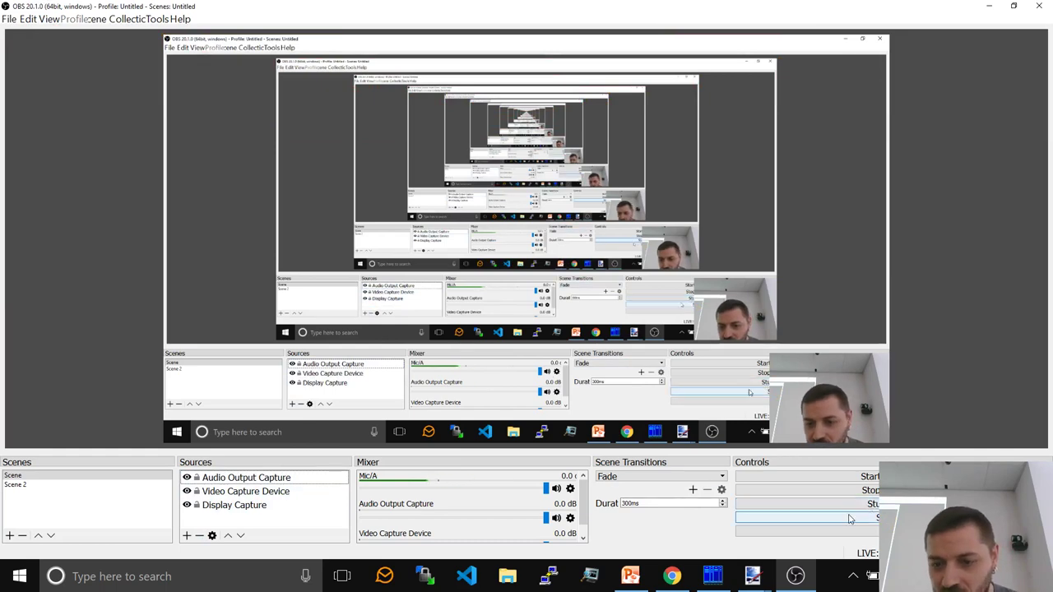
Examine the Stream, Output, Audio, Video, Hotkeys and Advanced settings, along with the scene transition choice.
click(872, 517)
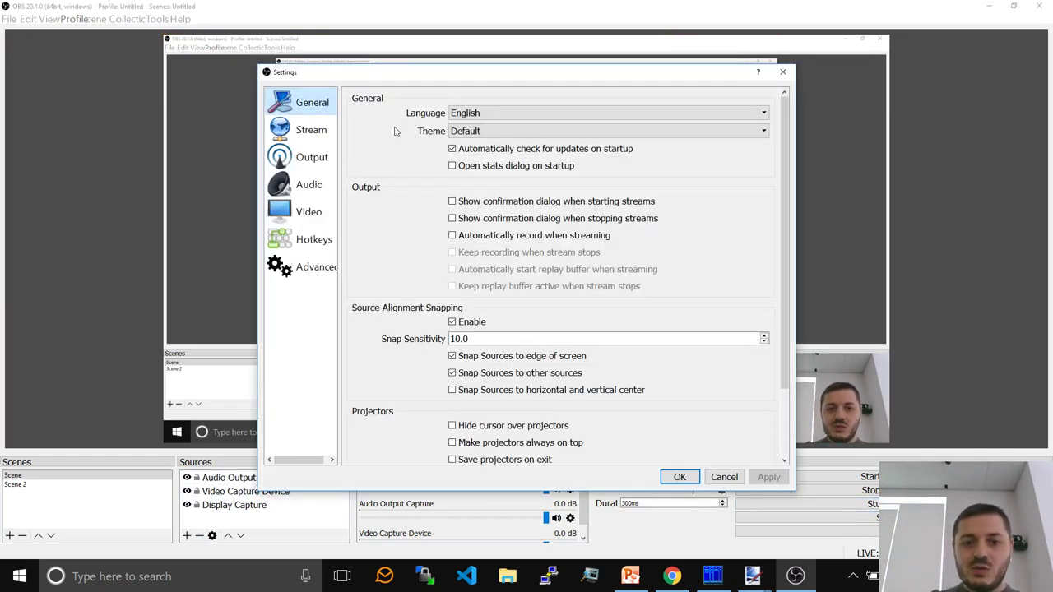
click(301, 134)
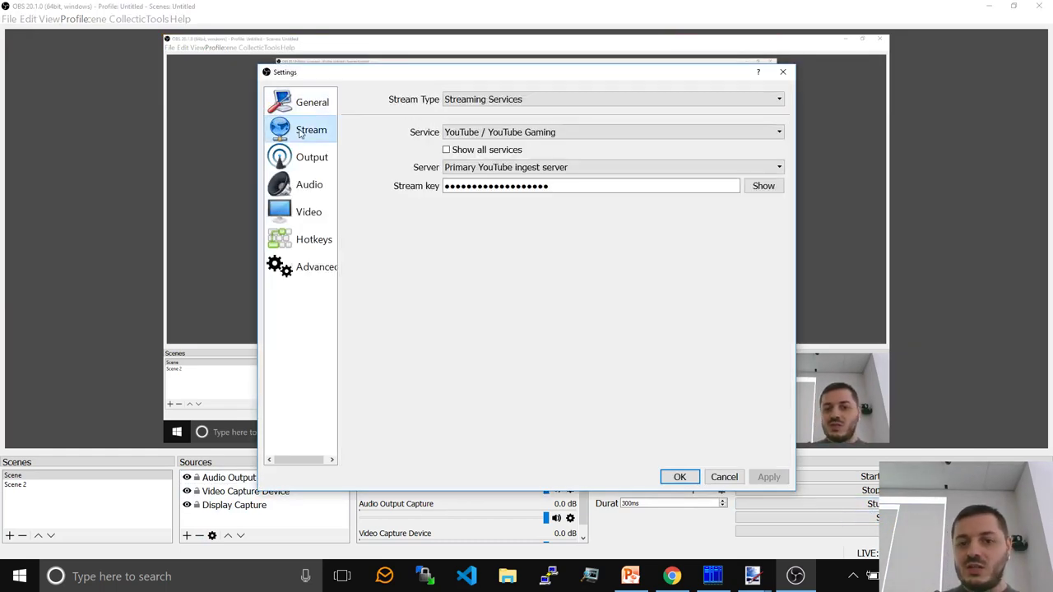
click(299, 159)
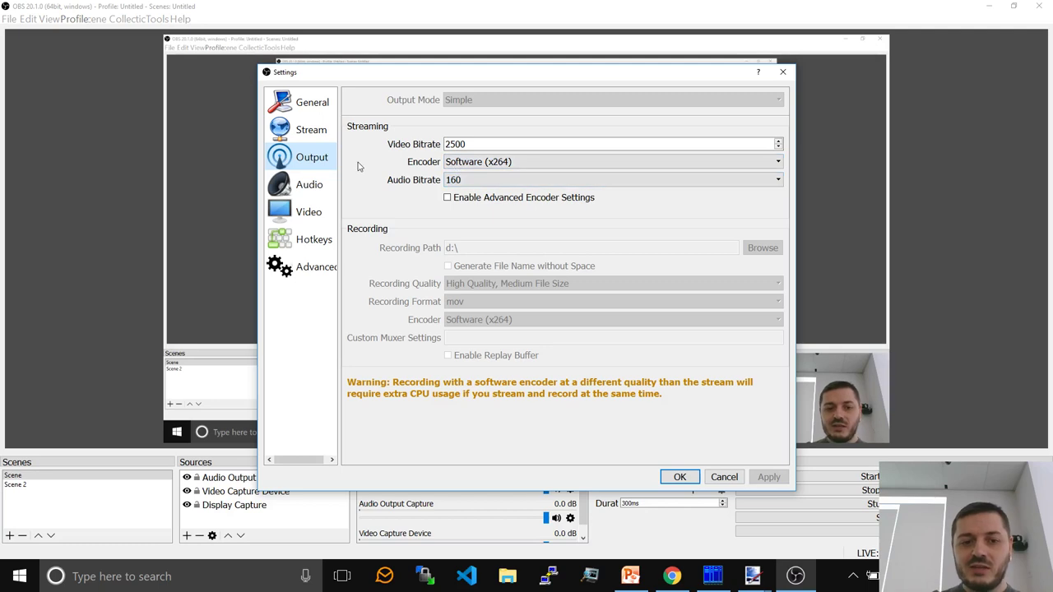
click(303, 189)
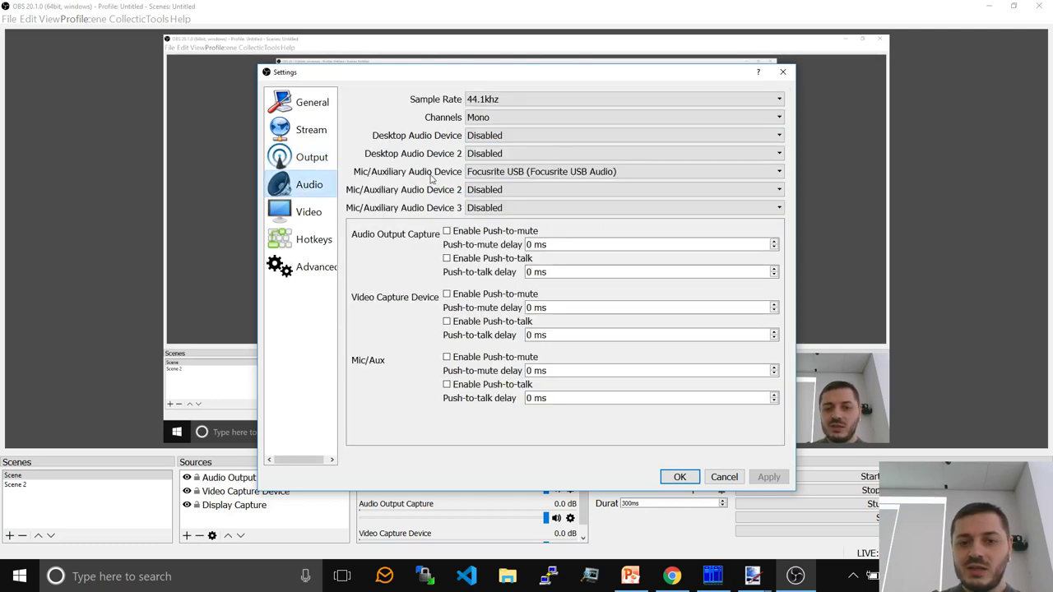
click(307, 214)
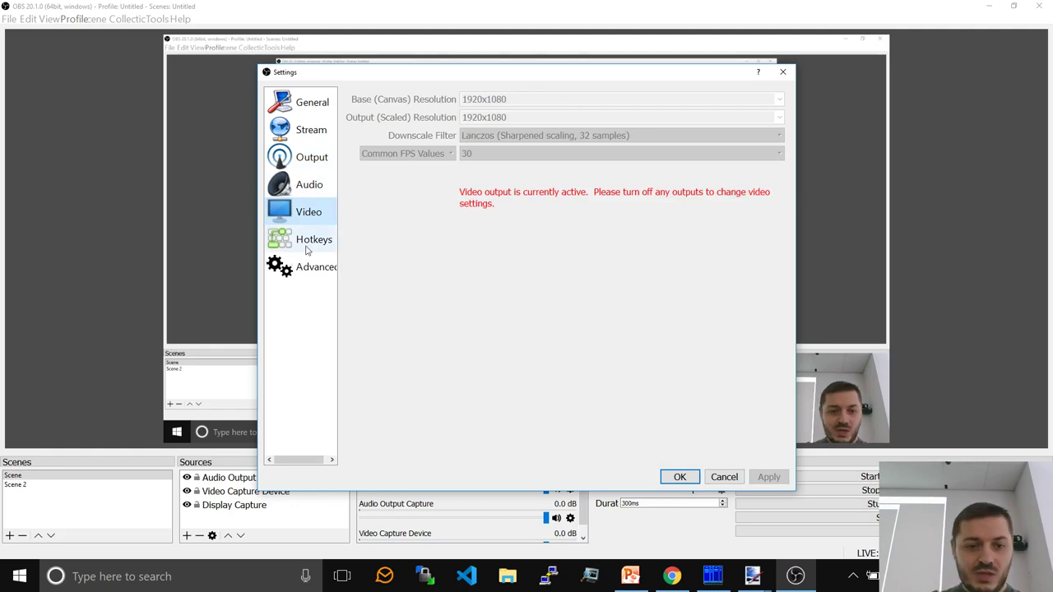
click(306, 246)
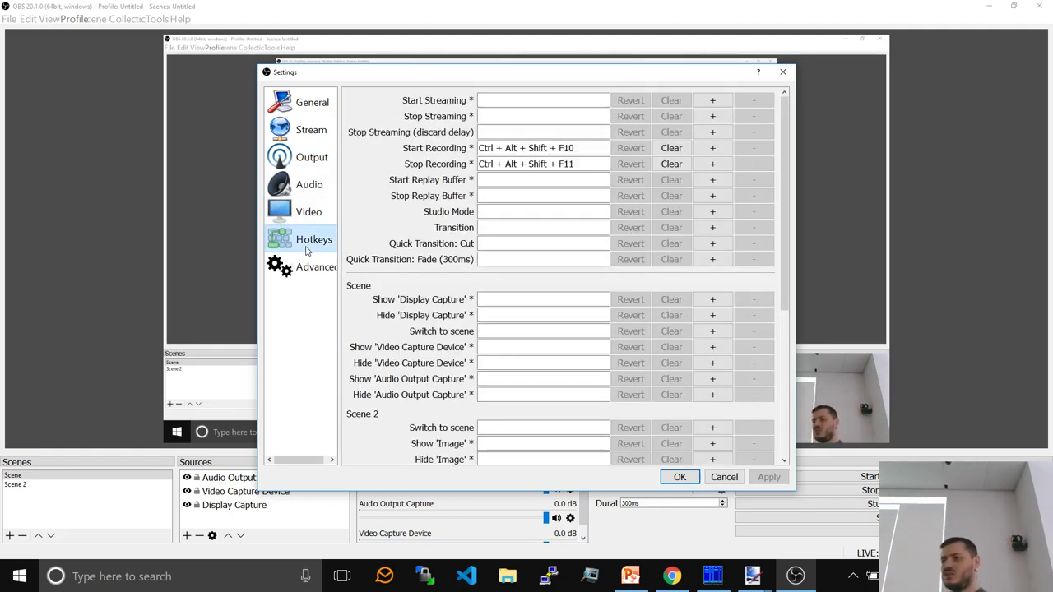
click(297, 265)
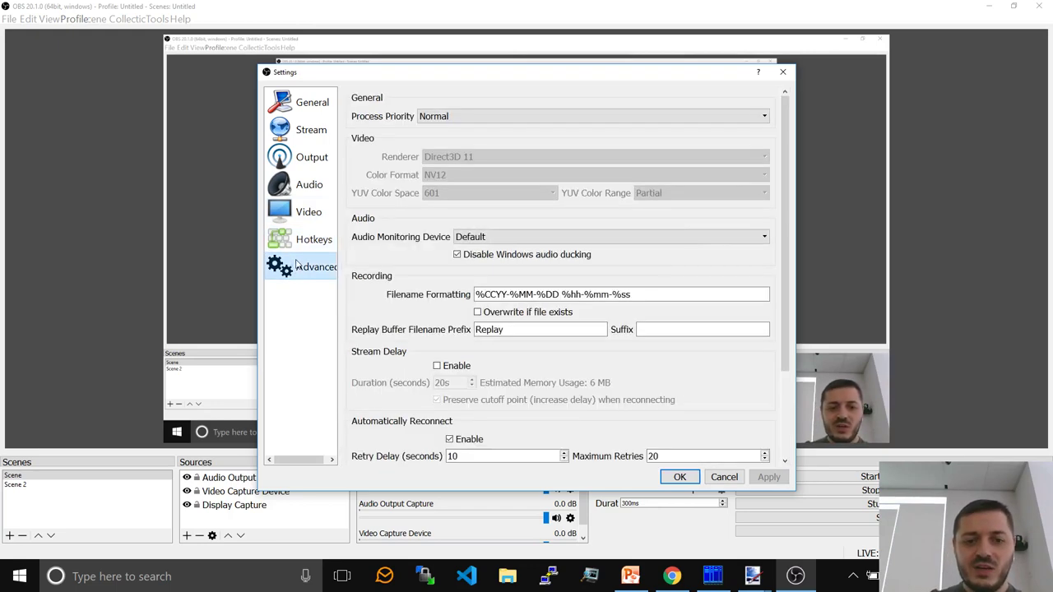
click(311, 159)
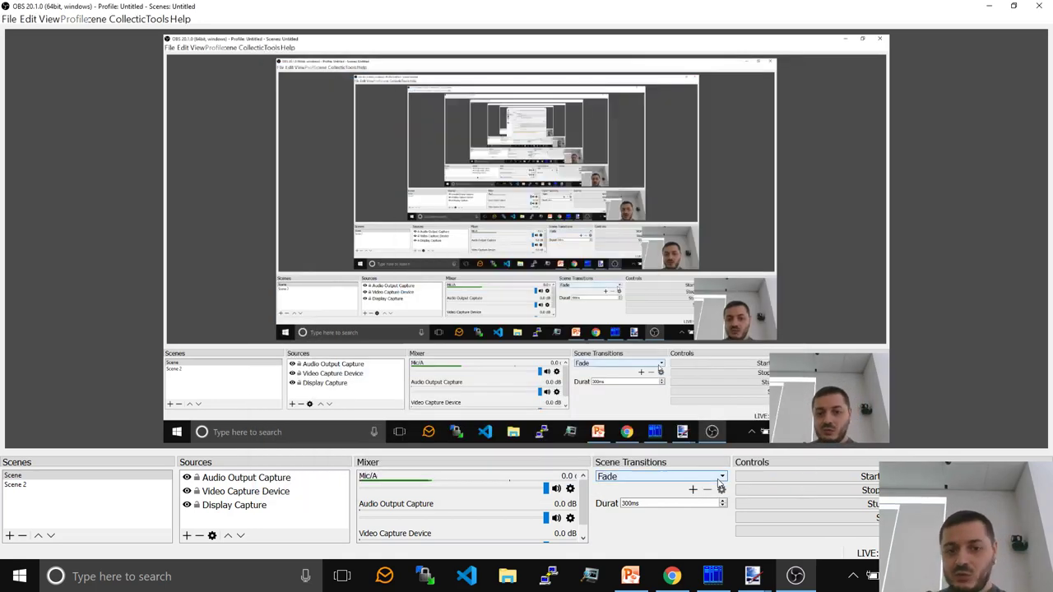
click(722, 477)
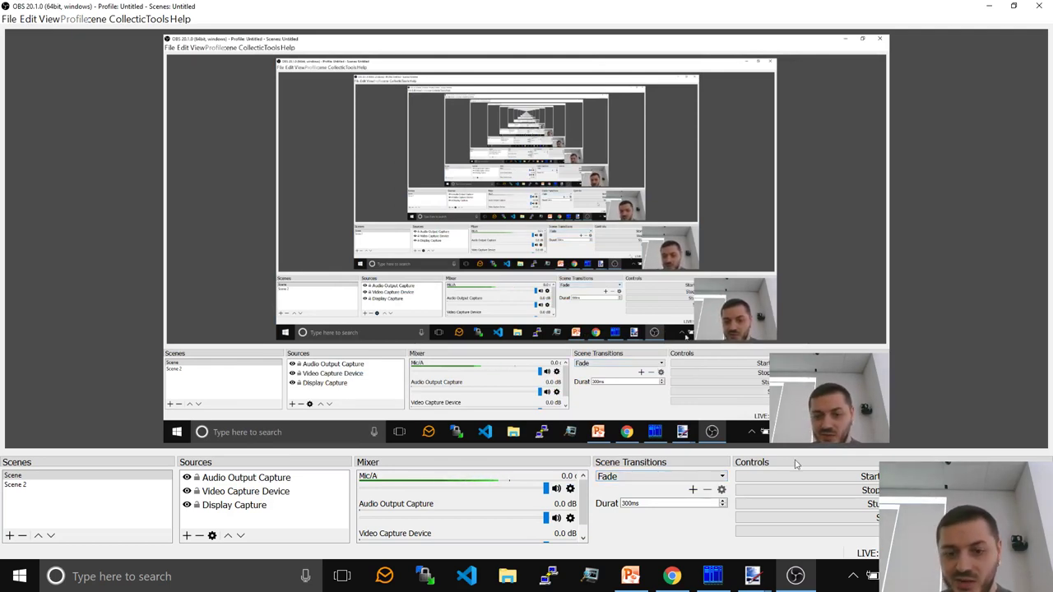
Minimise the open windows, switch to Chrome and open youtube.com in a new tab without the downloads bar.
click(989, 6)
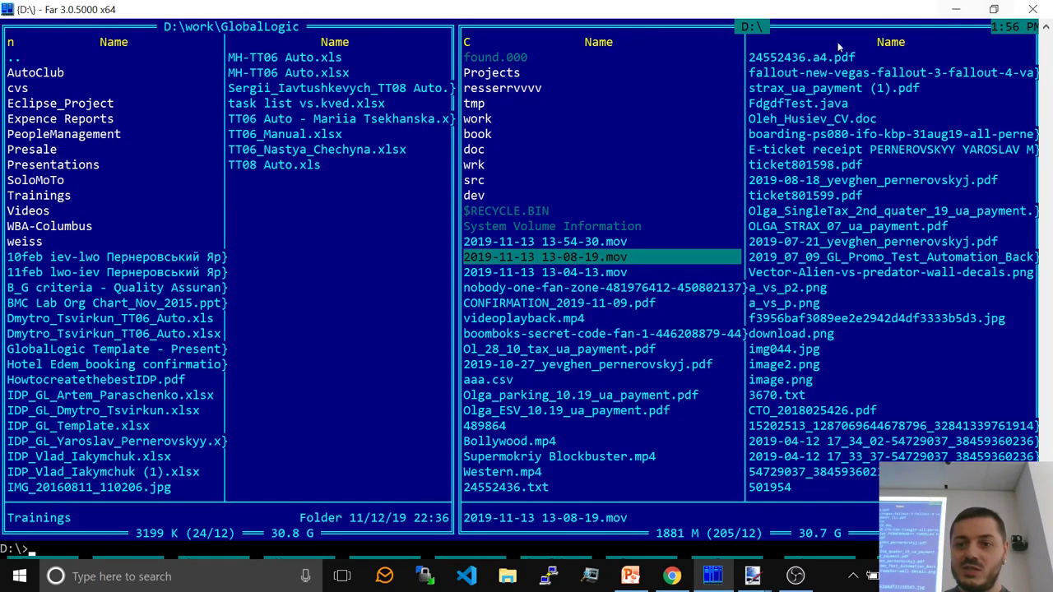
click(955, 9)
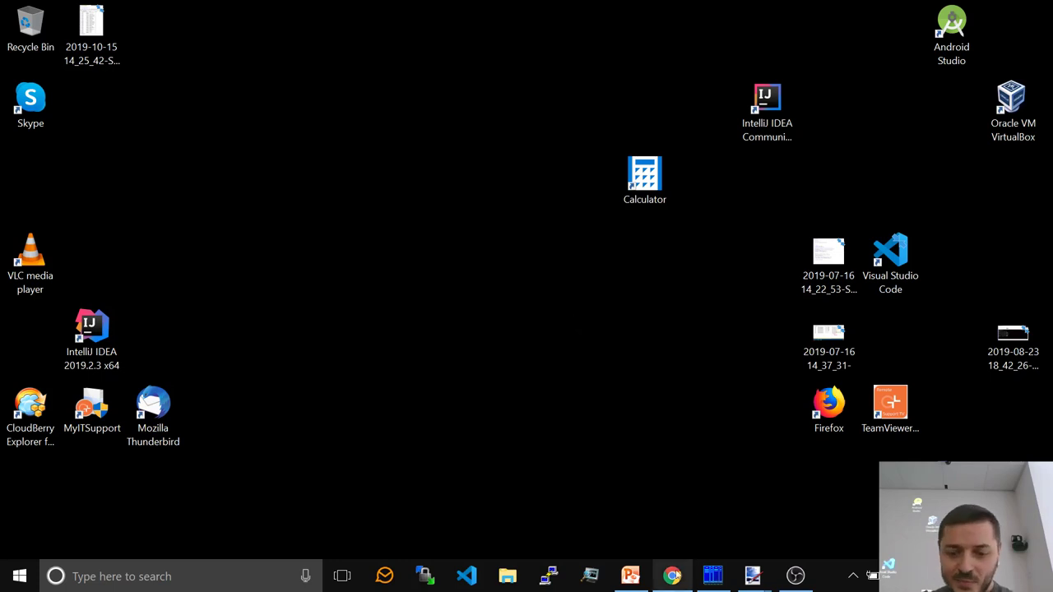
click(672, 576)
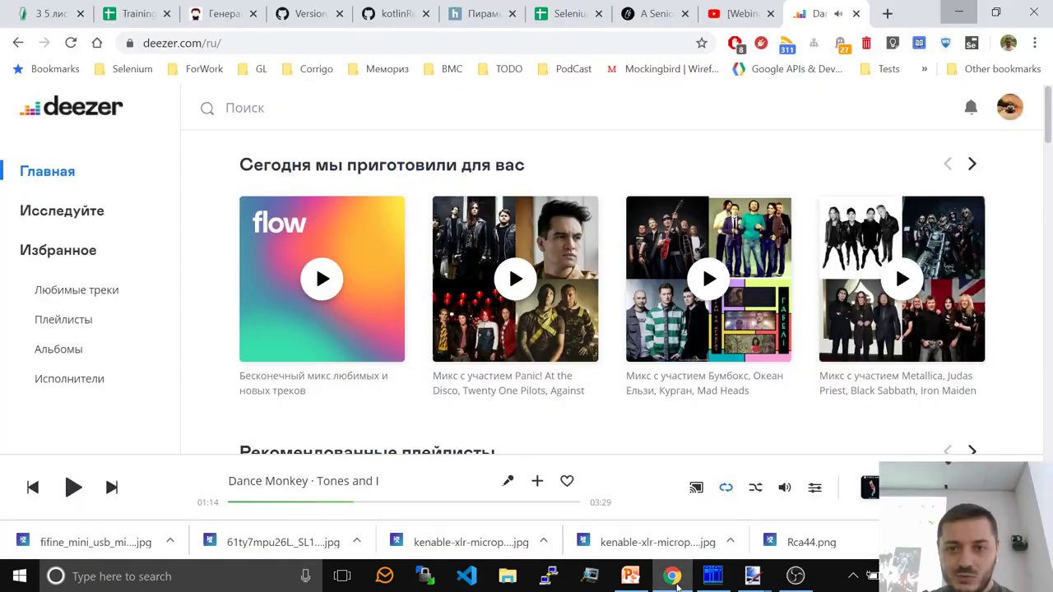
click(744, 11)
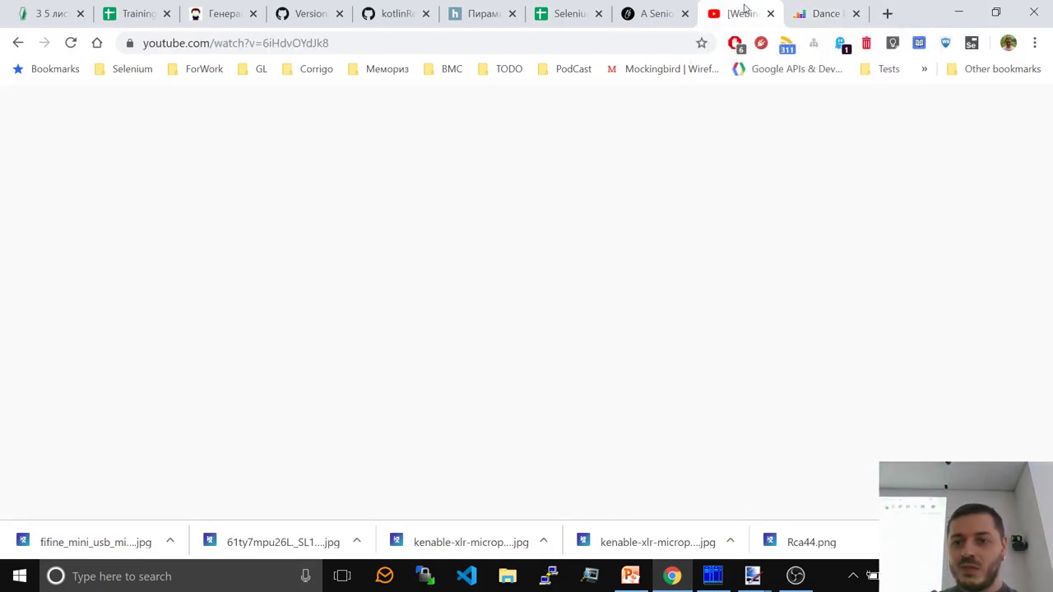
click(886, 13)
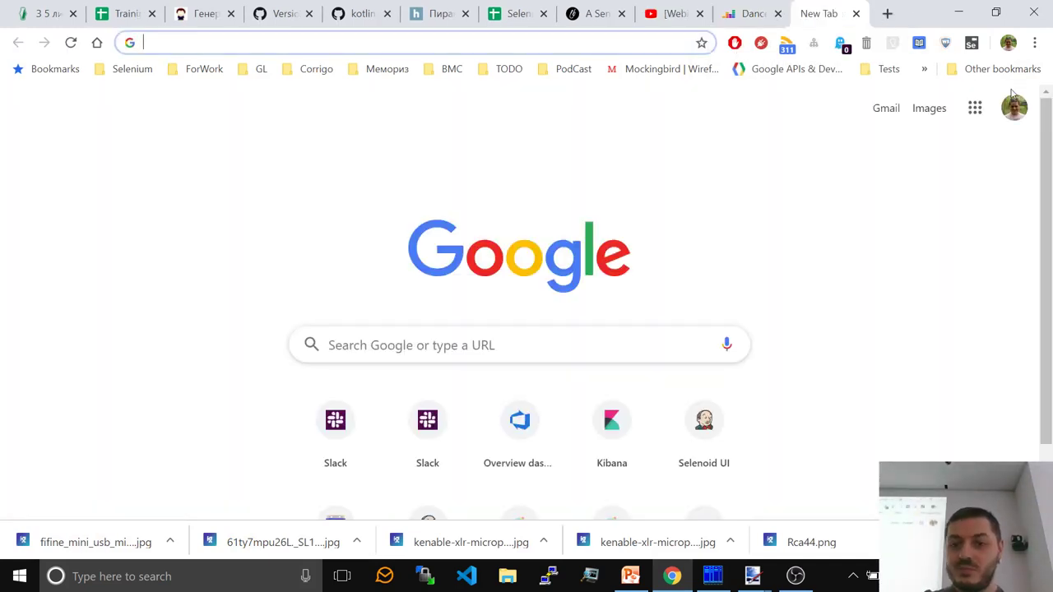
text(you)
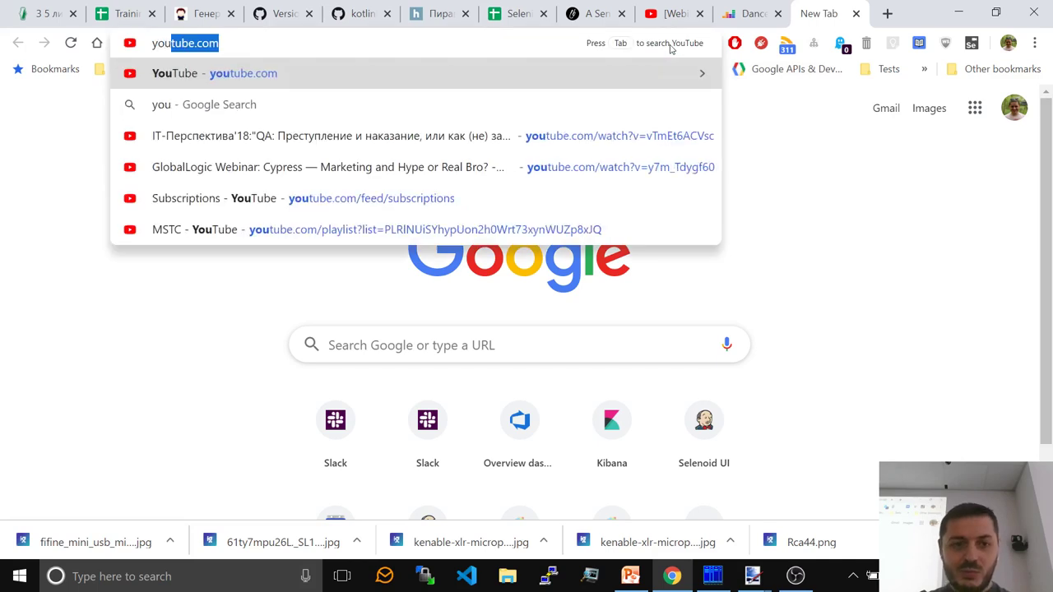
key(Return)
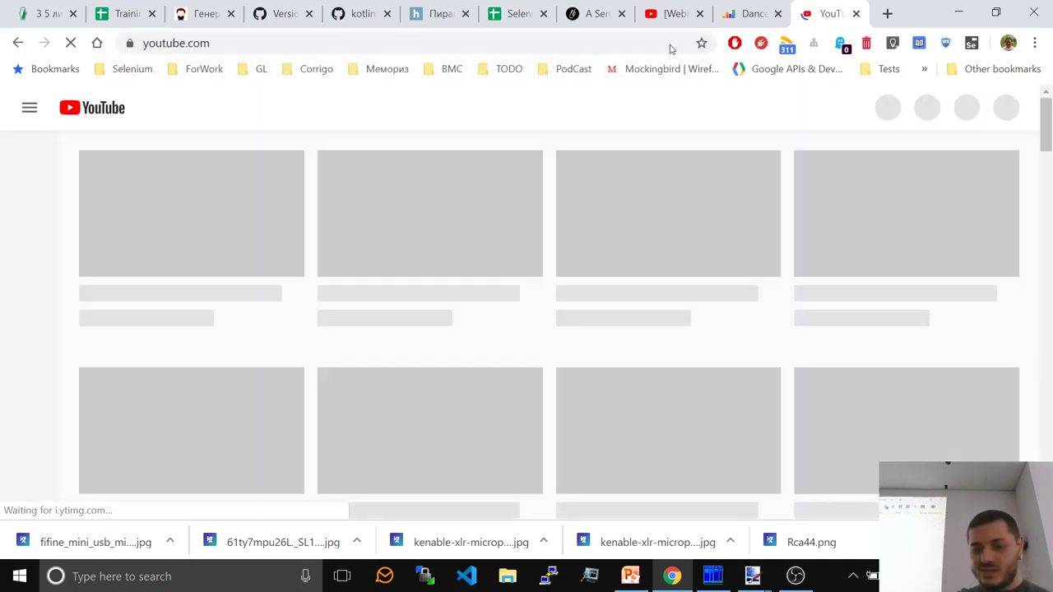
click(1035, 542)
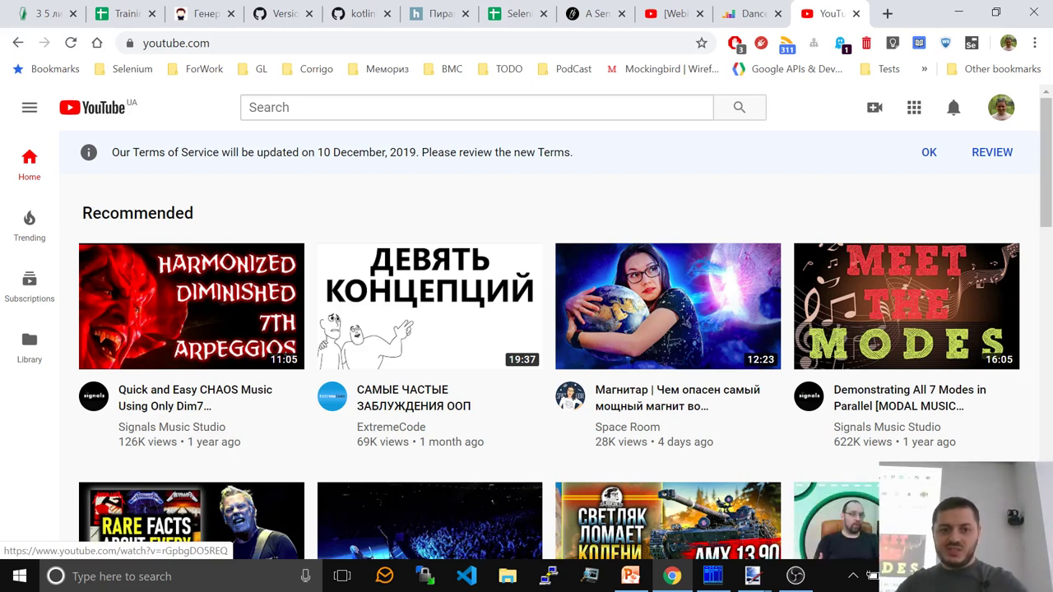
Start a new YouTube live stream without copying the previous one and title it "DemoStream Form GL".
click(873, 107)
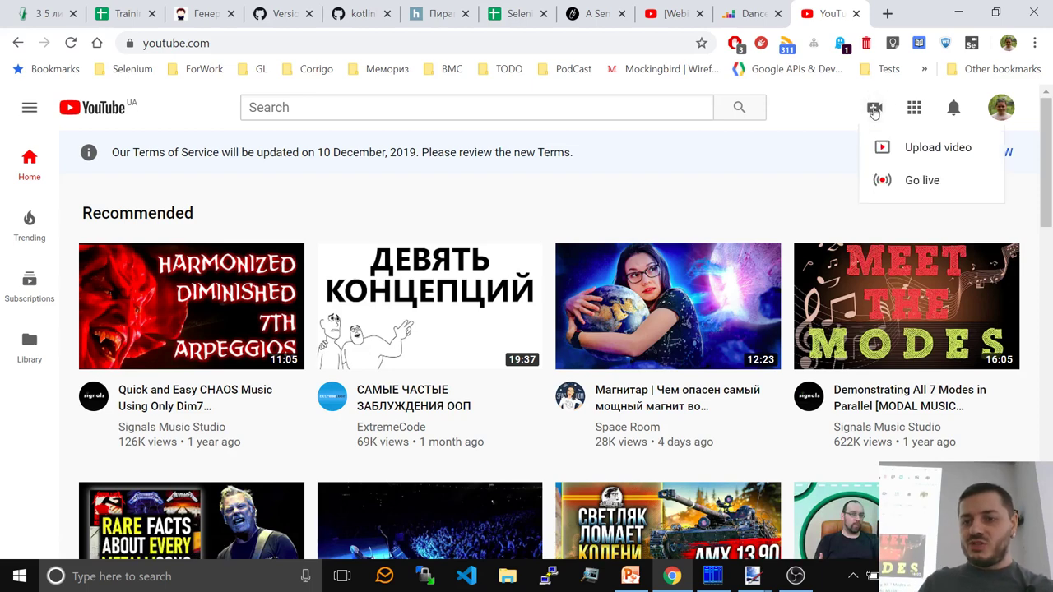
click(916, 182)
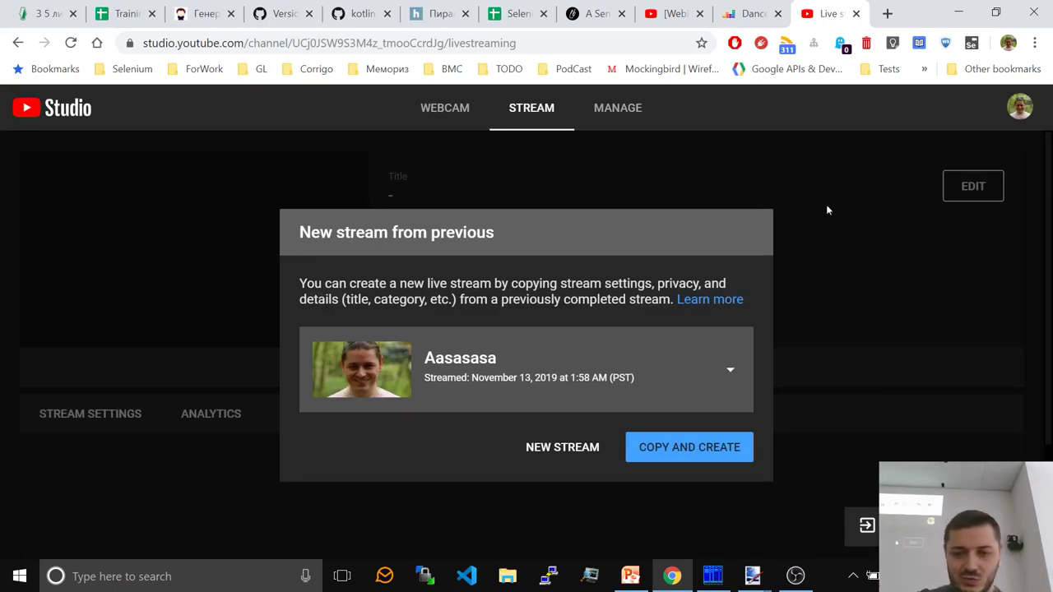
click(549, 444)
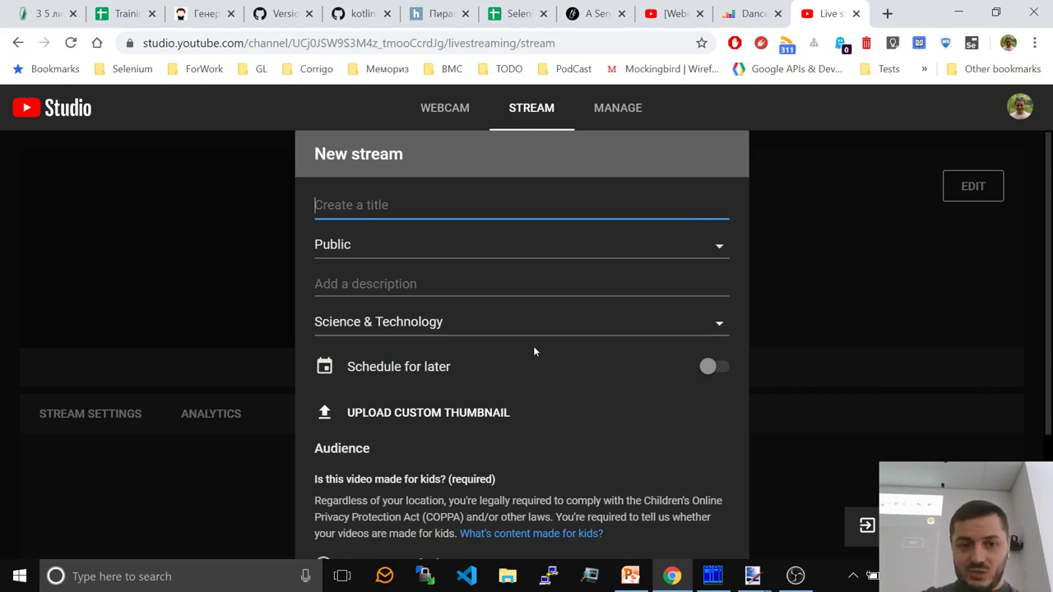
text(De)
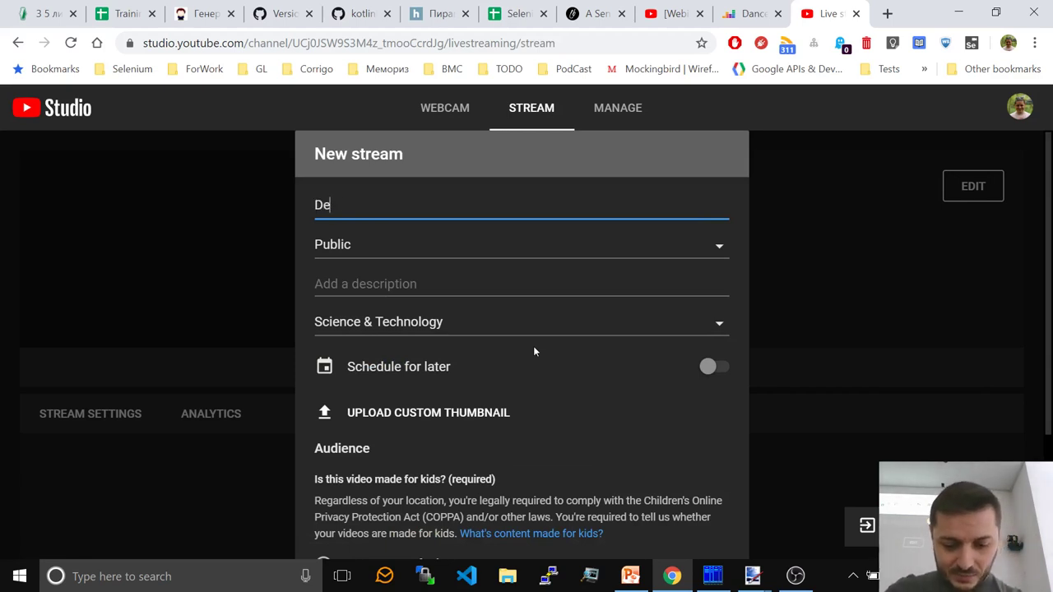
text(moStream)
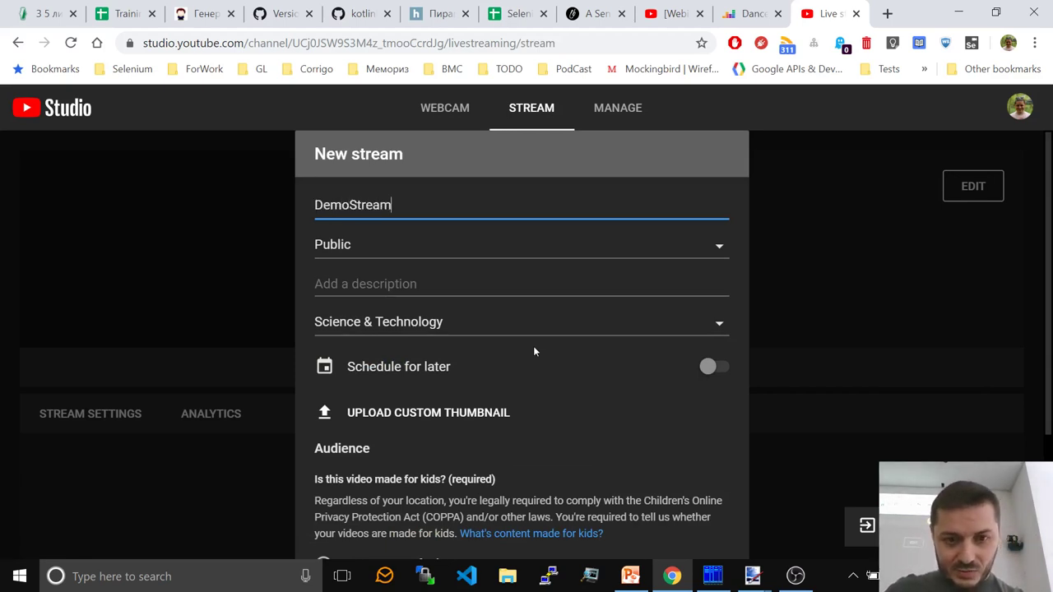
text( Form)
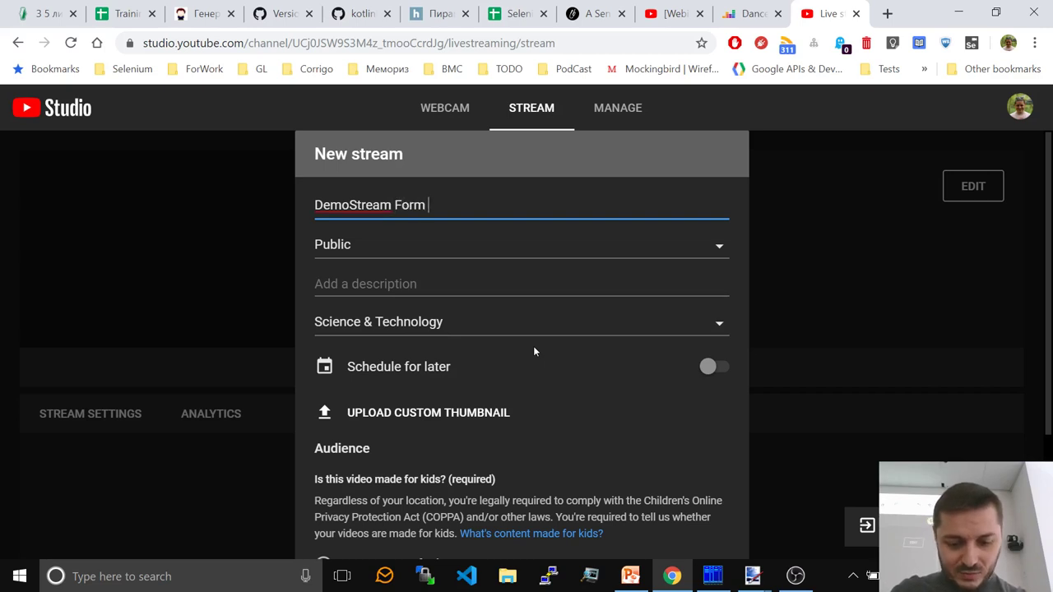
text( GL)
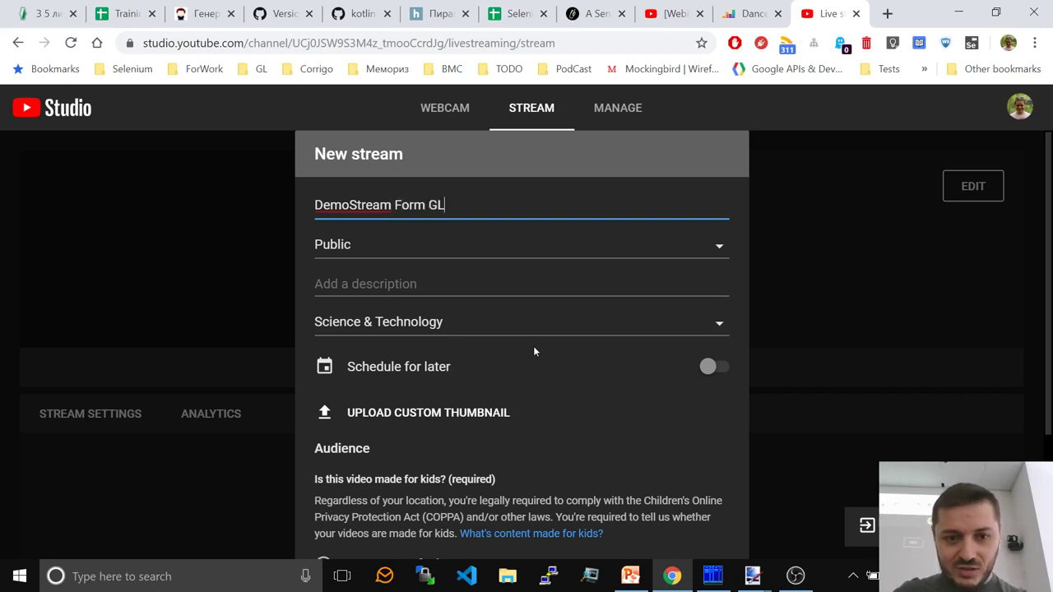
Set the new stream's visibility to Unlisted and enter "ksjdglk" as its description.
click(599, 250)
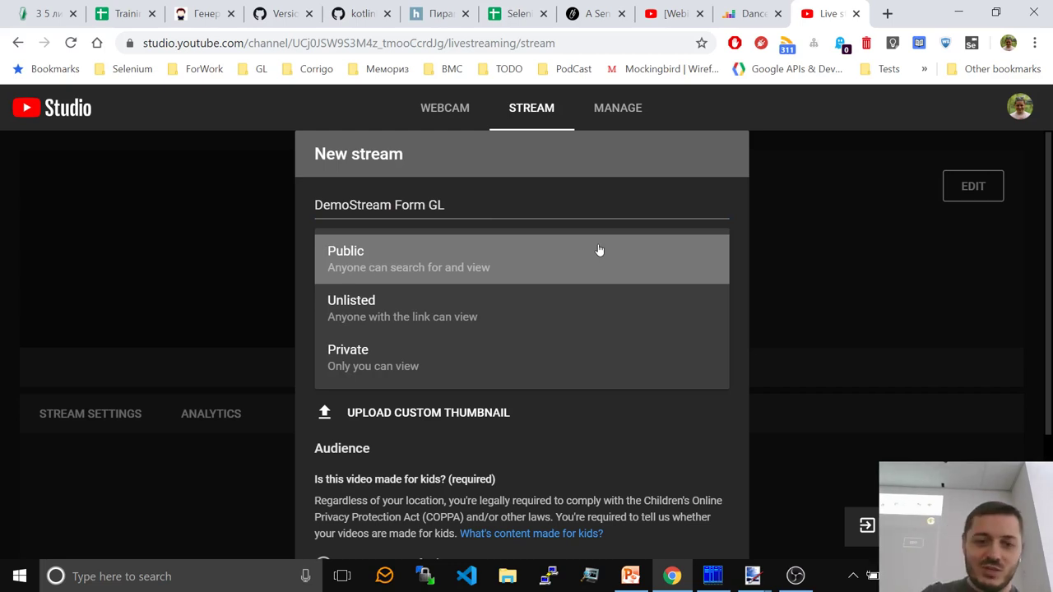
click(513, 309)
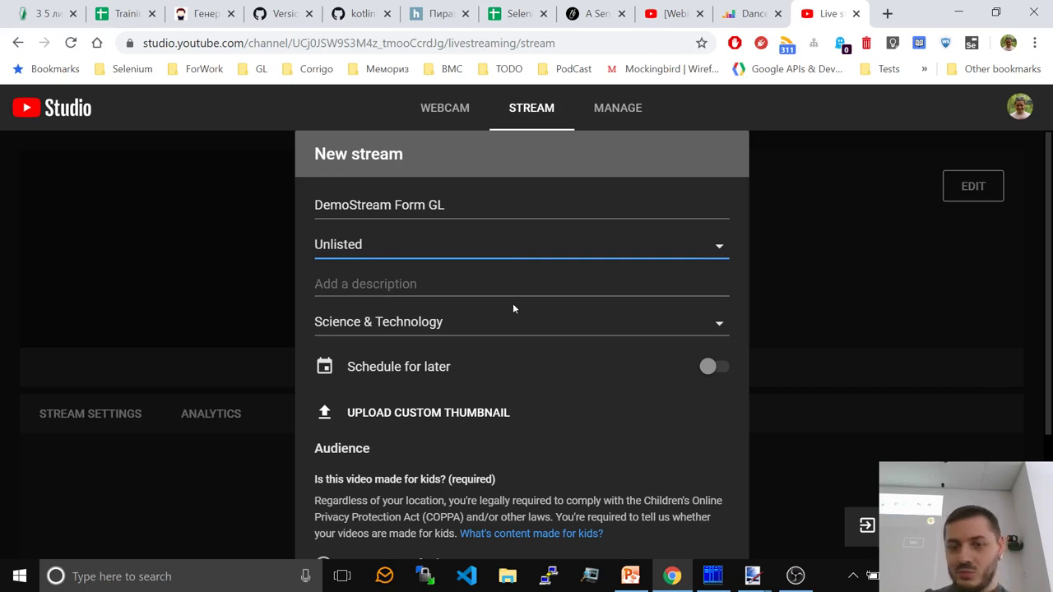
click(522, 286)
text(ksjd)
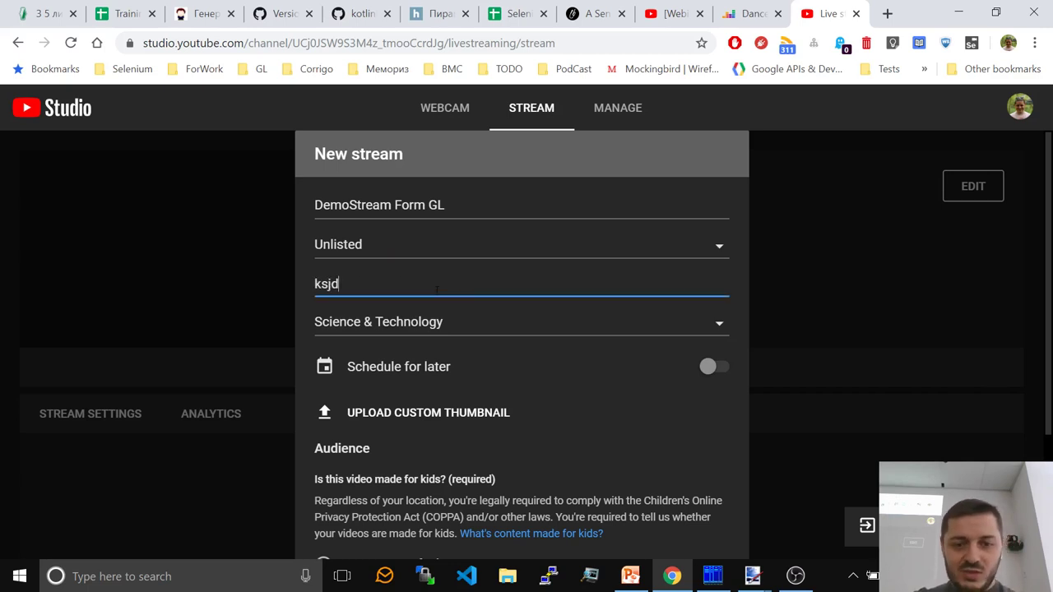
text(glk)
Set the stream's audience to "No, it's not made for kids".
scroll(530, 370, down, 3)
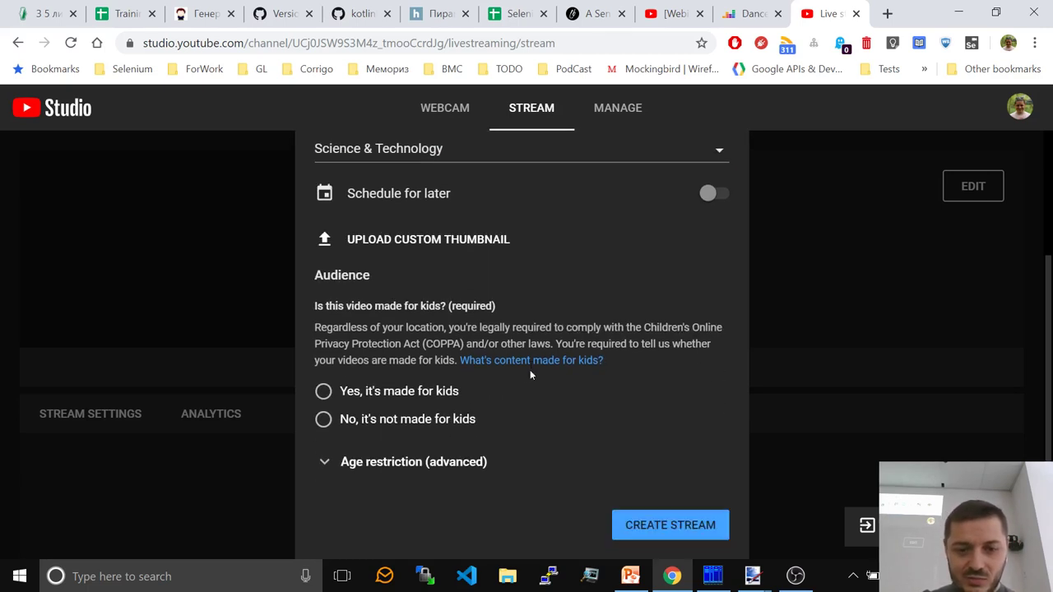
click(323, 418)
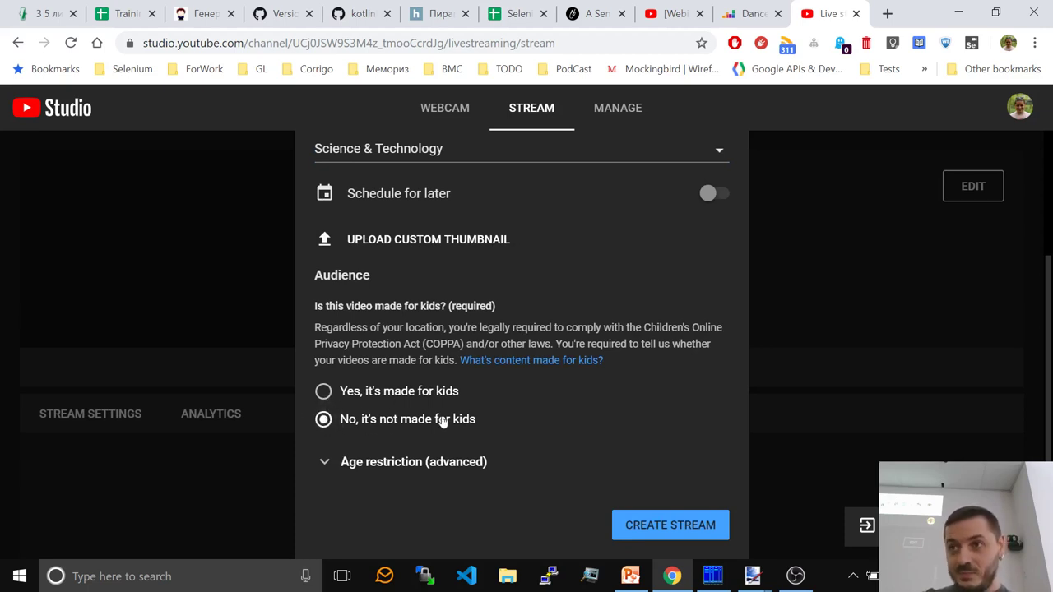
click(325, 393)
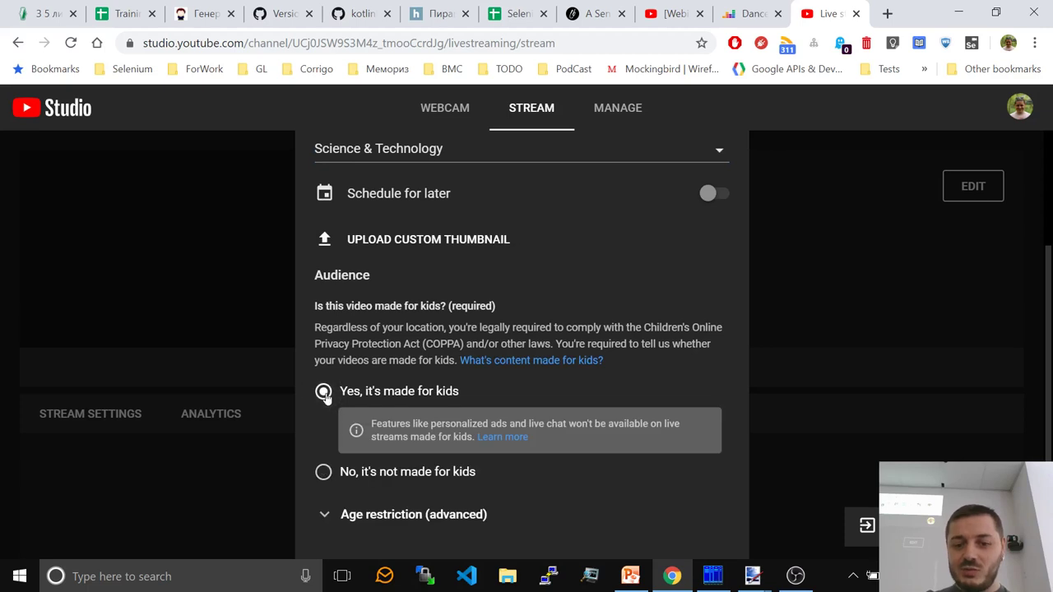
scroll(326, 393, down, 1)
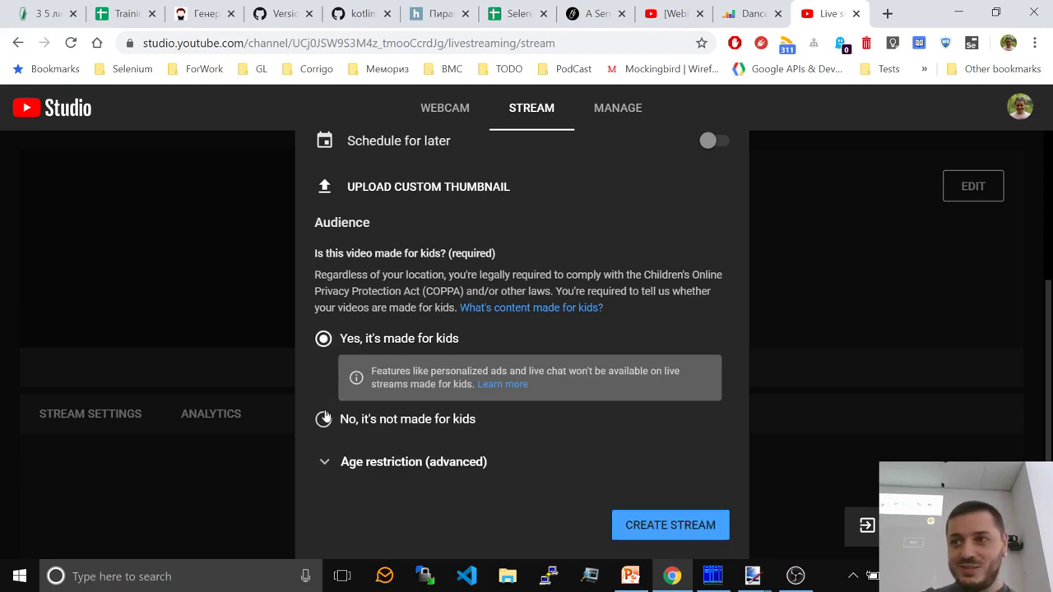
click(323, 419)
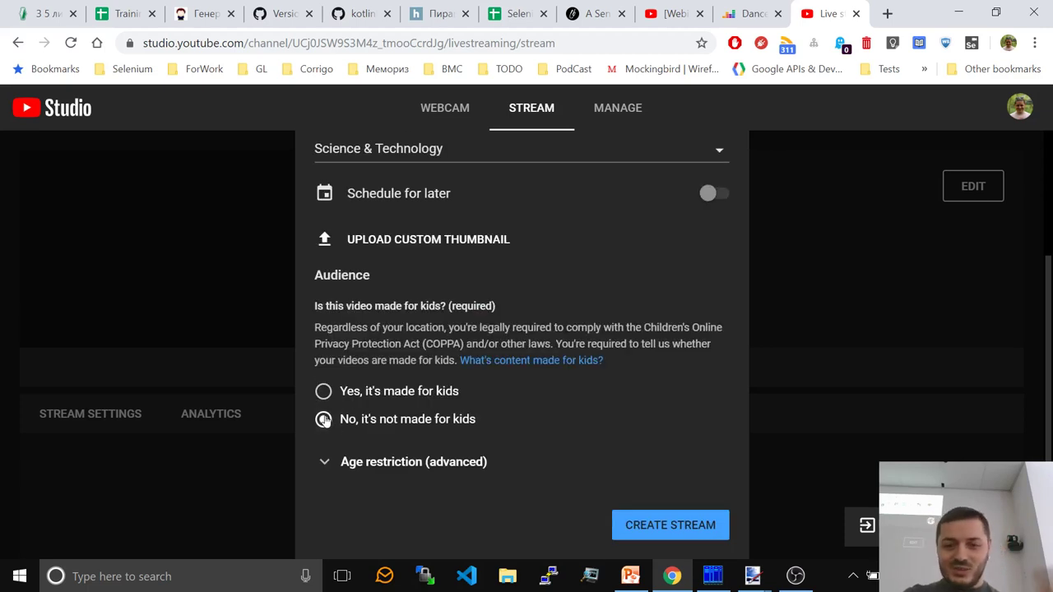
scroll(322, 420, up, 3)
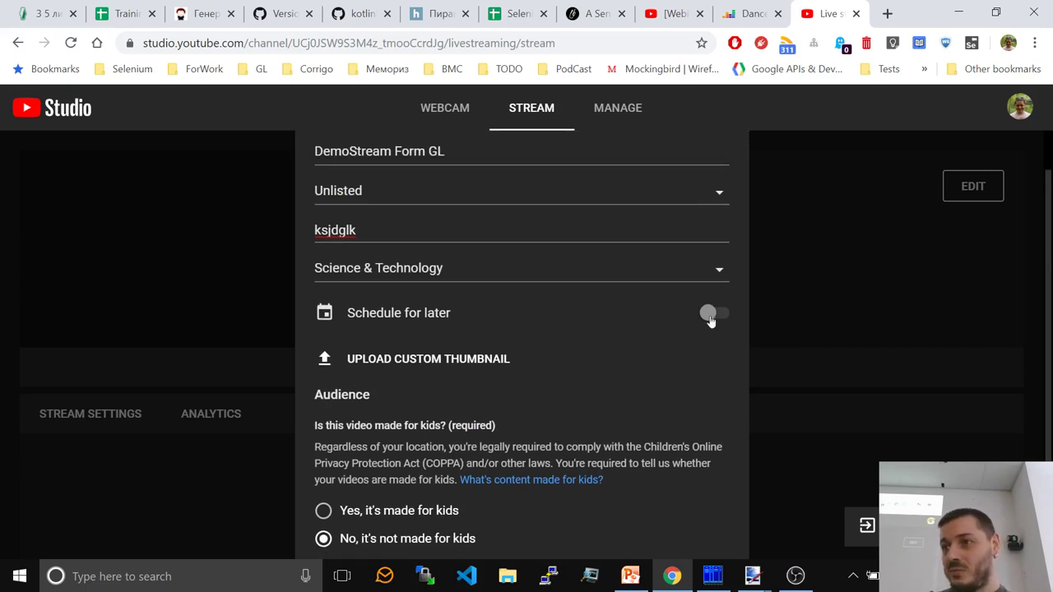
scroll(711, 319, down, 2)
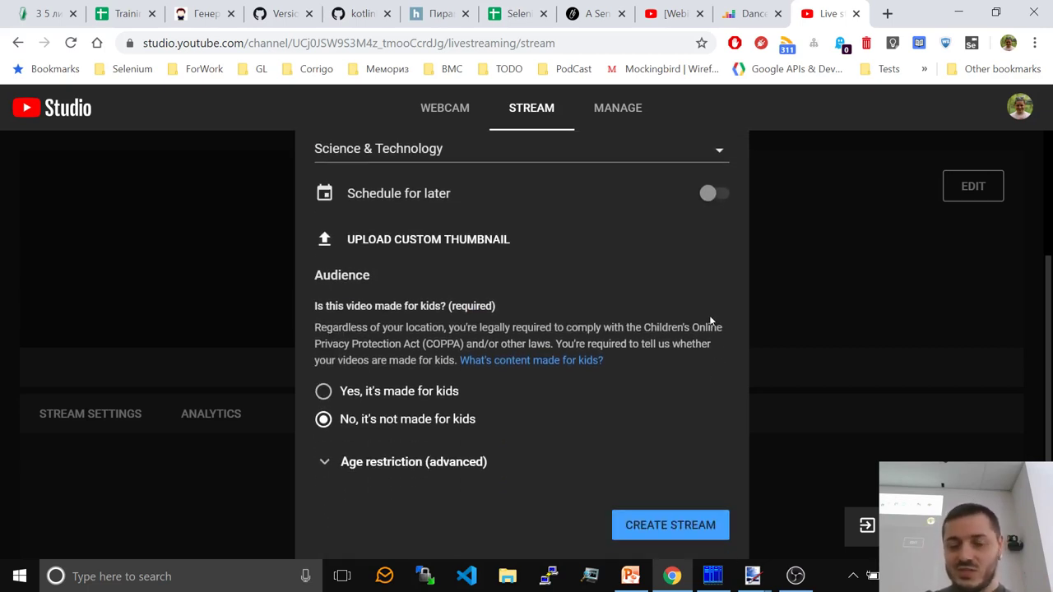
Create the stream and copy its auto-generated stream key.
click(648, 527)
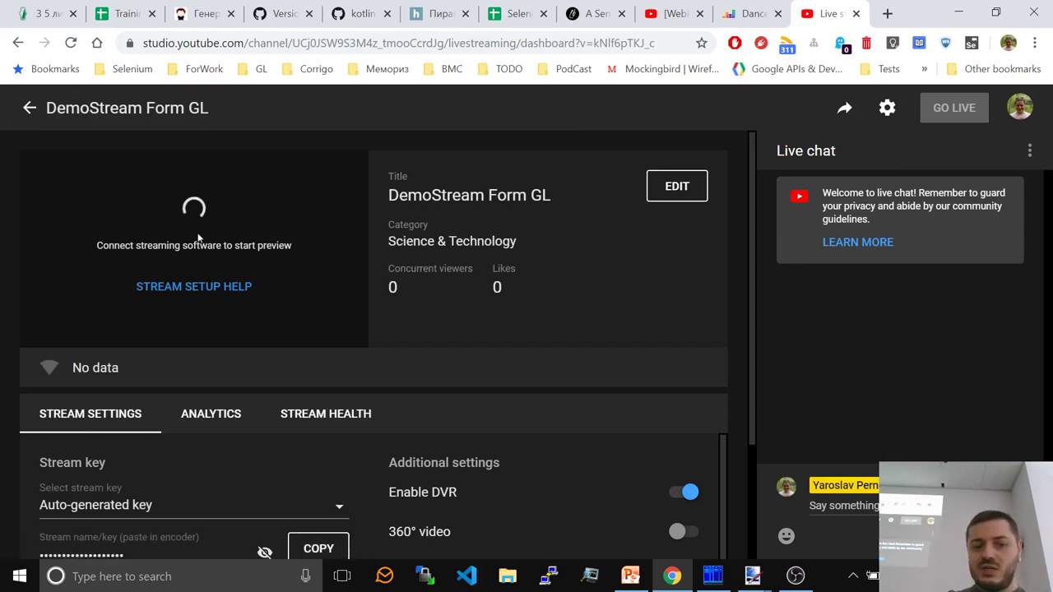
scroll(253, 286, down, 3)
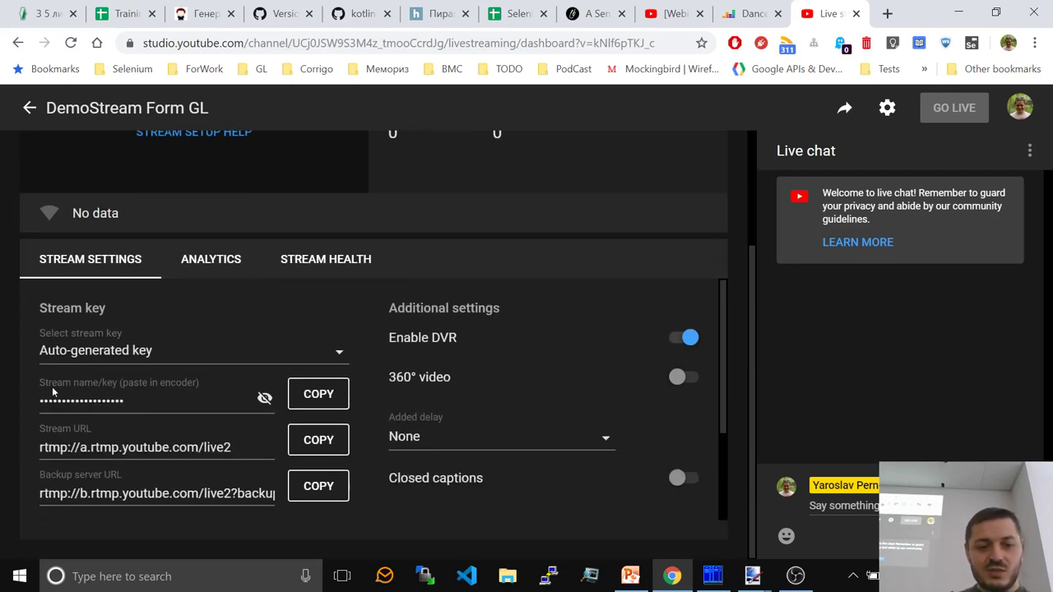
click(321, 399)
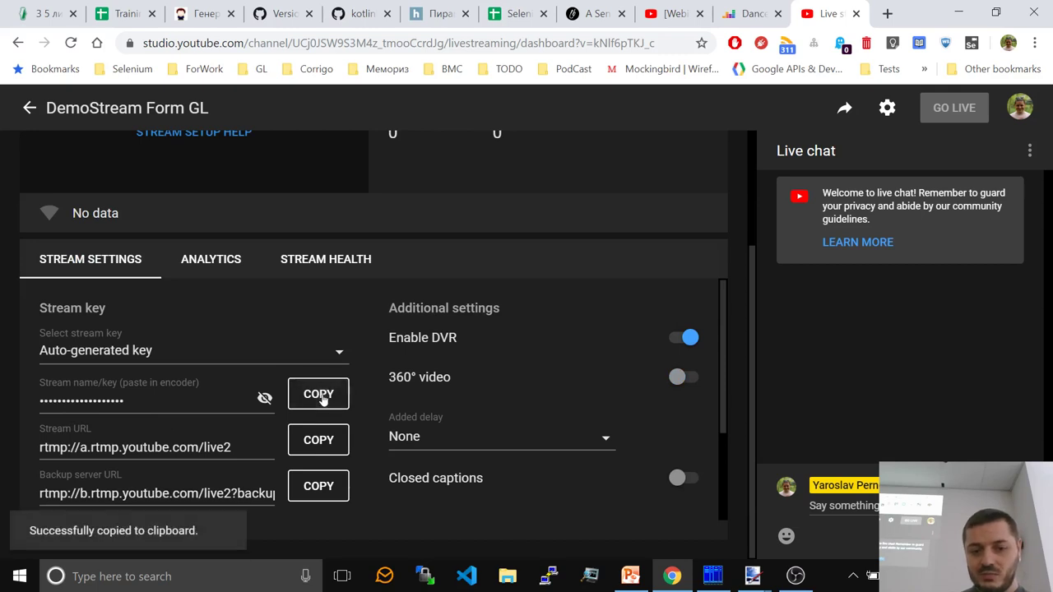
Switch to OBS and replace the stream key in its Stream settings with the copied YouTube stream key.
mouse_move(742, 582)
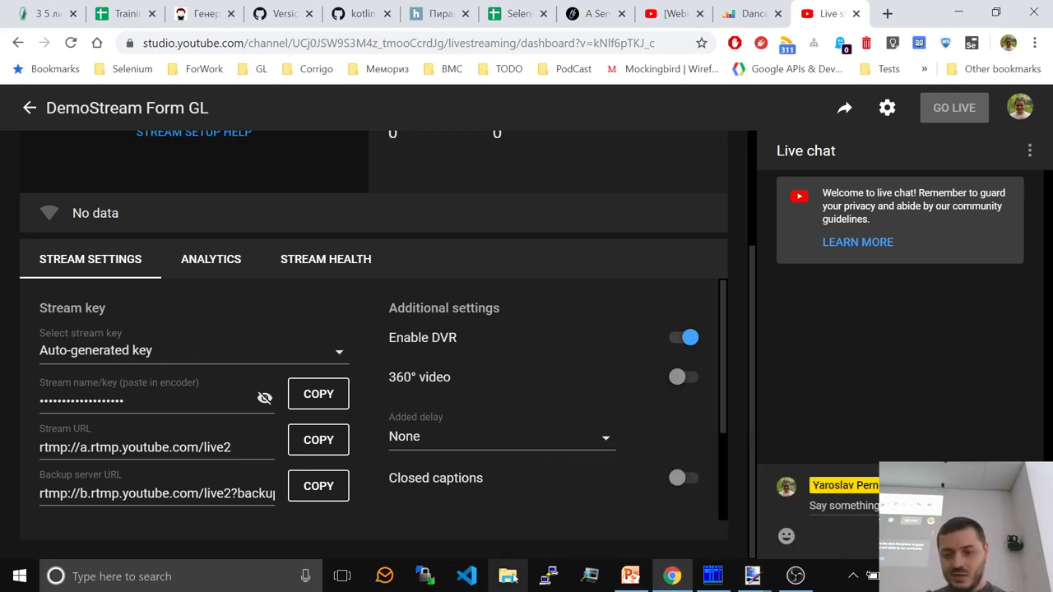
click(855, 493)
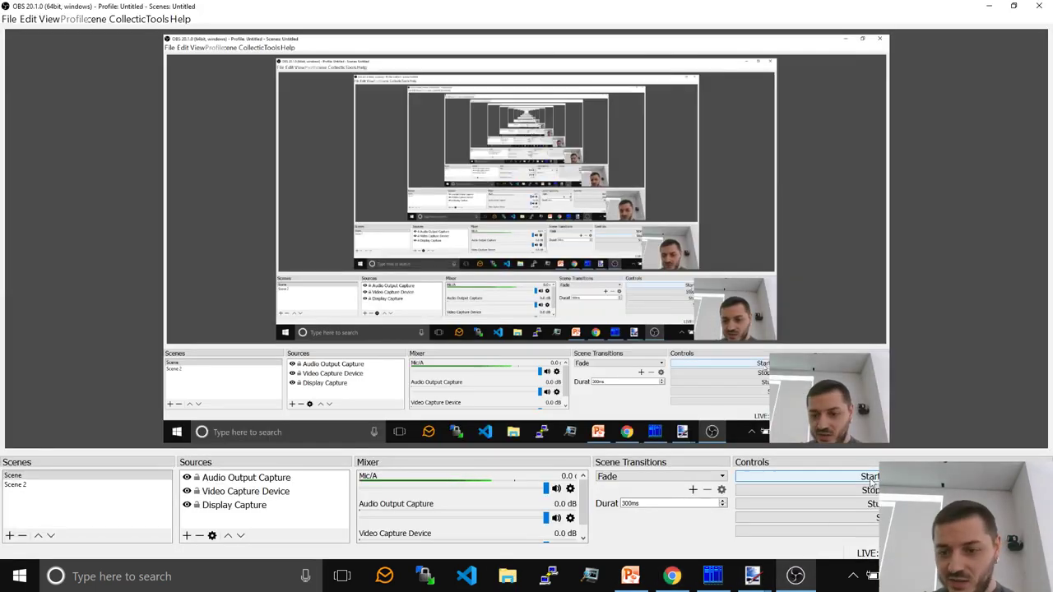
click(846, 518)
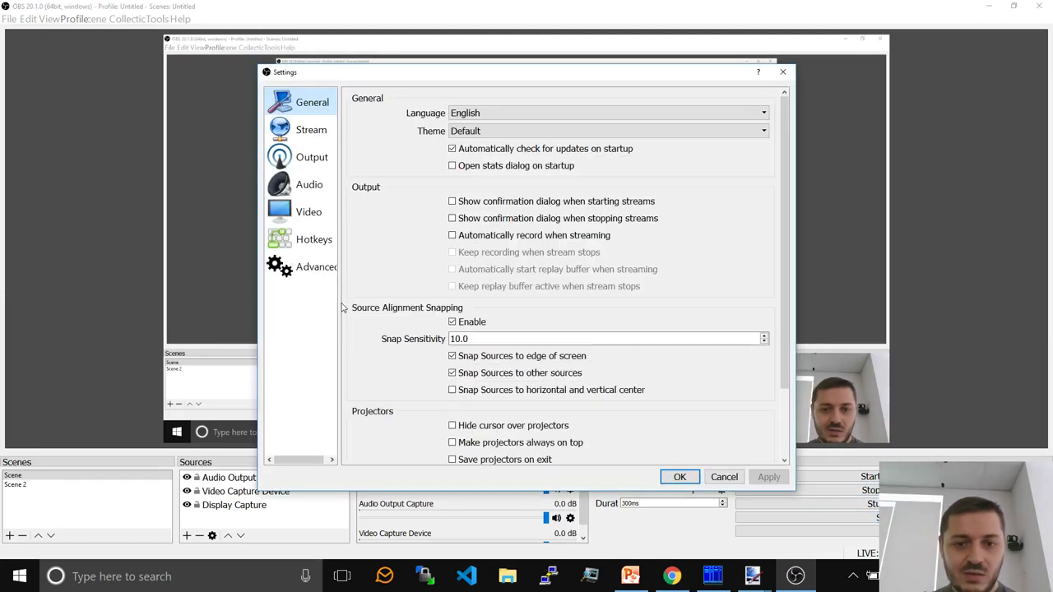
click(303, 130)
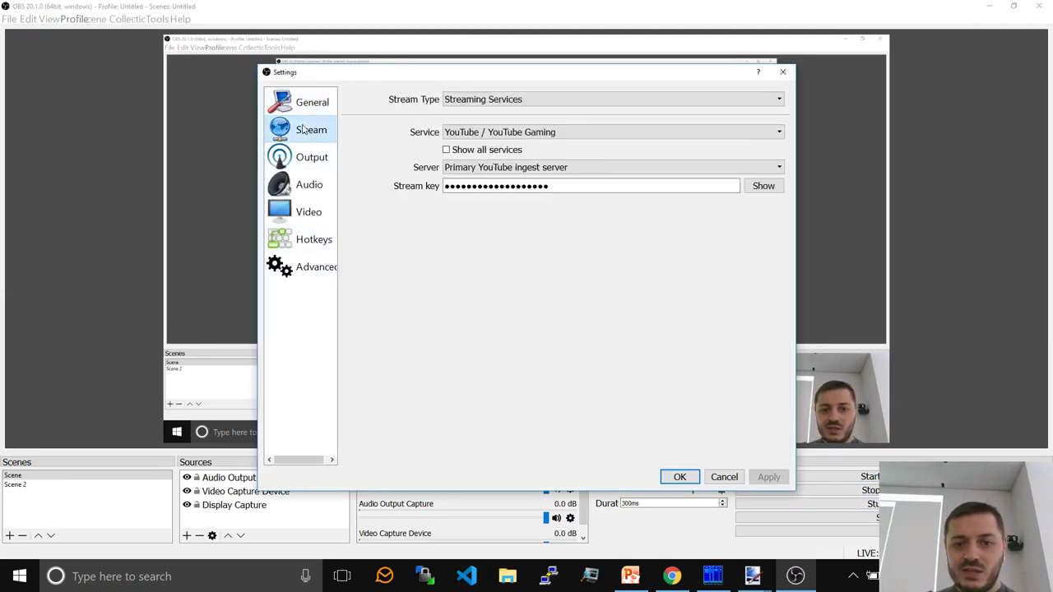
drag(607, 185, 424, 186)
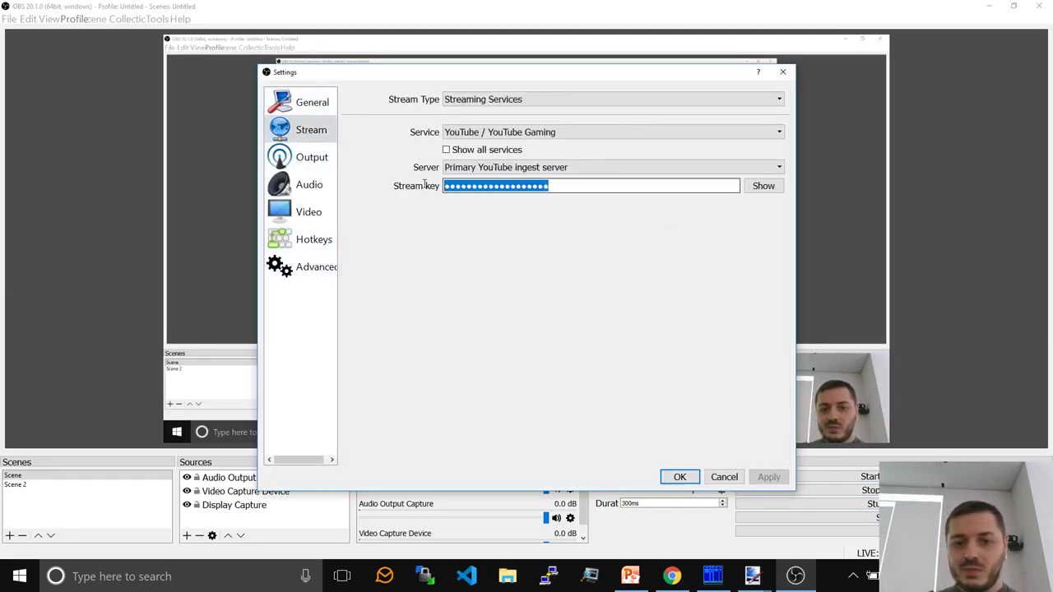
key(ctrl+v)
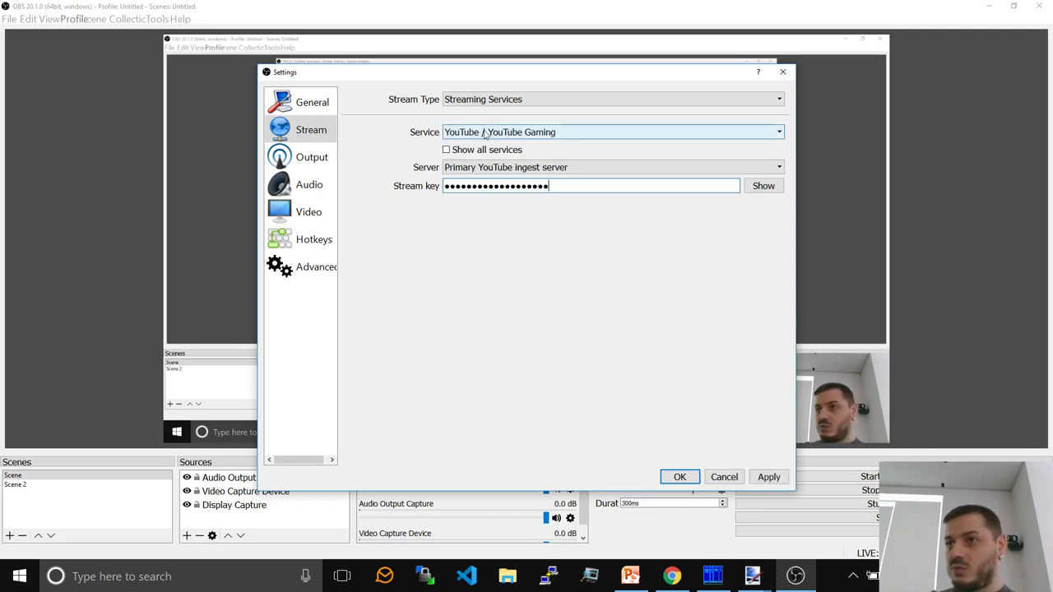
Check the available streaming services, keep YouTube / YouTube Gaming selected, and save the OBS settings.
click(485, 136)
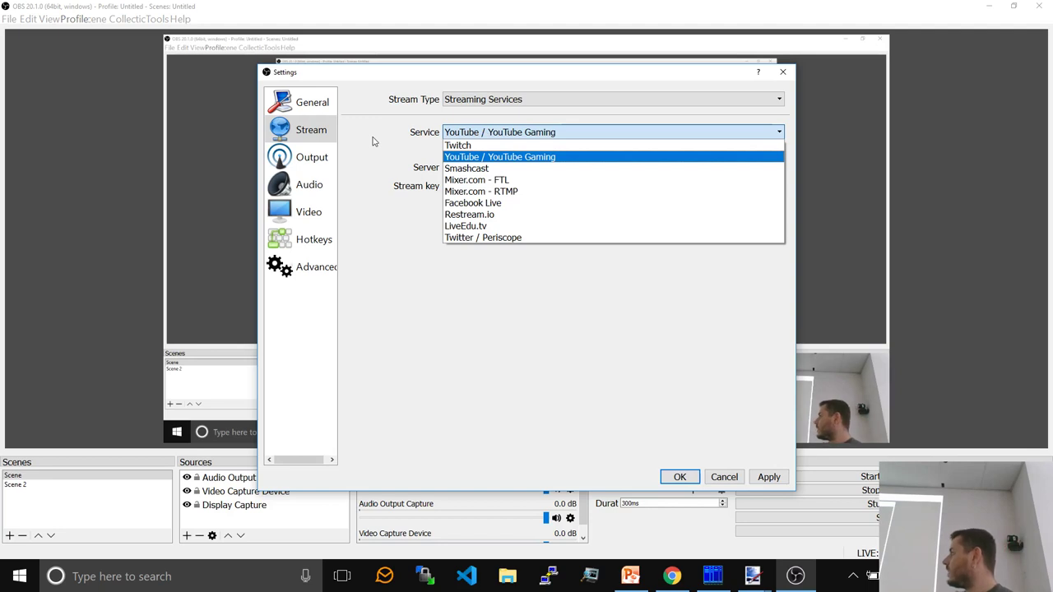
click(372, 142)
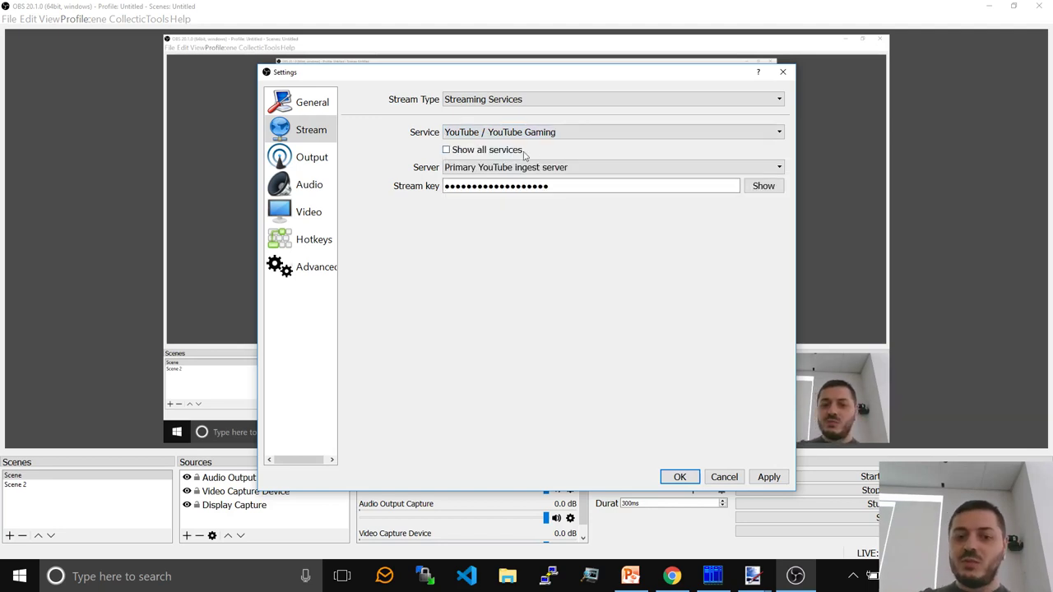
click(536, 186)
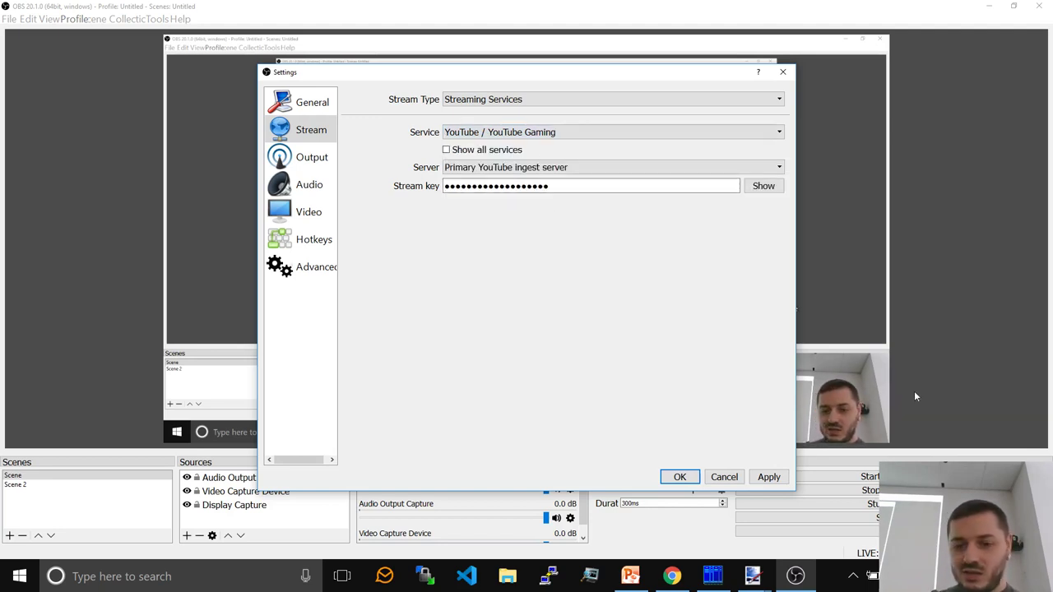
click(769, 477)
click(680, 477)
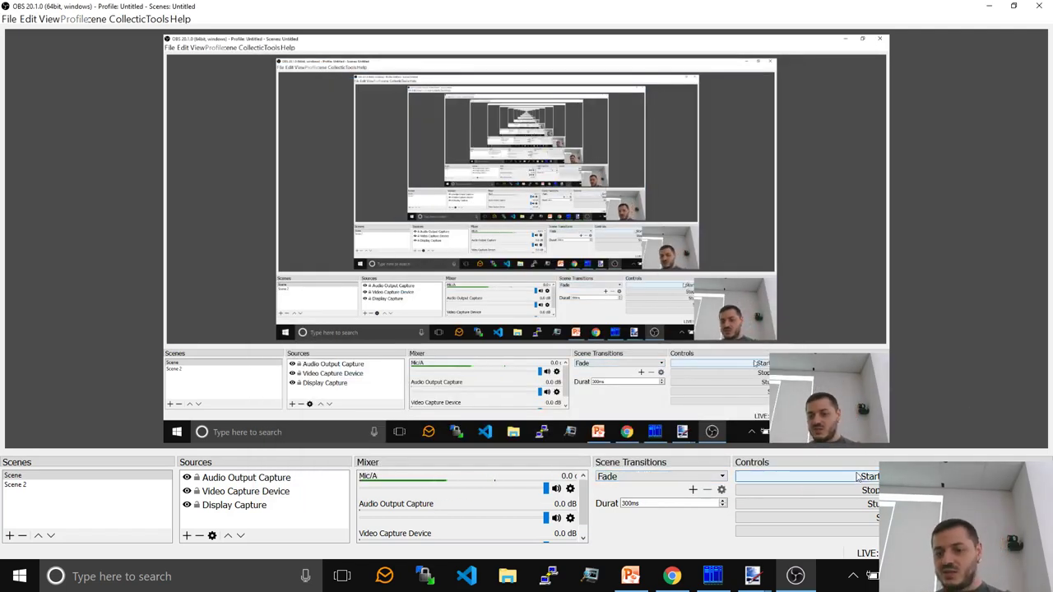
Start streaming from OBS, then switch to Chrome and play the Dance Monkey track on Deezer.
click(858, 477)
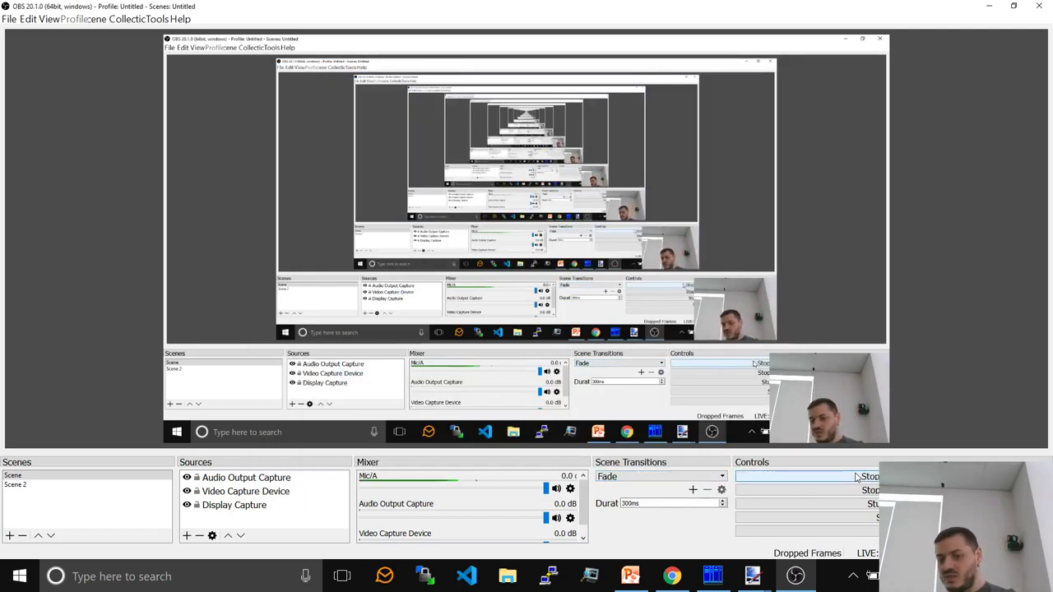
click(986, 5)
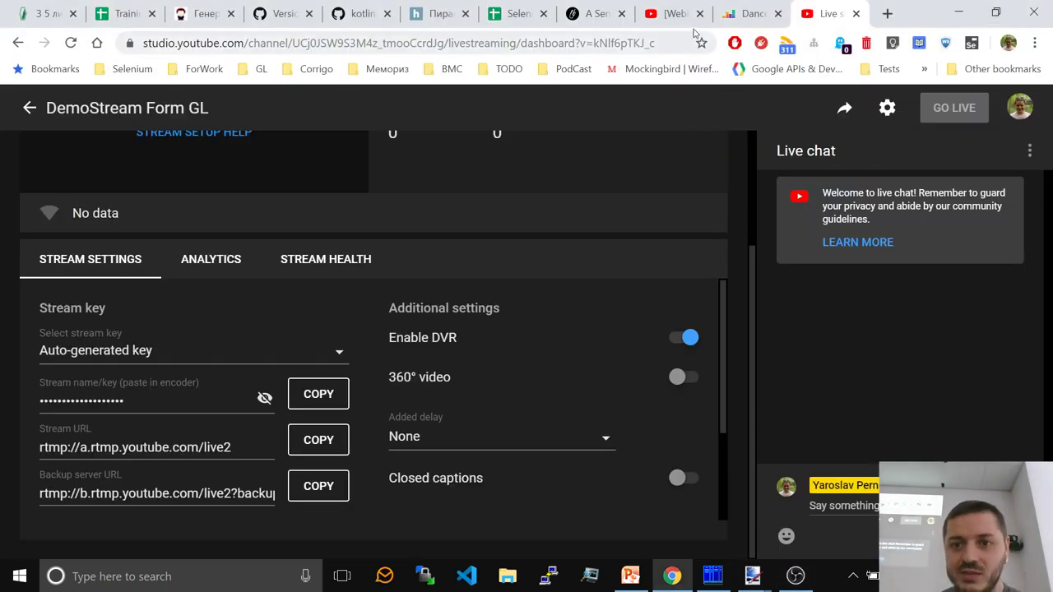
click(741, 14)
click(74, 527)
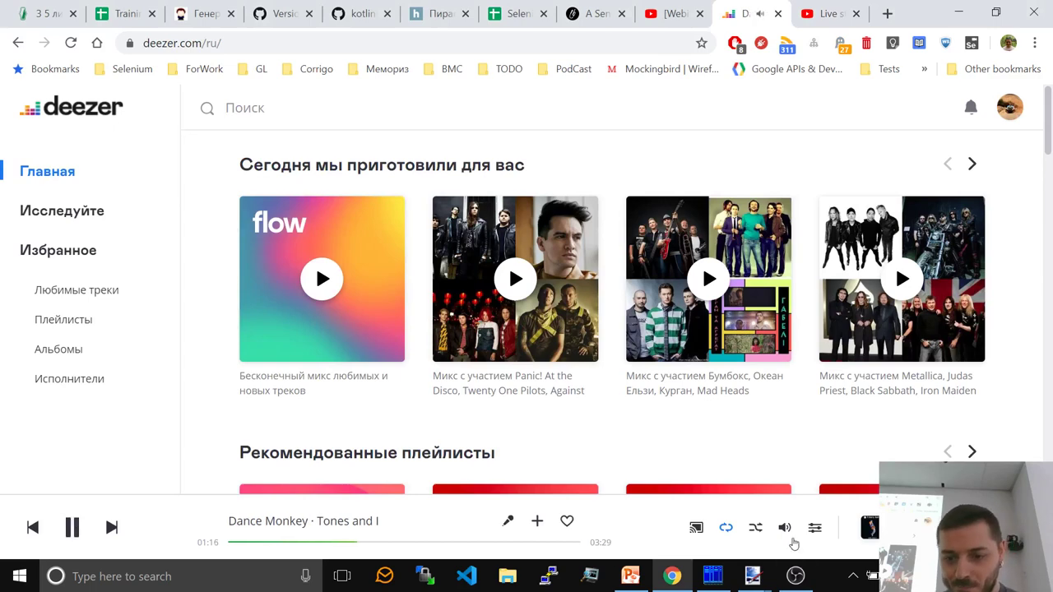
Return to the DemoStream Form GL dashboard and take the stream live.
click(829, 14)
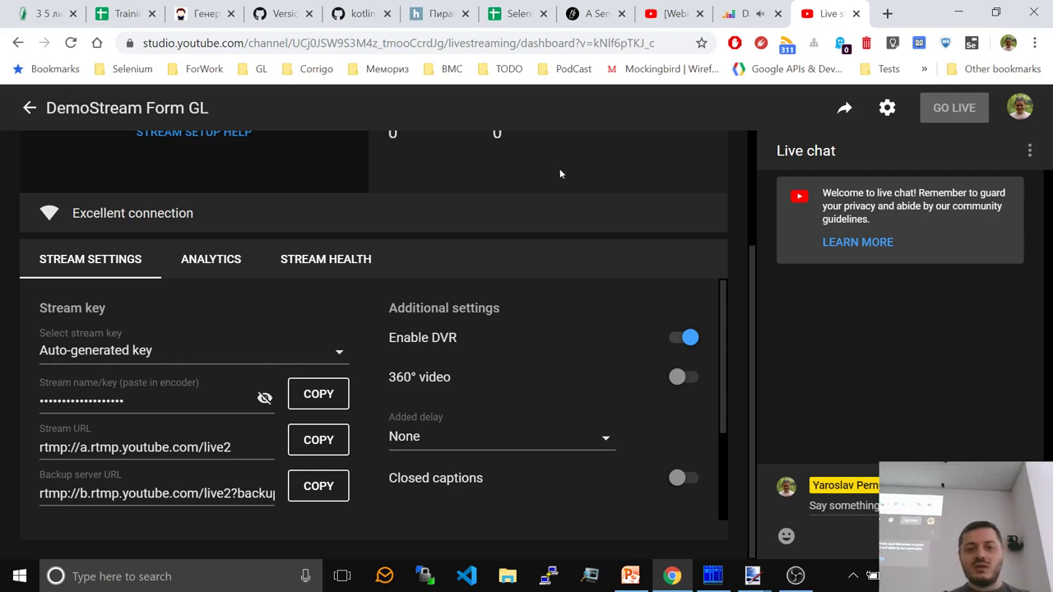
scroll(559, 168, up, 2)
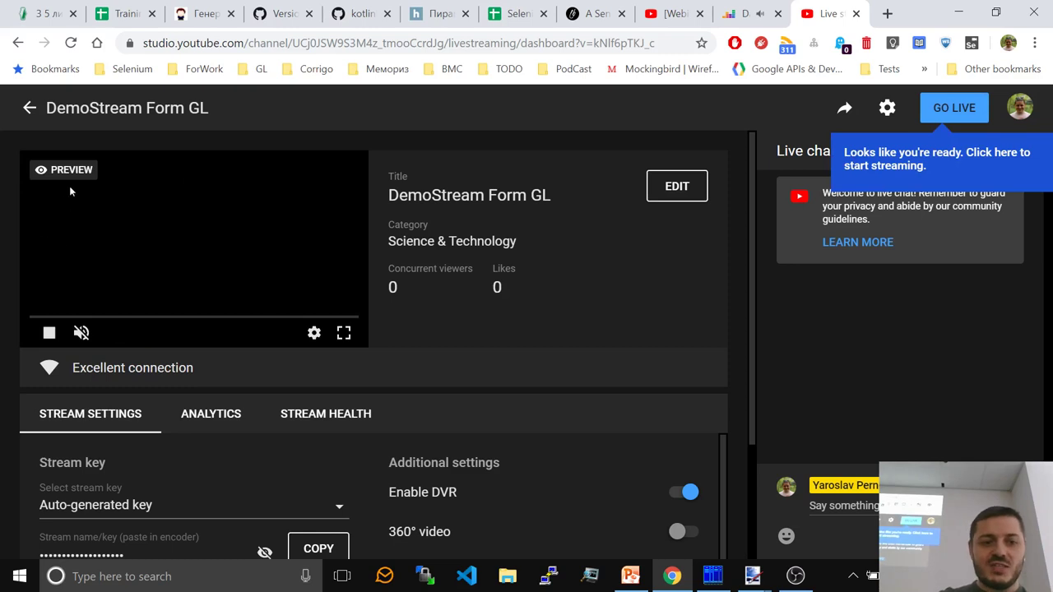
click(954, 110)
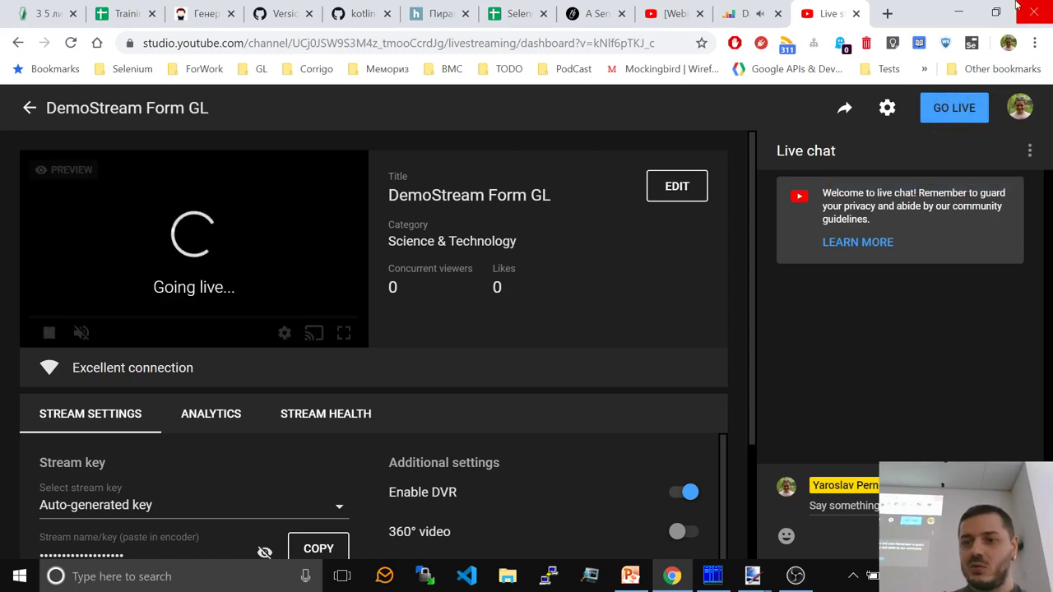
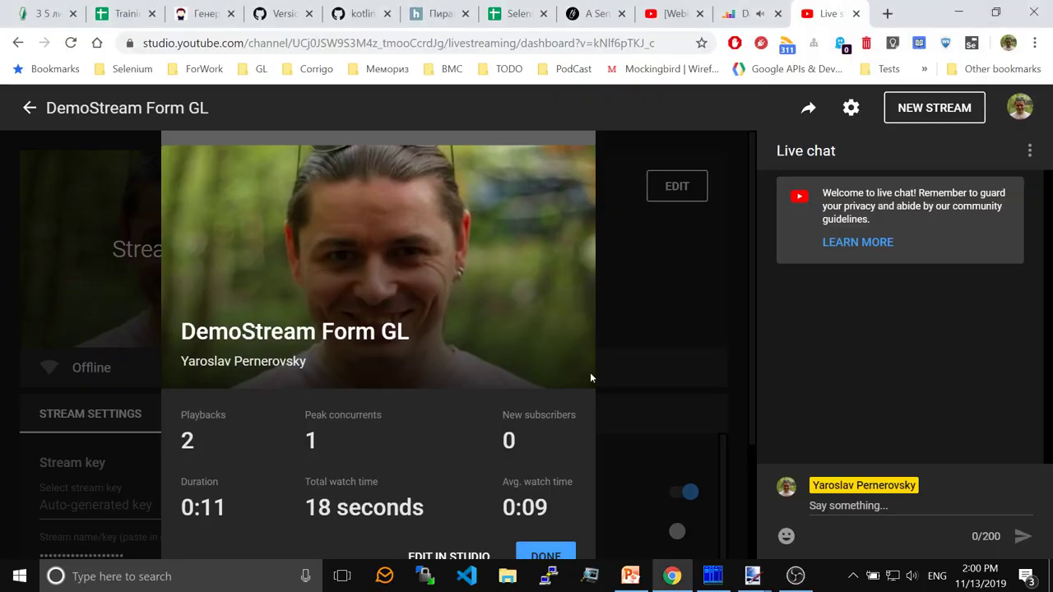
Dismiss the finished stream's summary and open the account's own channel page.
click(541, 555)
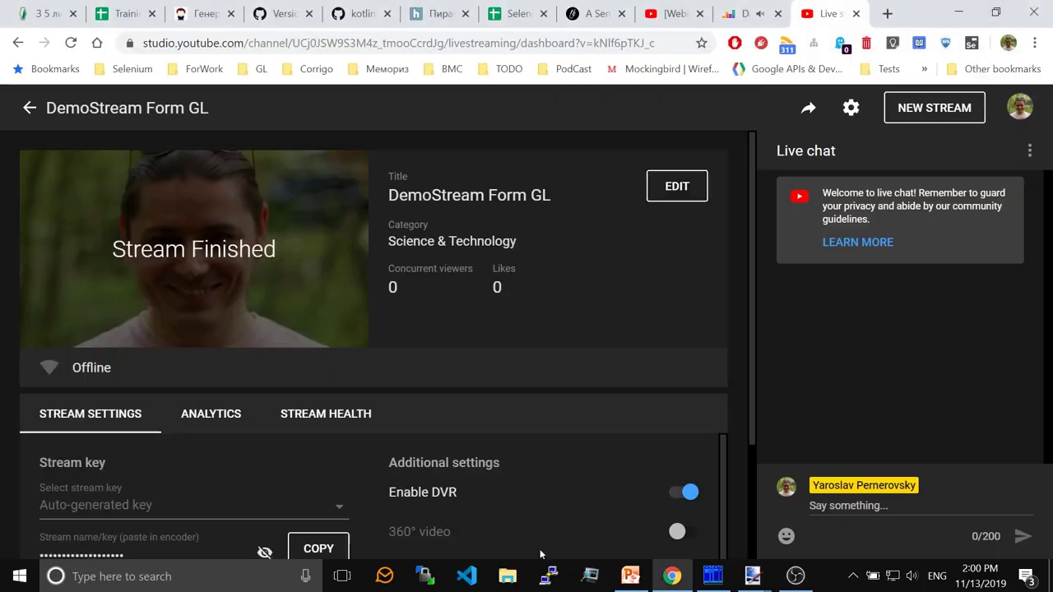
click(1028, 113)
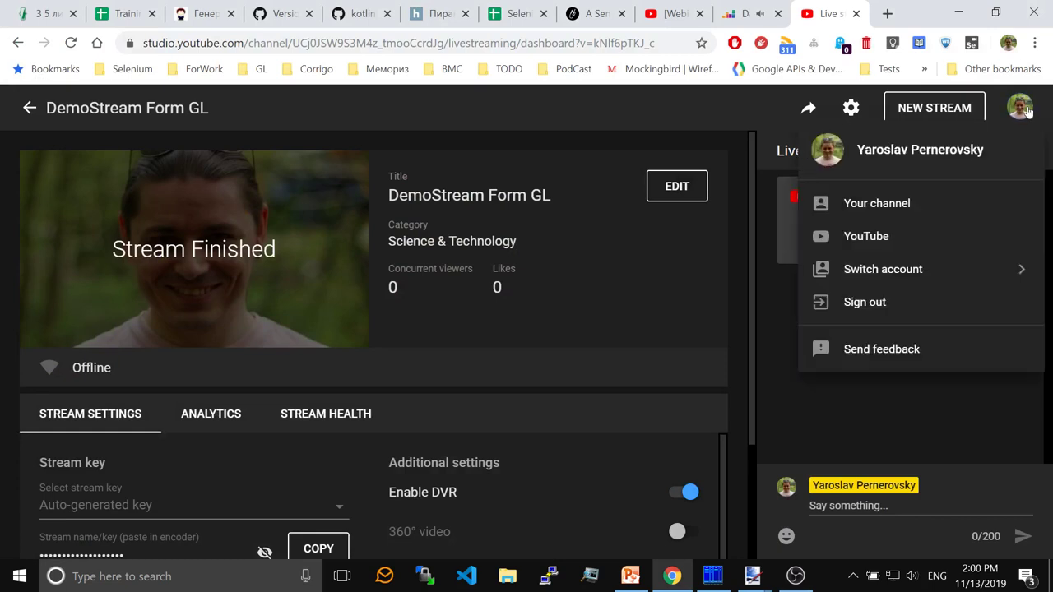
click(874, 204)
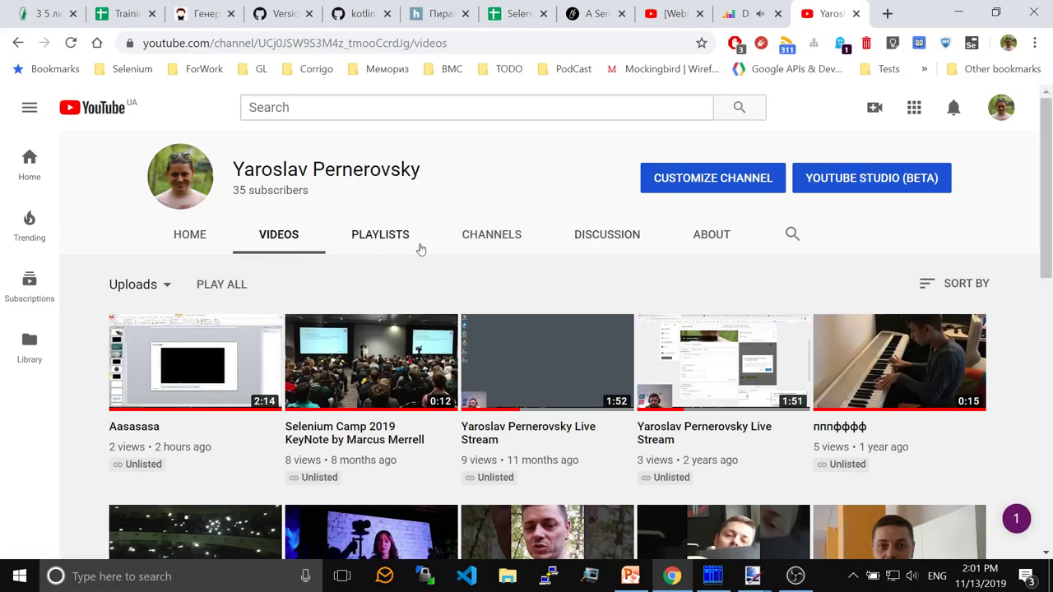
Reload the channel's video list and look for the finished stream under both All videos and Uploads.
click(70, 44)
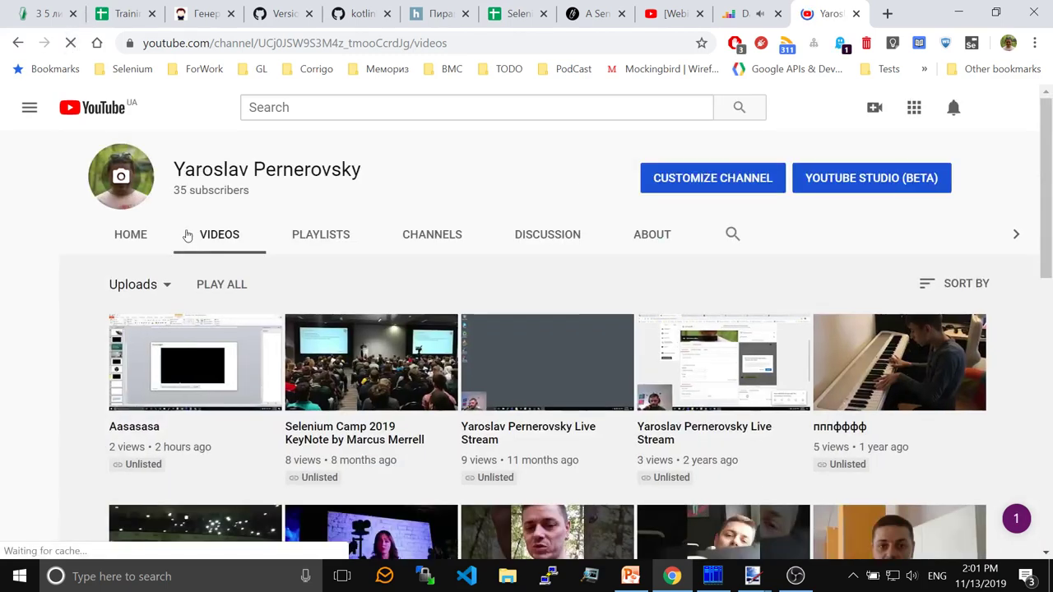
click(165, 286)
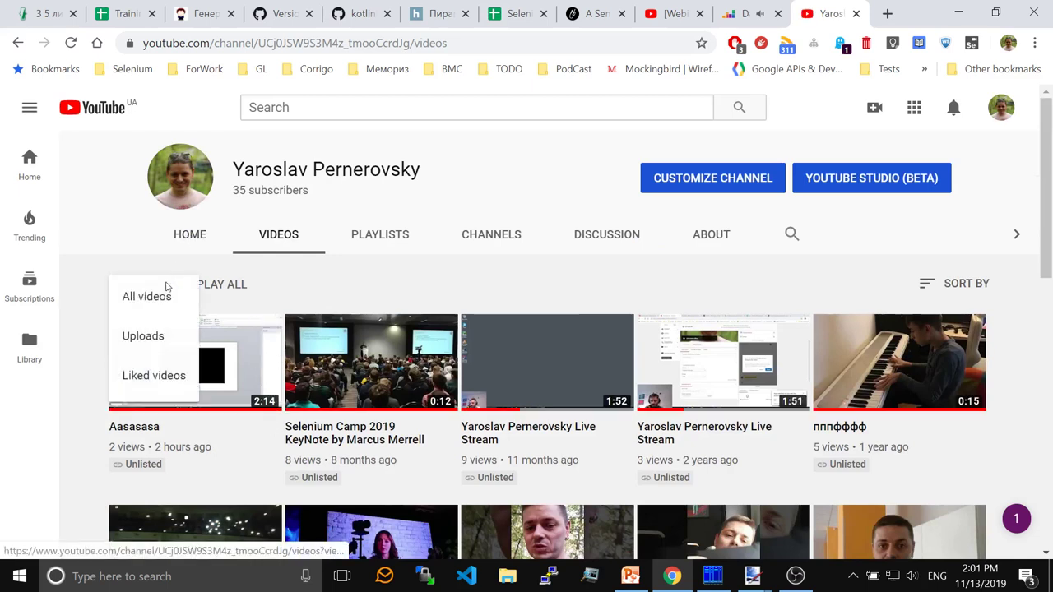
click(150, 301)
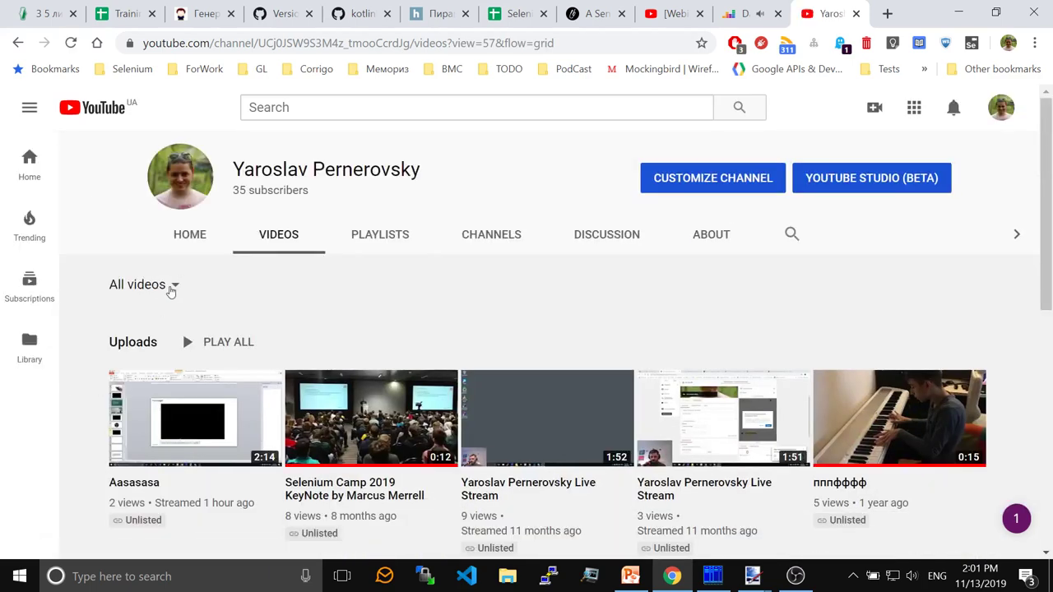
click(170, 289)
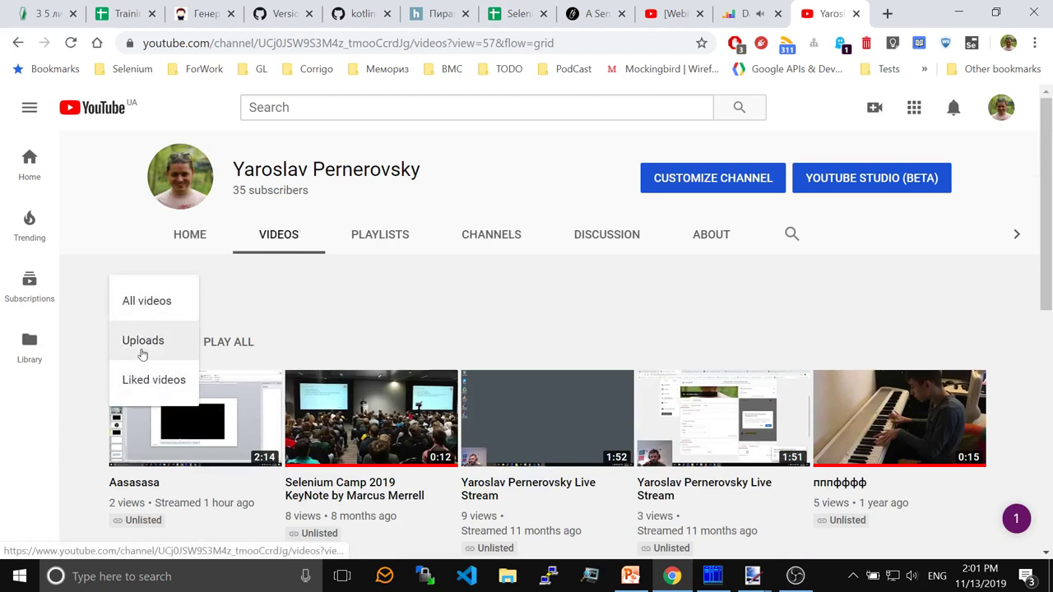
click(143, 341)
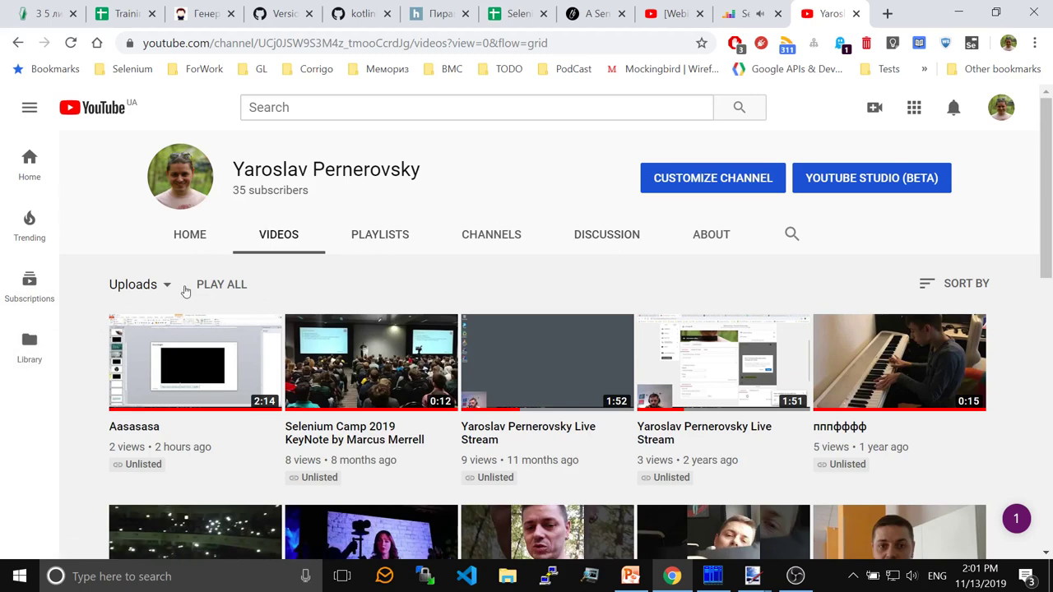
scroll(212, 304, up, 3)
click(137, 276)
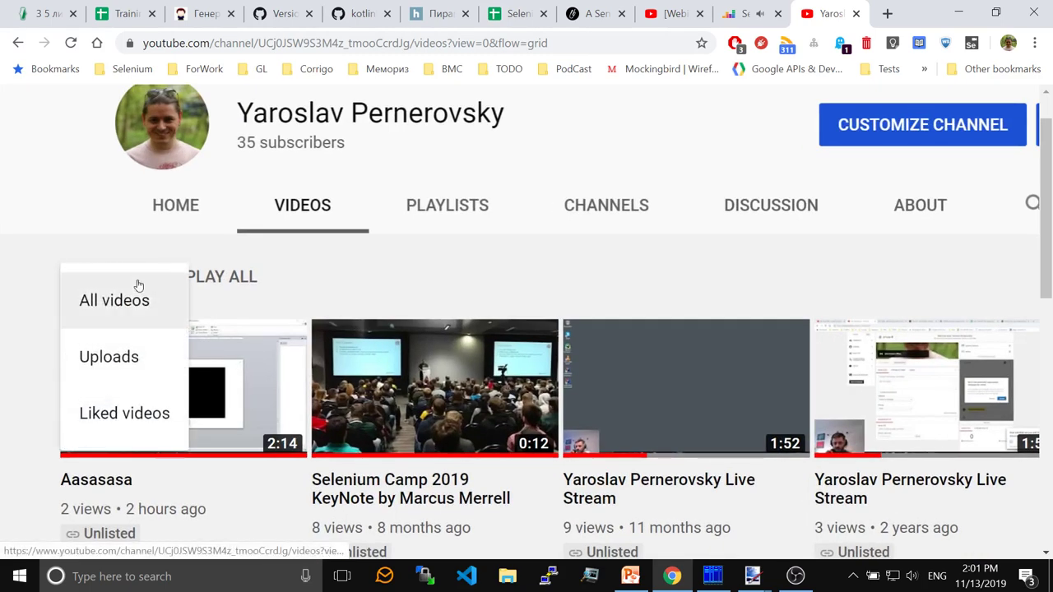
click(128, 299)
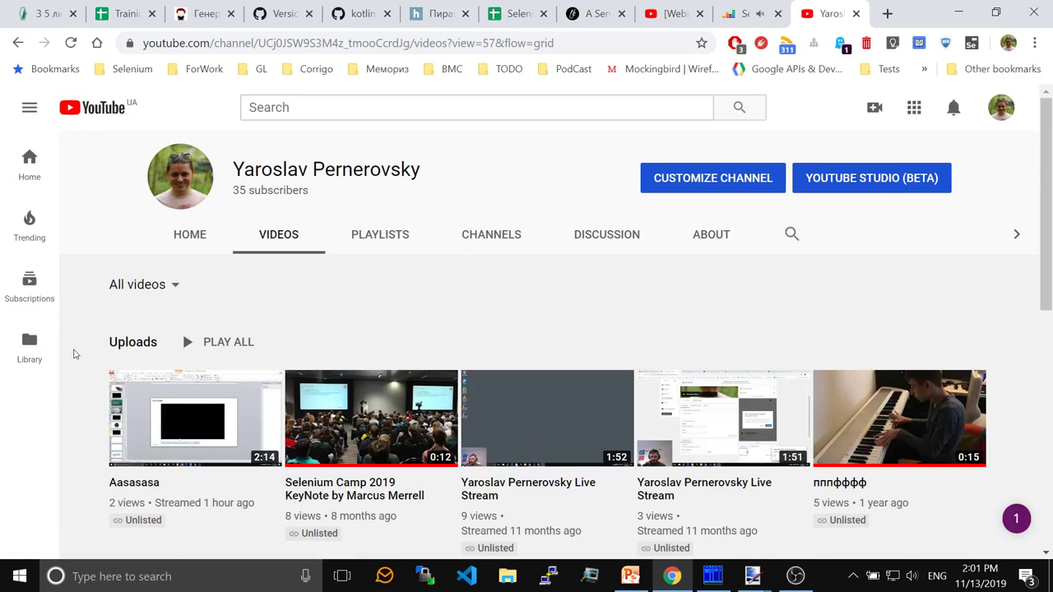
View the video upload page and go back to the YouTube home page.
click(884, 109)
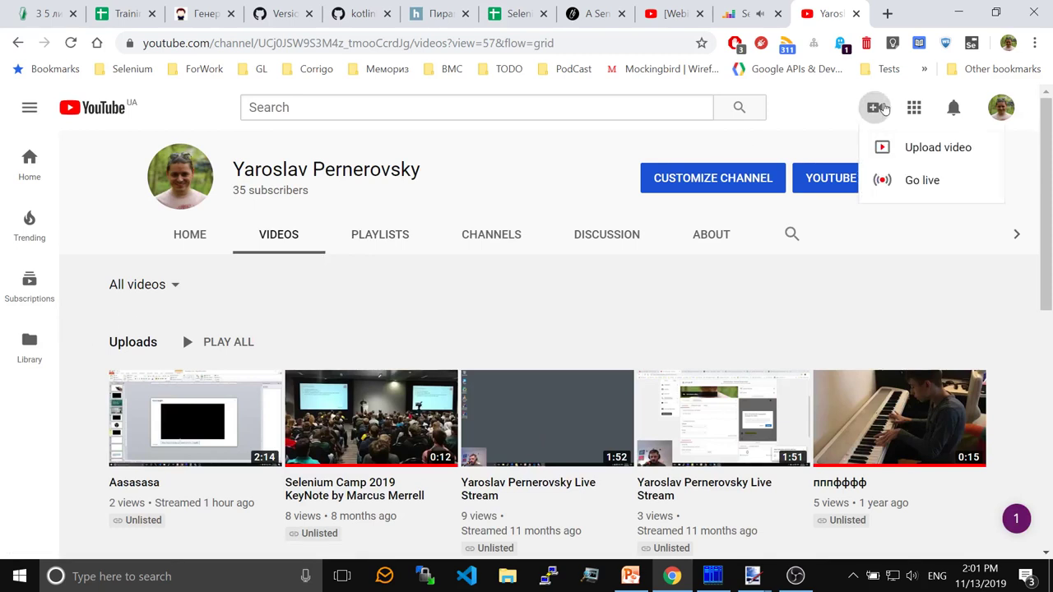
click(901, 150)
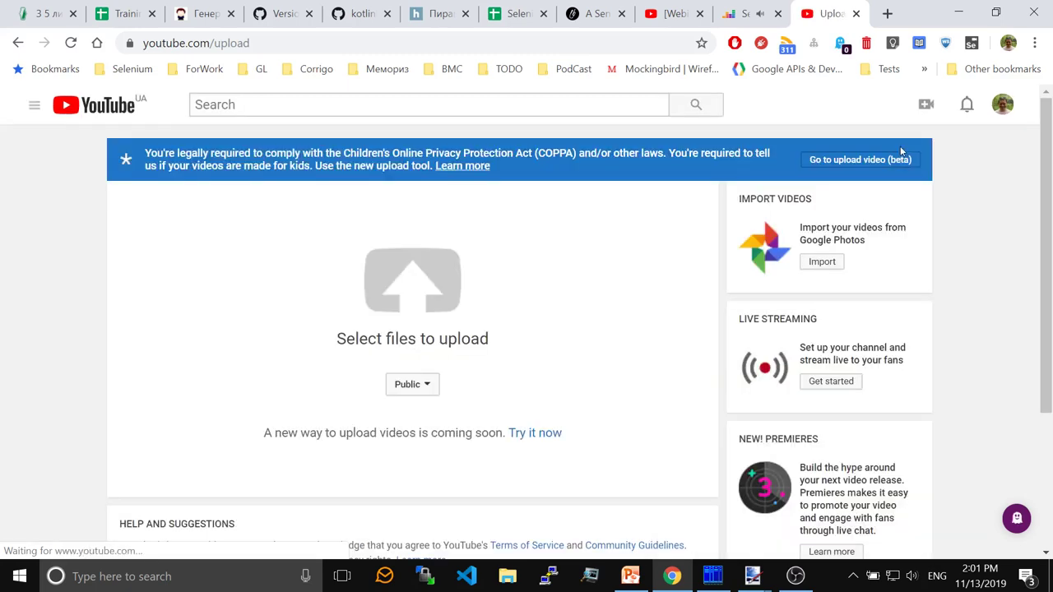
click(66, 107)
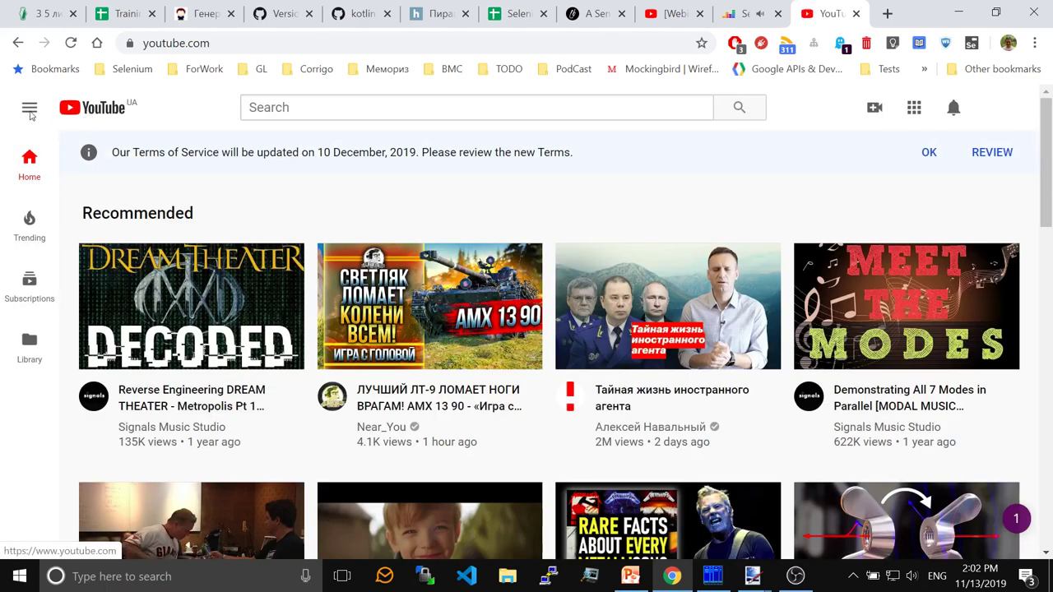
Look through the YouTube guide for the account's own videos and return to the home page.
click(33, 113)
scroll(72, 409, down, 1)
scroll(72, 408, down, 7)
scroll(71, 408, up, 5)
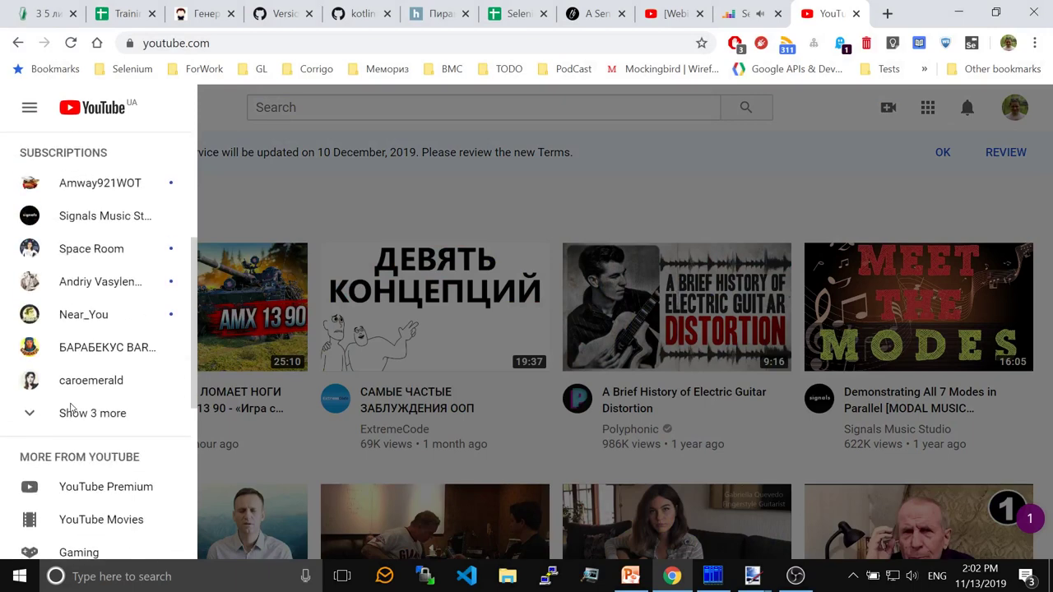
scroll(71, 408, up, 3)
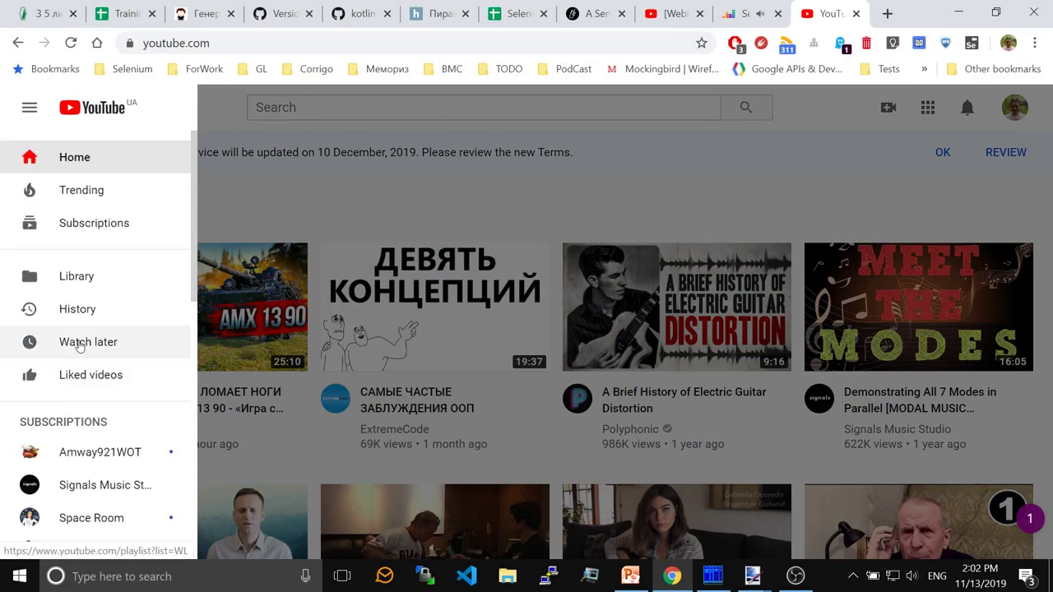
click(74, 160)
Open the account's own channel page and look through its home section for the recording.
click(1023, 111)
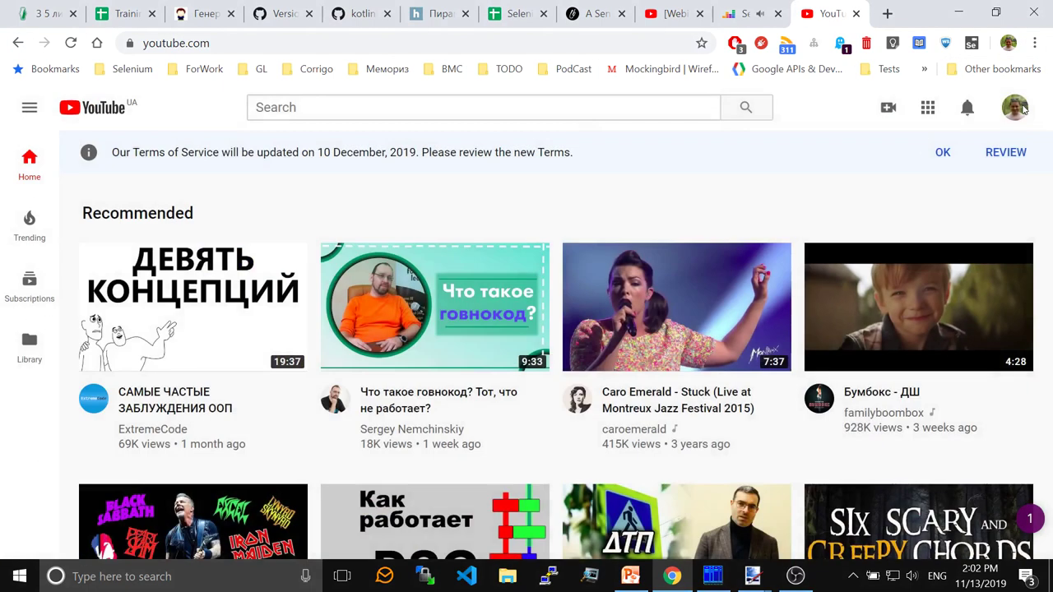
click(1022, 111)
click(808, 197)
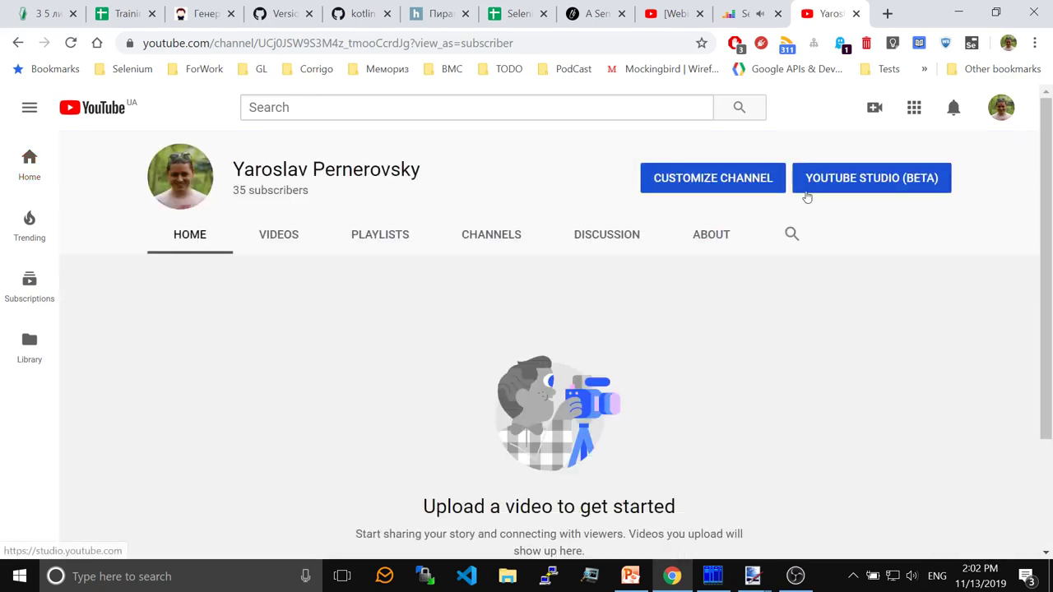
scroll(296, 466, down, 2)
scroll(297, 467, up, 2)
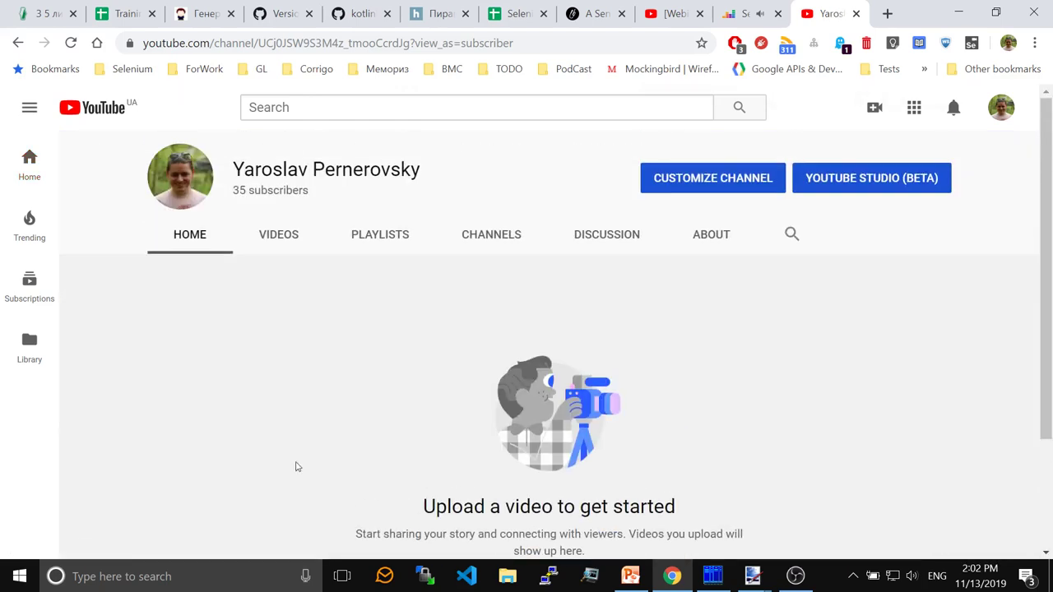
Open YouTube Studio for the channel and look through its dashboard, dismissing the upload tip and the children's privacy notice.
click(908, 182)
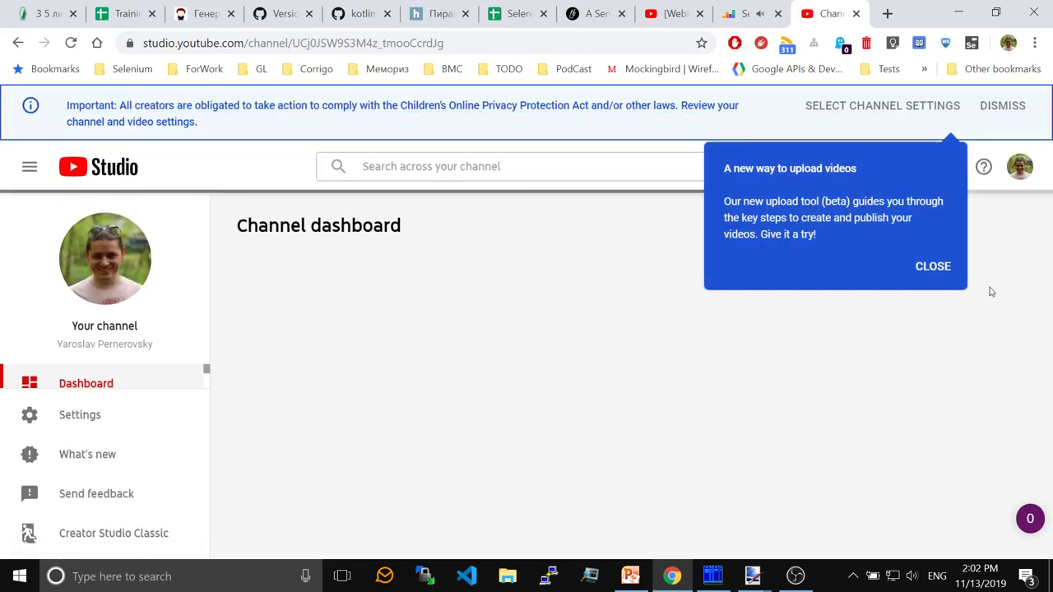
click(933, 265)
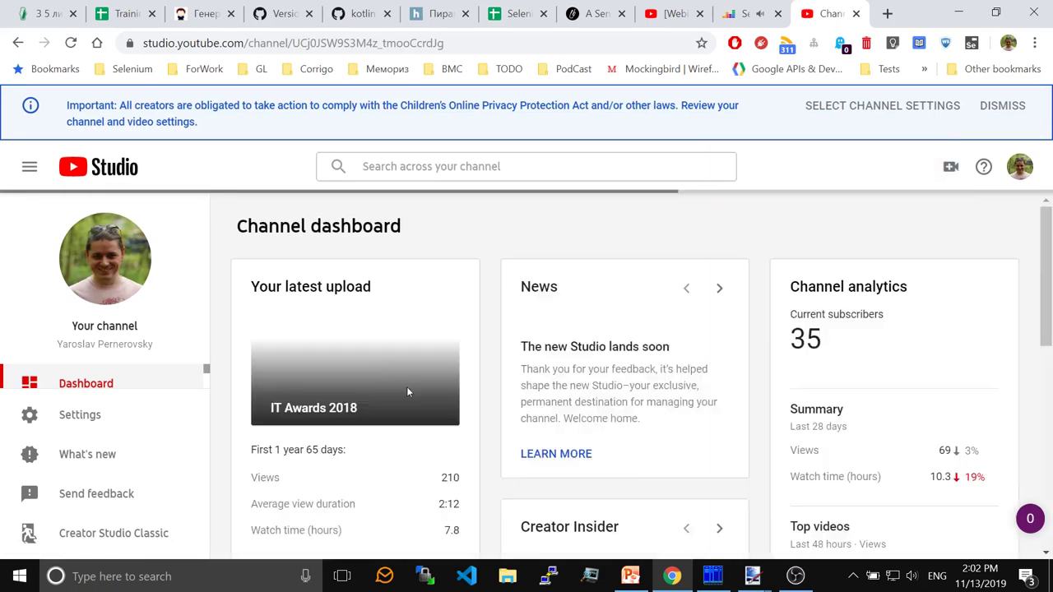
scroll(281, 286, down, 3)
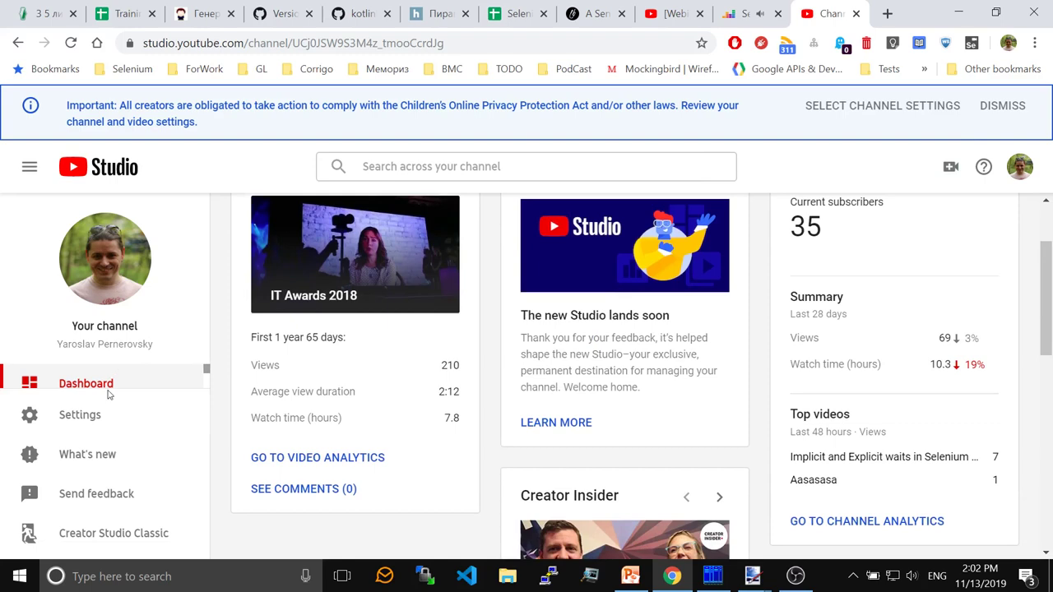
scroll(287, 515, down, 1)
scroll(287, 515, down, 5)
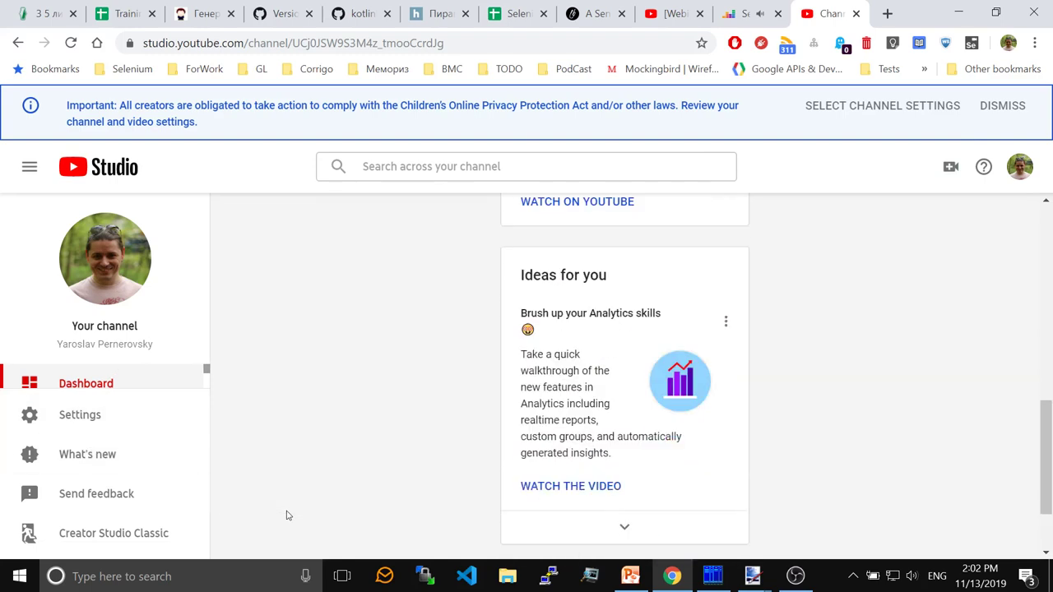
scroll(287, 515, up, 10)
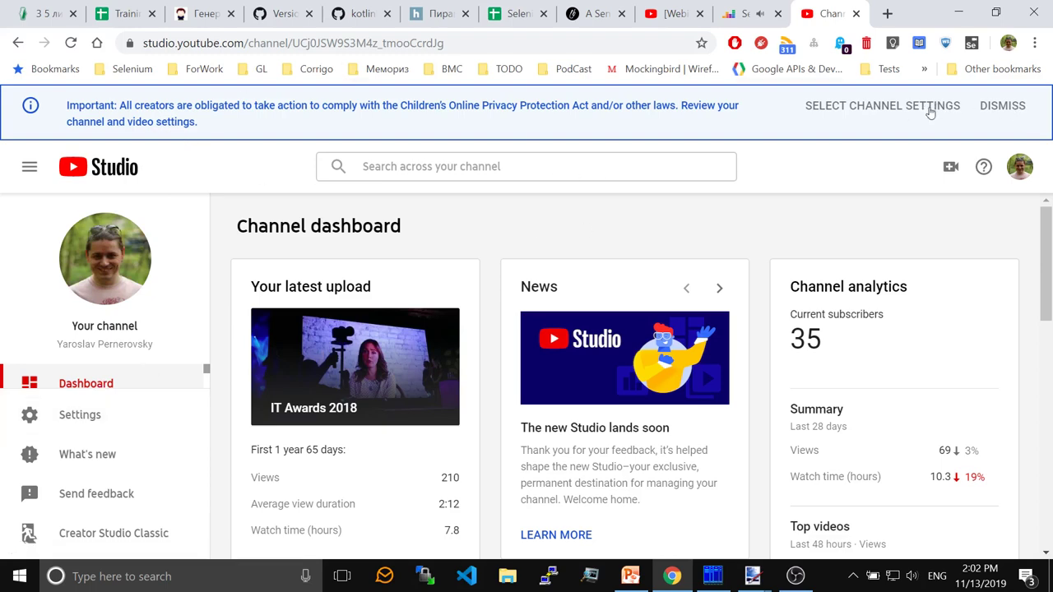
click(1002, 105)
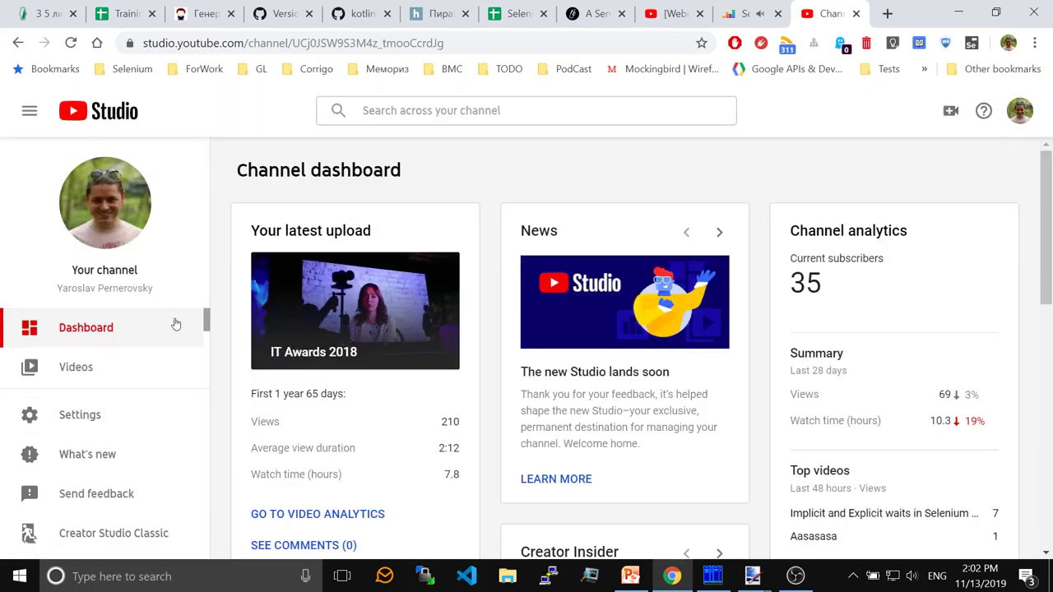
Find the DemoStream Form GL replay among the channel's live videos and open its details.
click(86, 369)
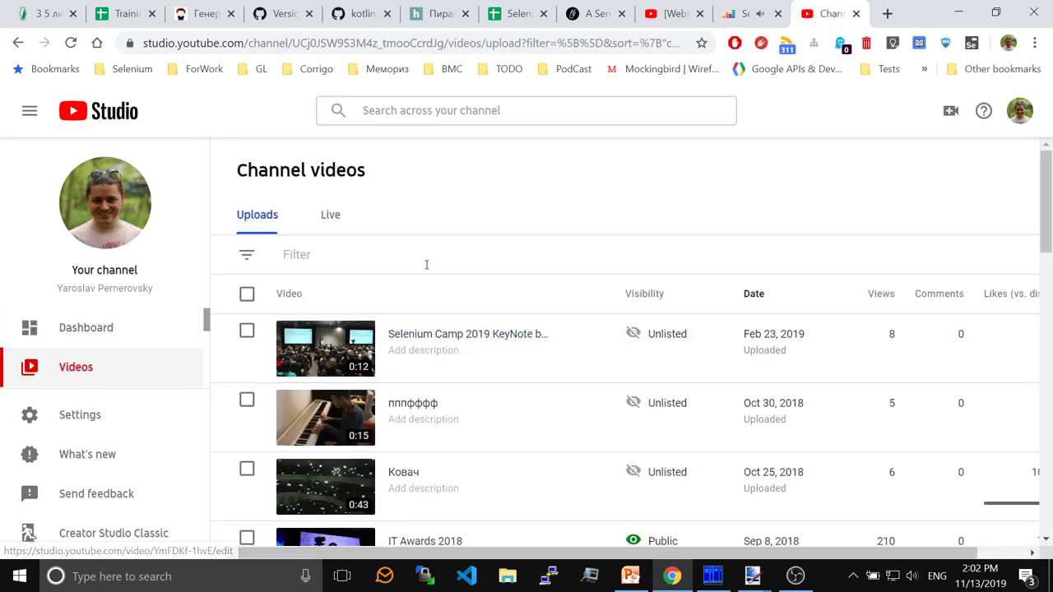
click(329, 197)
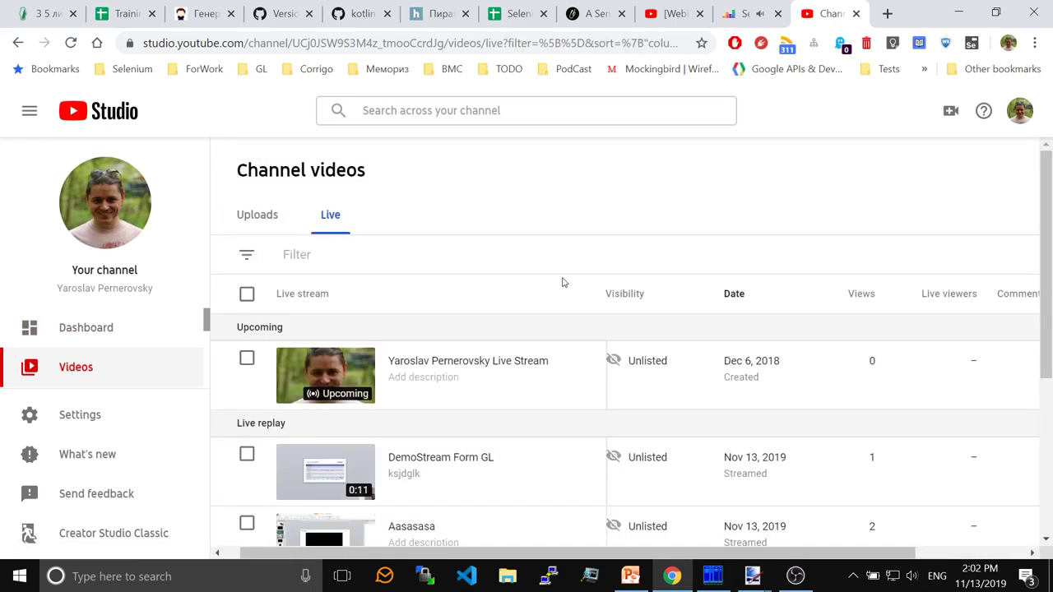
scroll(562, 282, down, 3)
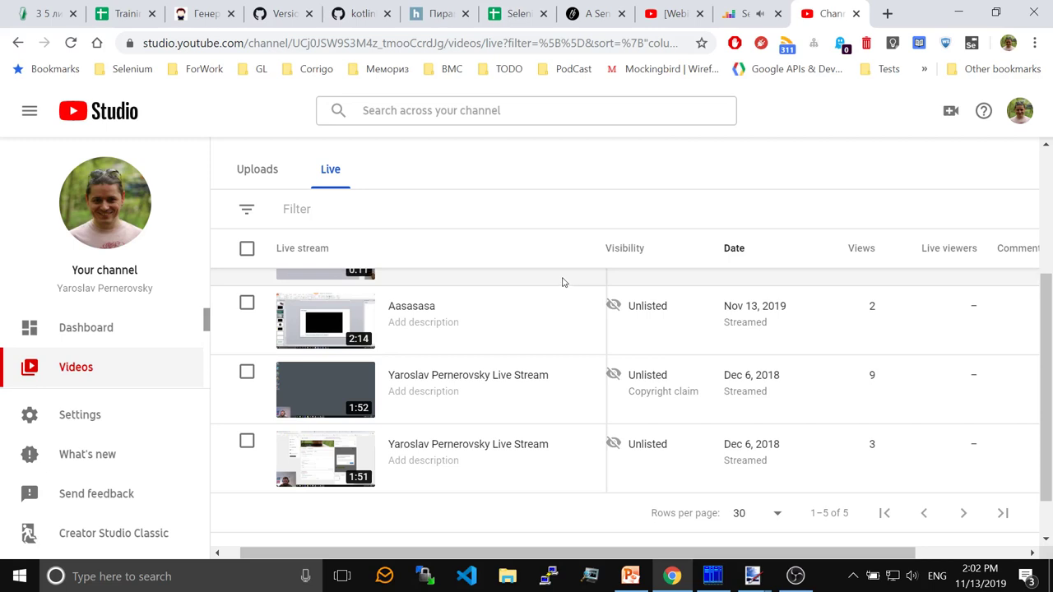
scroll(562, 282, up, 1)
scroll(563, 282, up, 2)
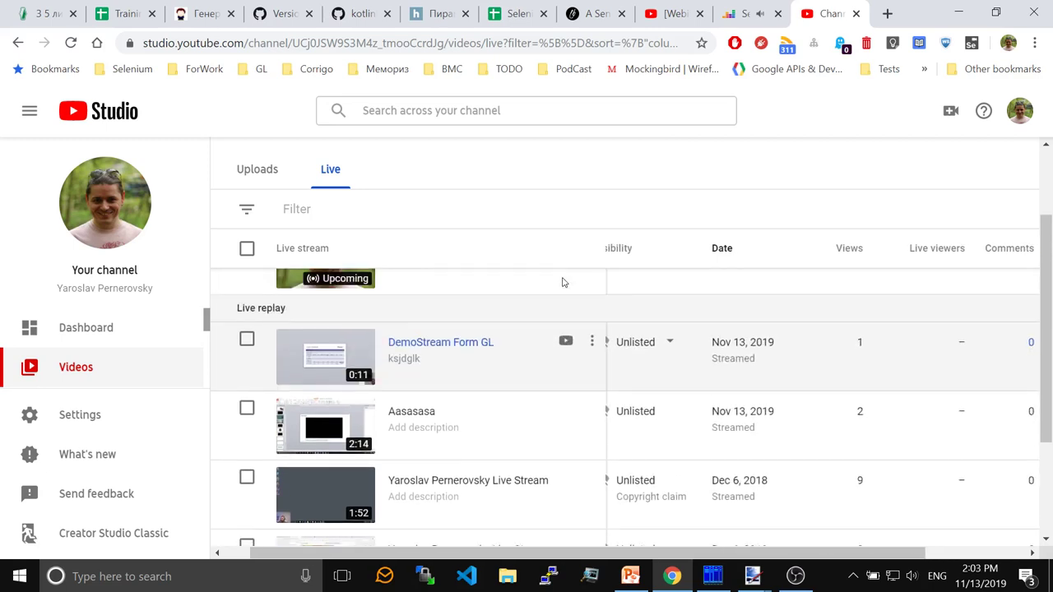
click(434, 347)
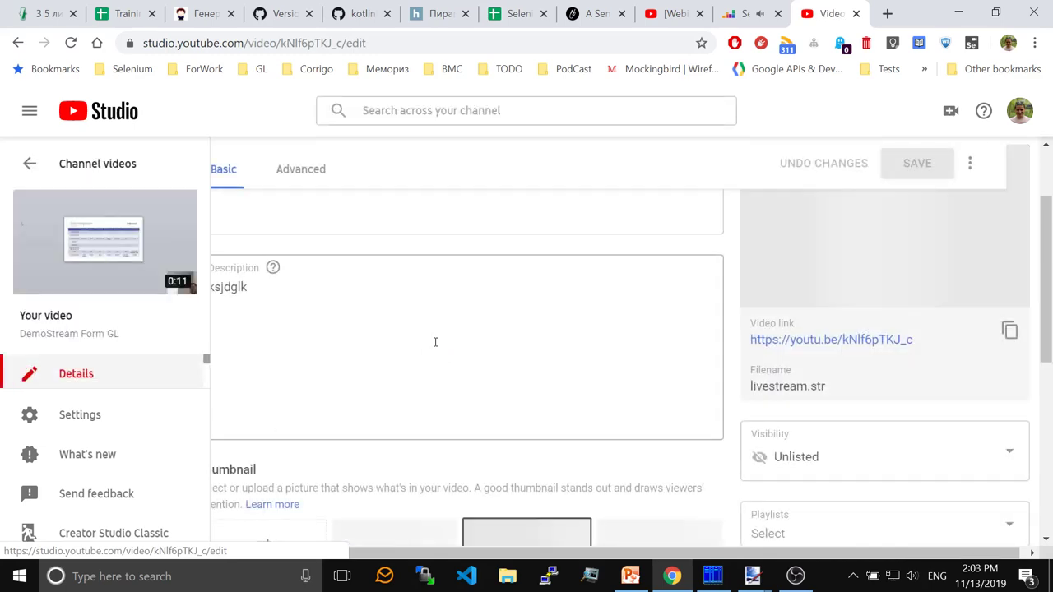
Switch to Deezer to pause the music, and return to the DemoStream Form GL video details.
click(745, 13)
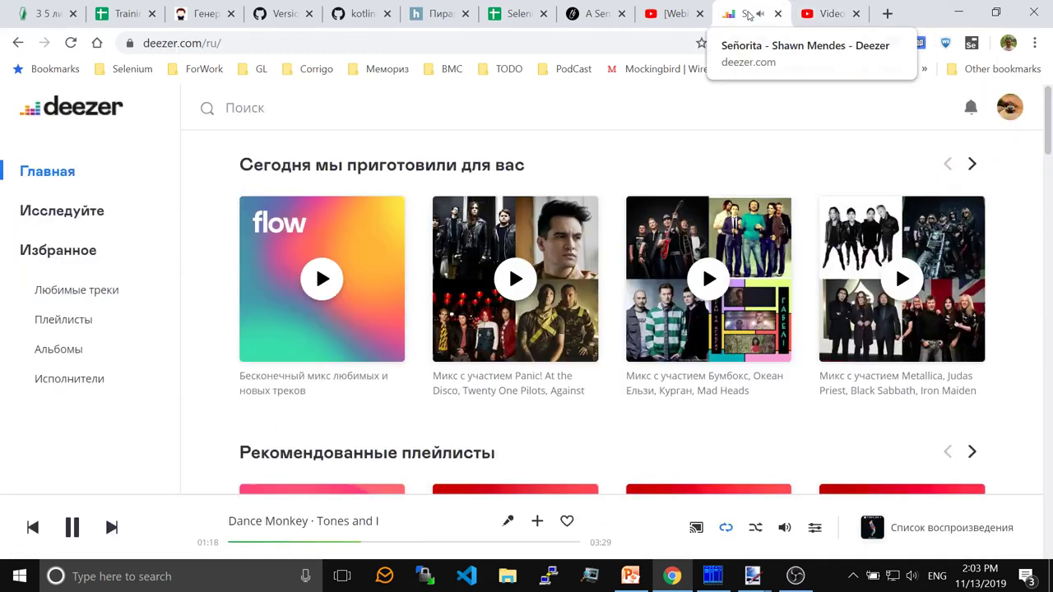
click(63, 535)
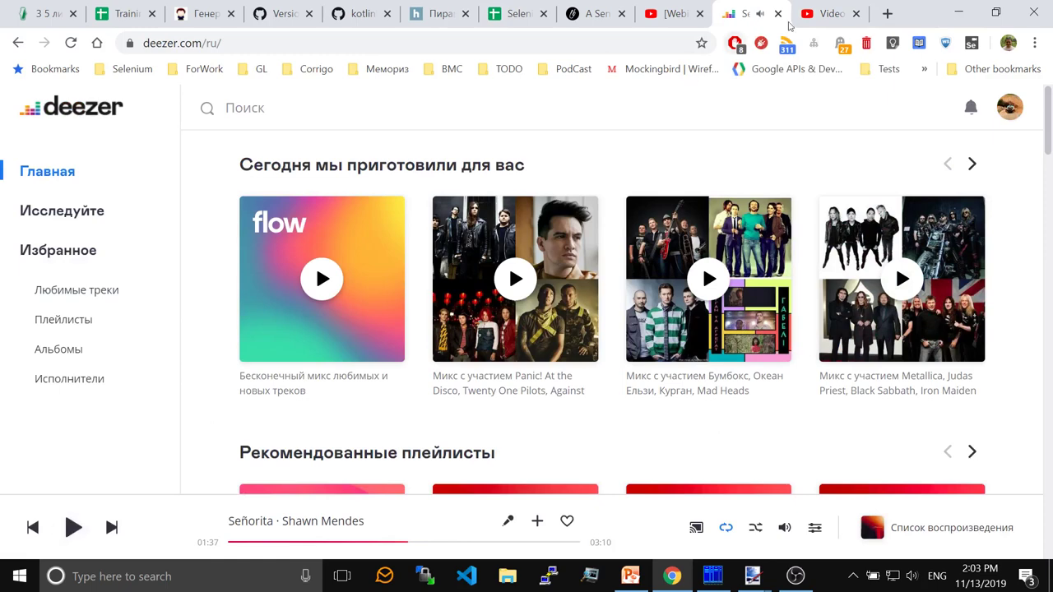
click(831, 14)
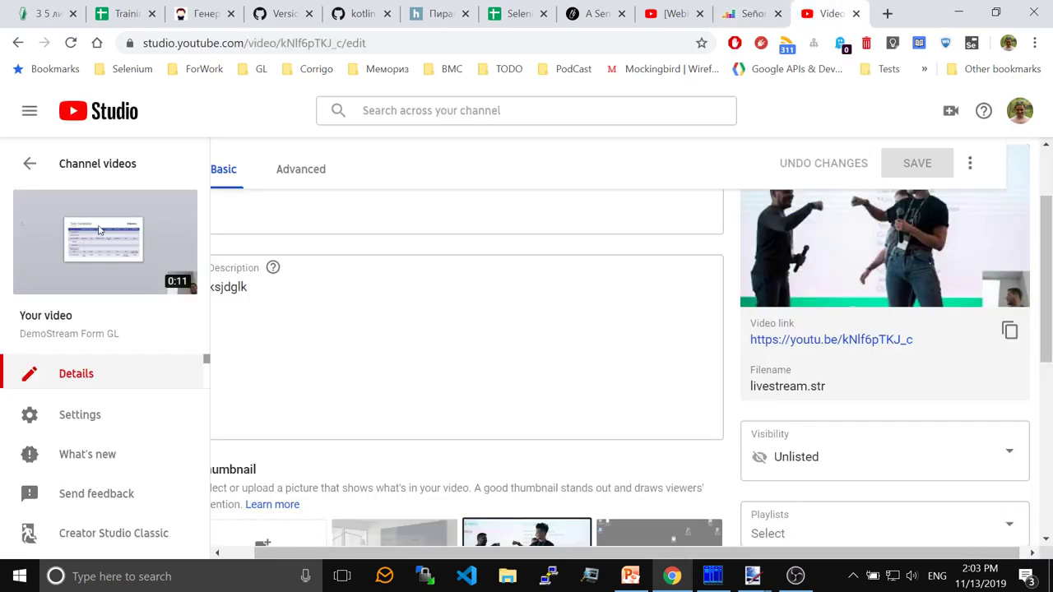
Open the DemoStream Form GL recording from its video link and watch it in full screen, leaving full screen at the end.
scroll(656, 304, up, 2)
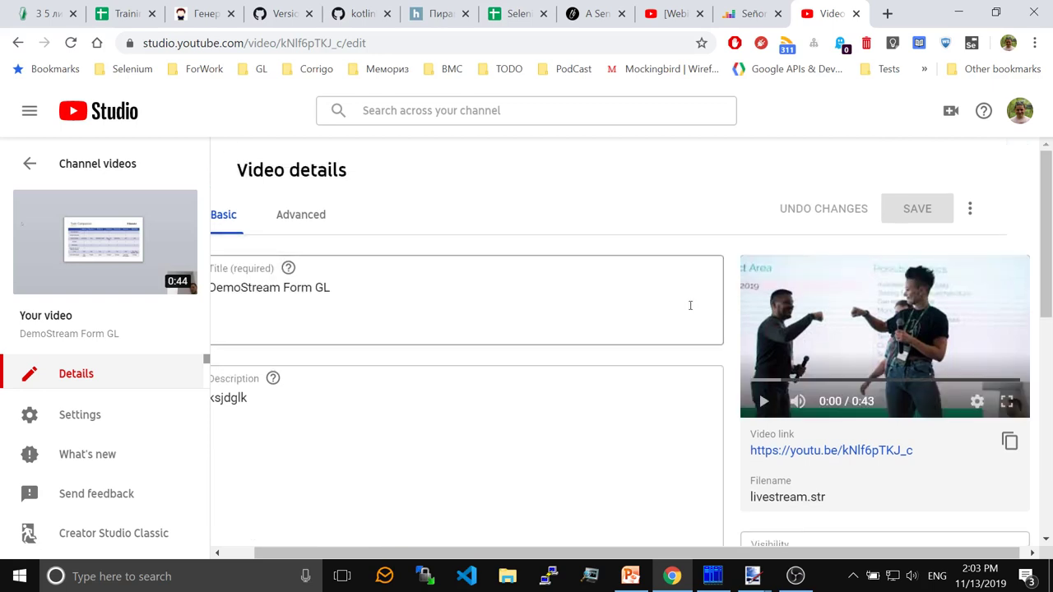
click(848, 451)
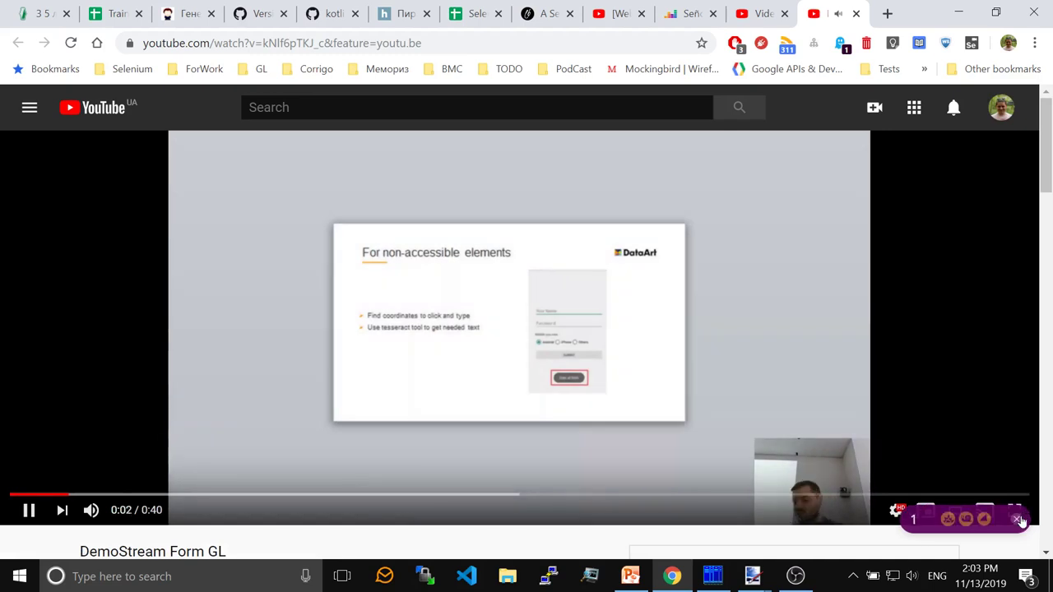
click(1022, 516)
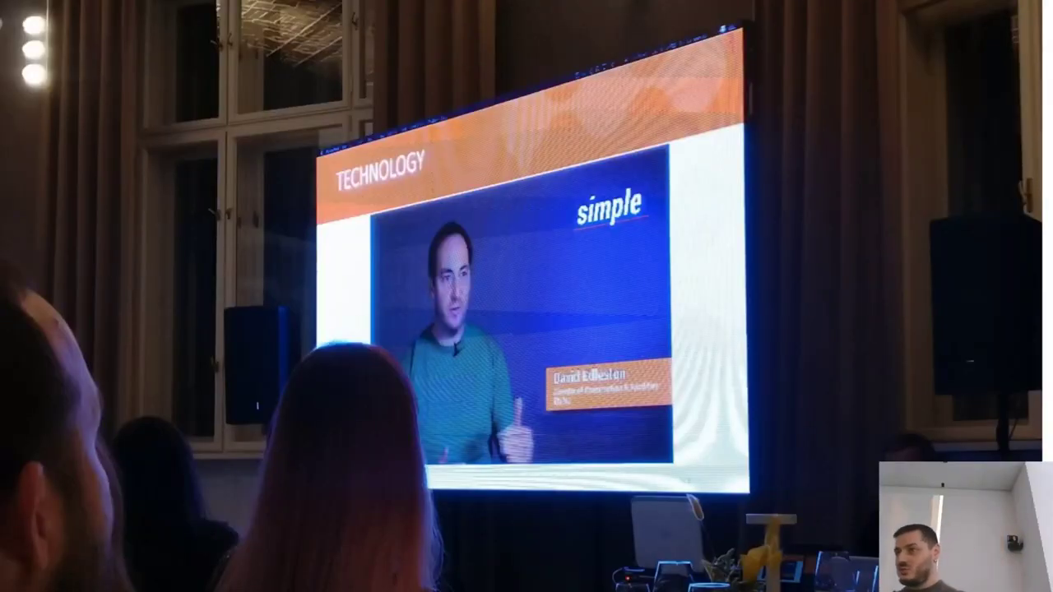
key(Escape)
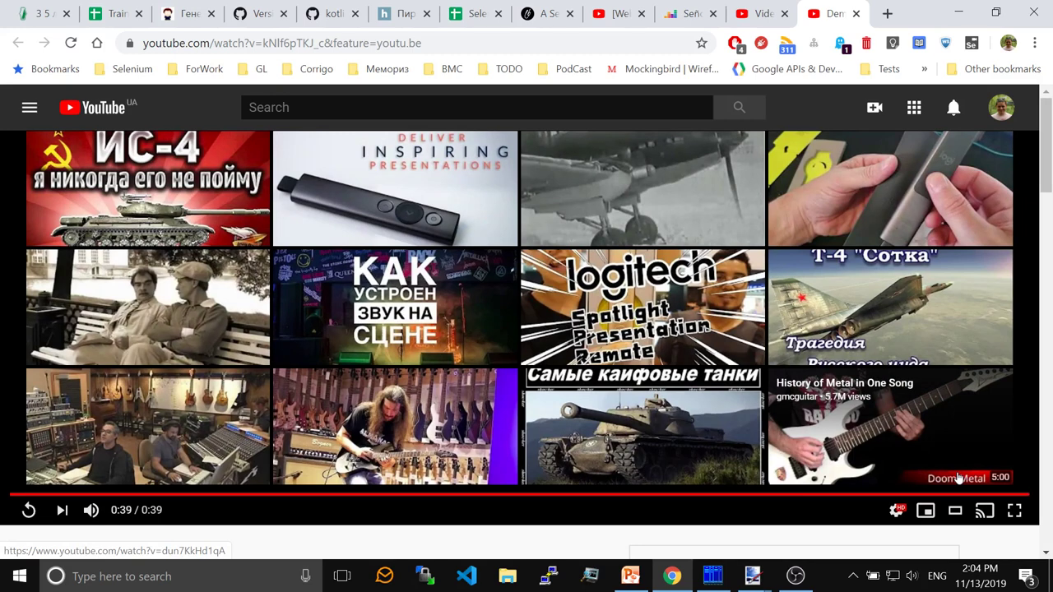
Switch to OBS to view its main window, and minimize it again.
click(796, 576)
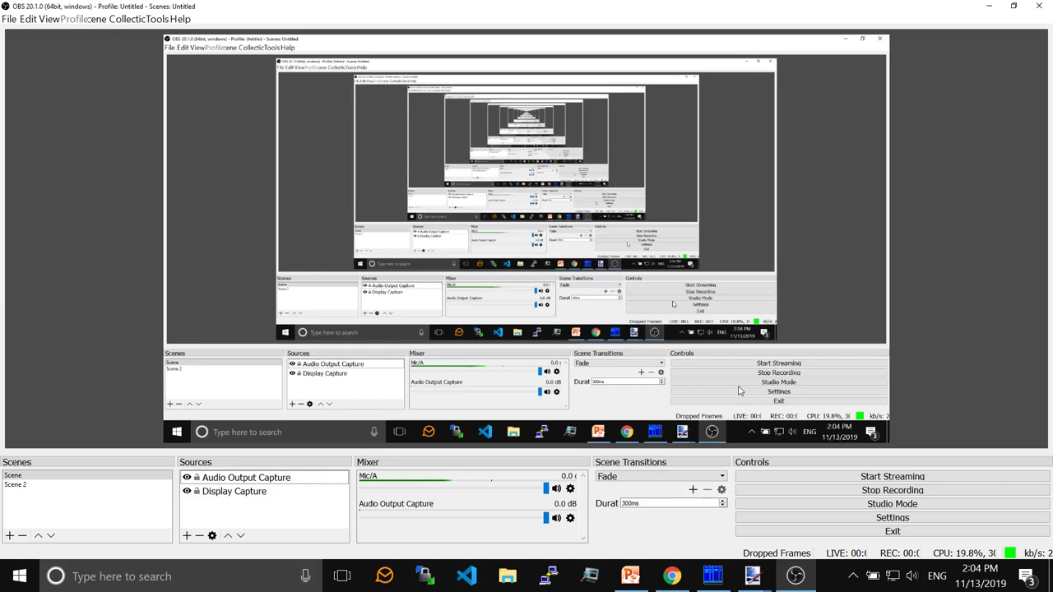
click(987, 8)
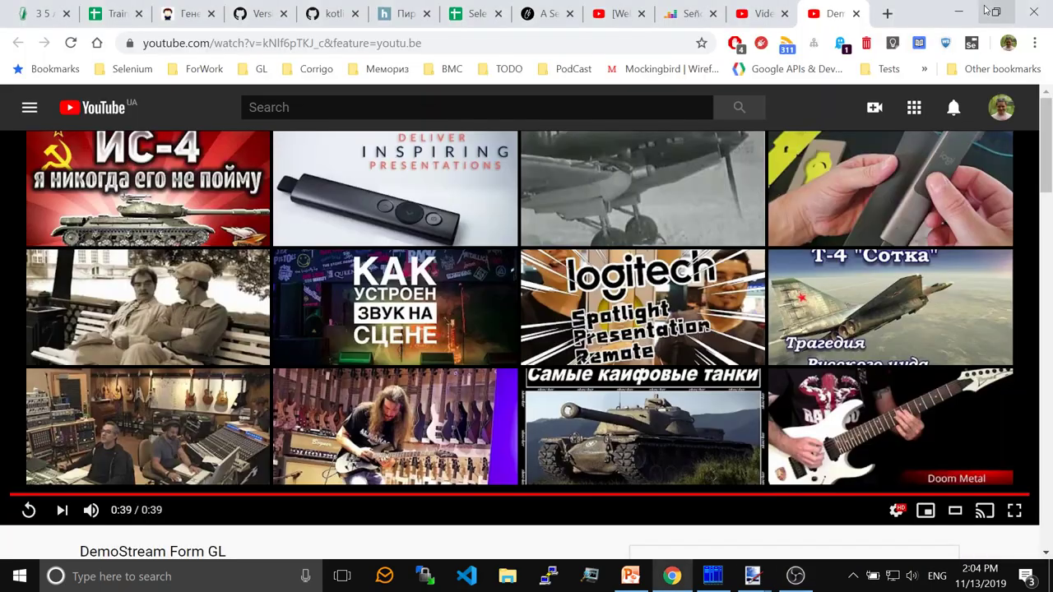
Switch to the Presentation_Tools file in PowerPoint and select the embedded video on slide 37.
click(630, 575)
scroll(52, 428, down, 5)
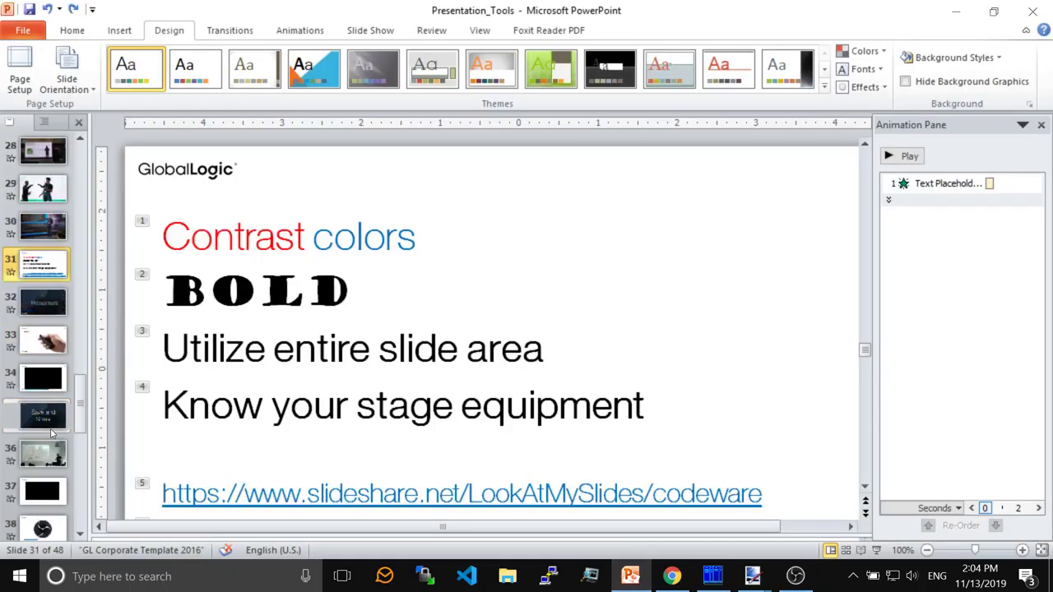
click(48, 341)
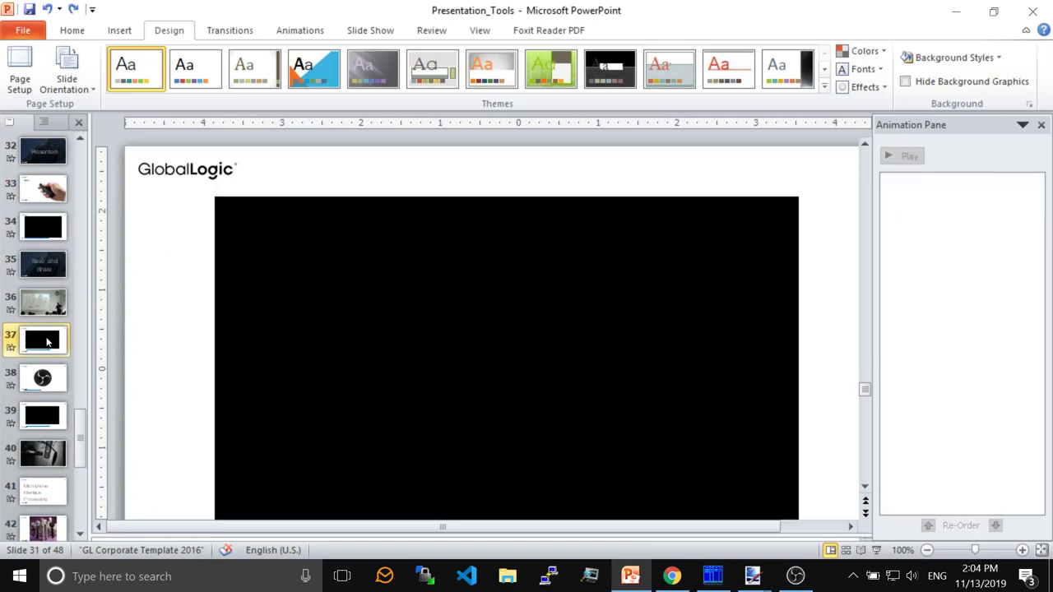
scroll(298, 360, down, 2)
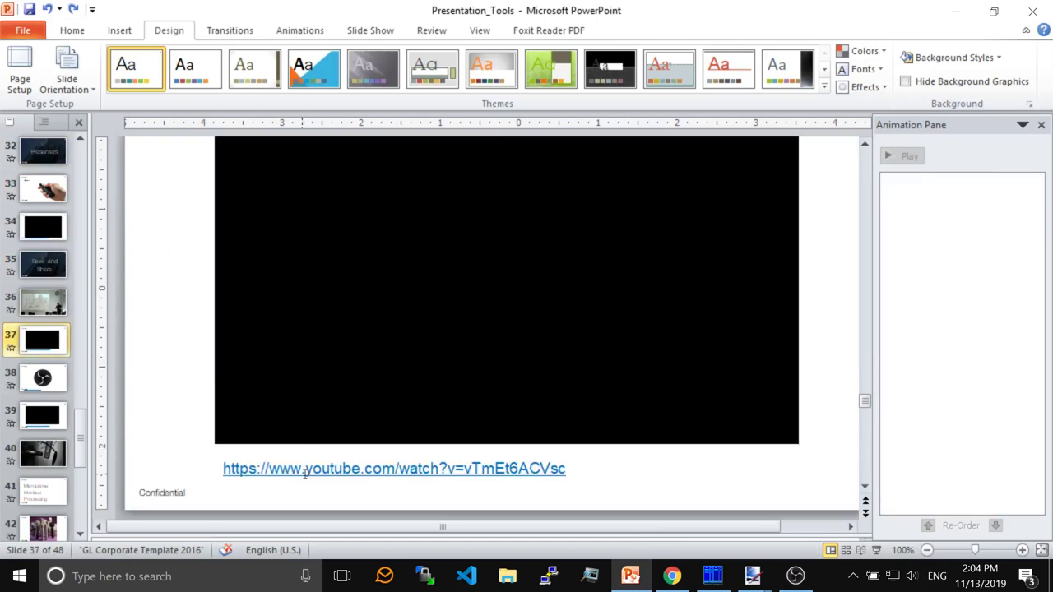
click(447, 298)
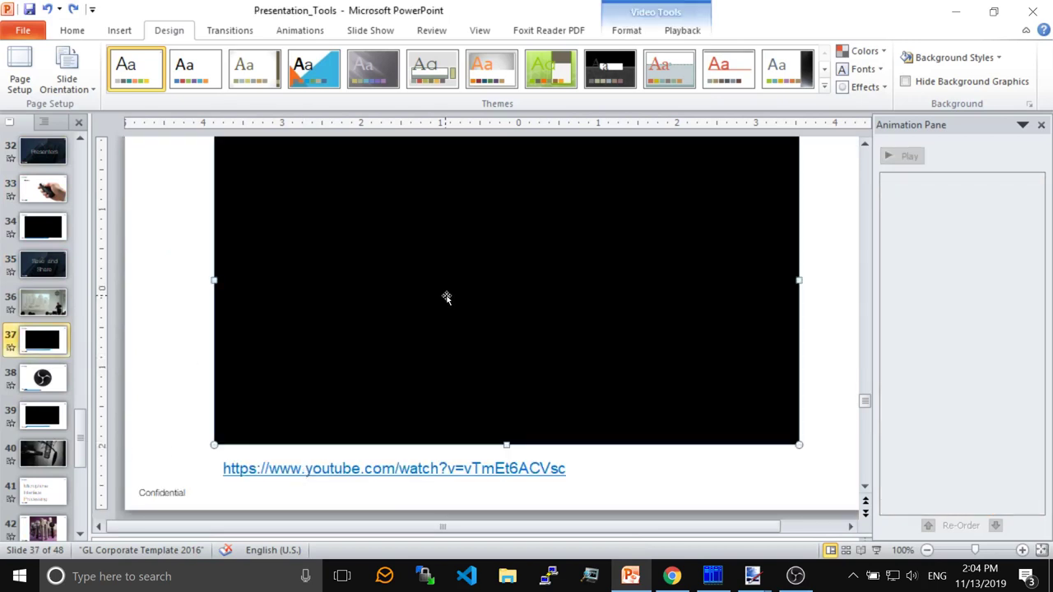
Start the slide show from slide 37 and open its embedded video on YouTube.
key(shift+F5)
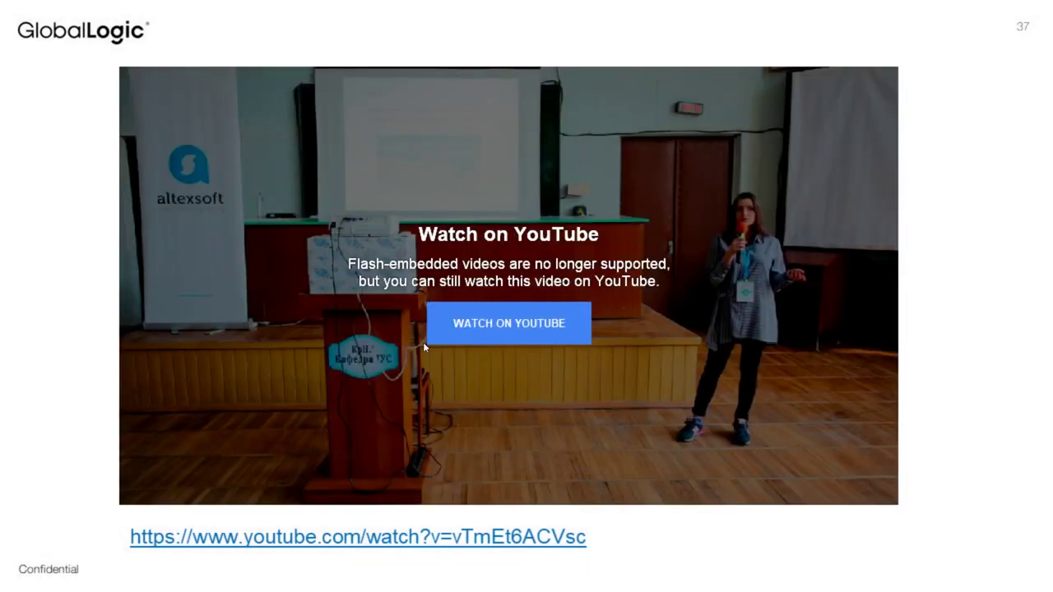
click(449, 337)
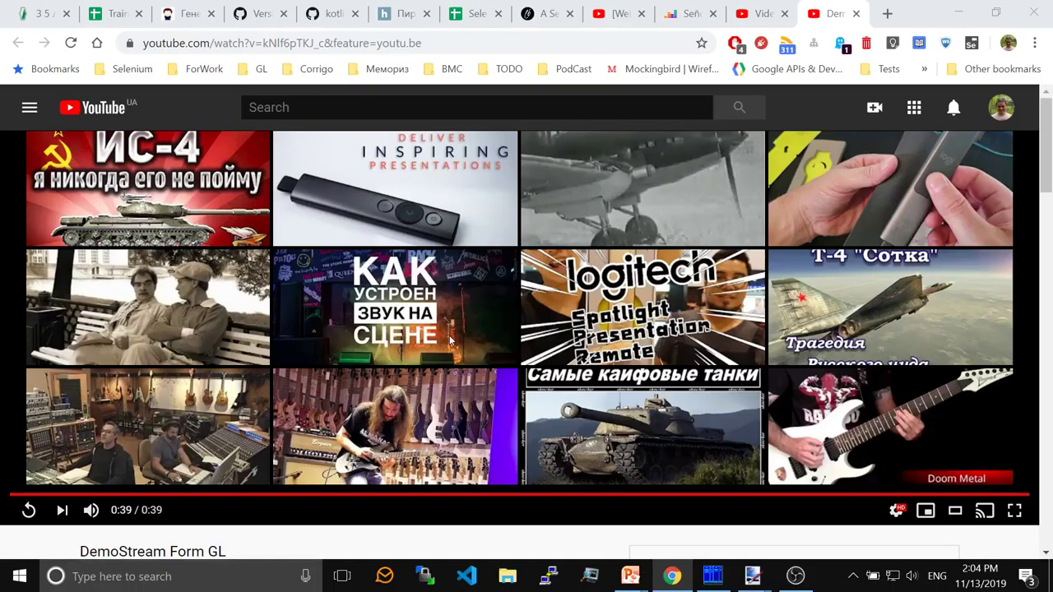
click(449, 337)
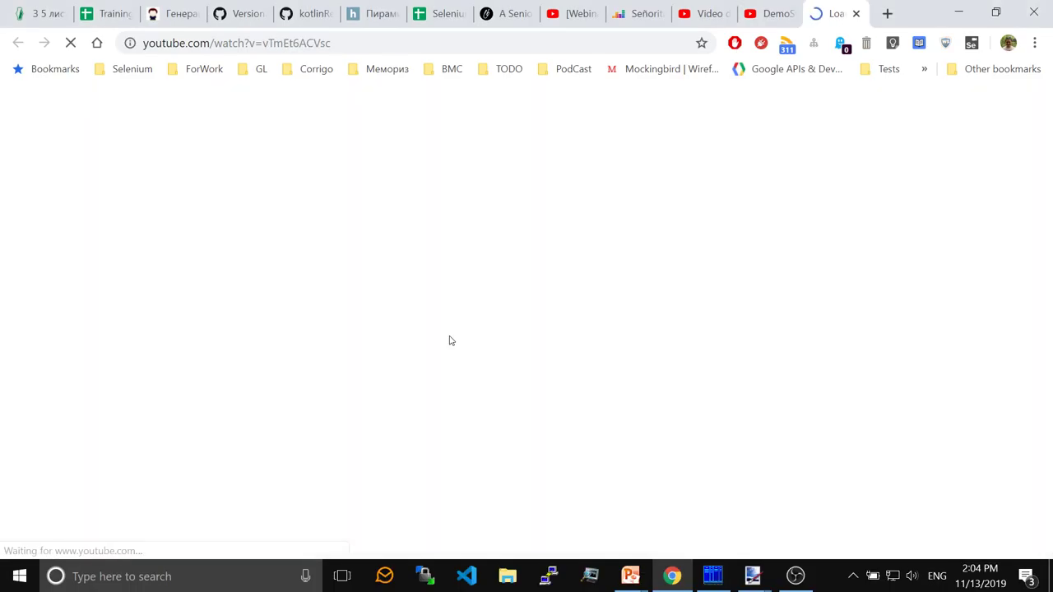
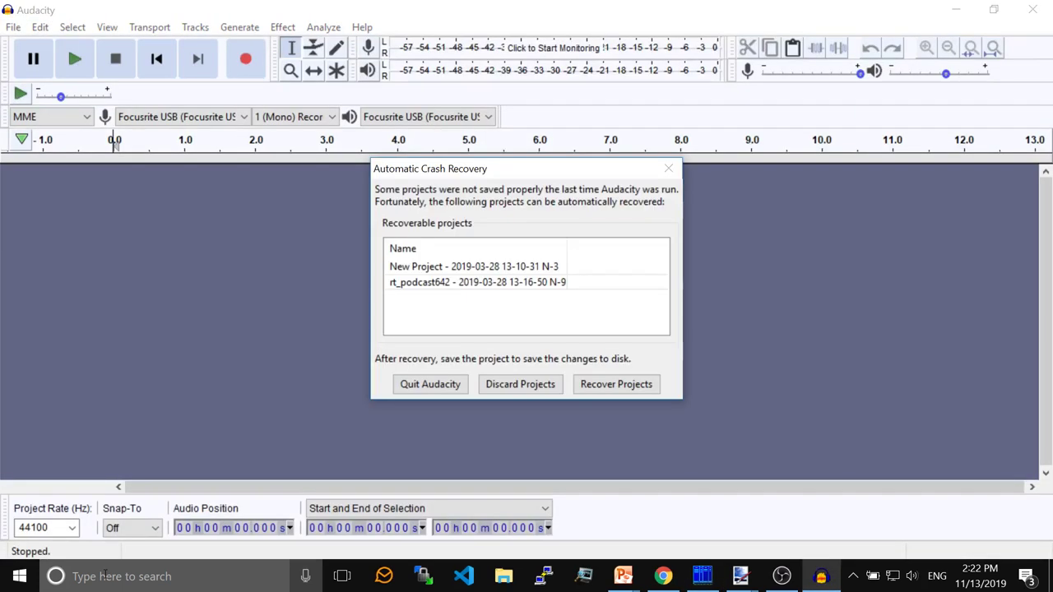
Discard all recoverable projects from the crash recovery prompt, confirming the discard.
click(497, 283)
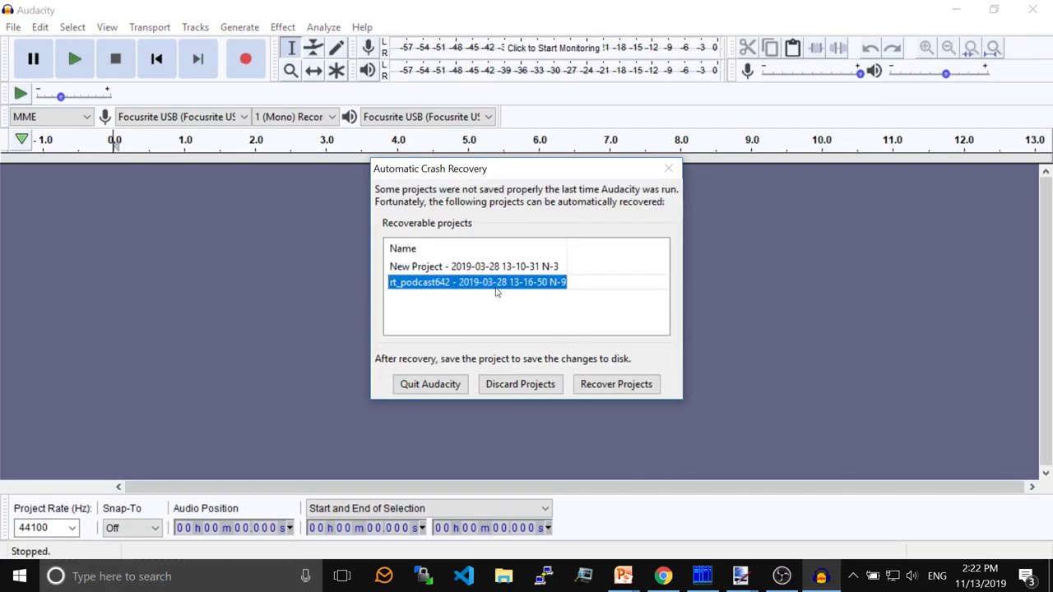
click(550, 387)
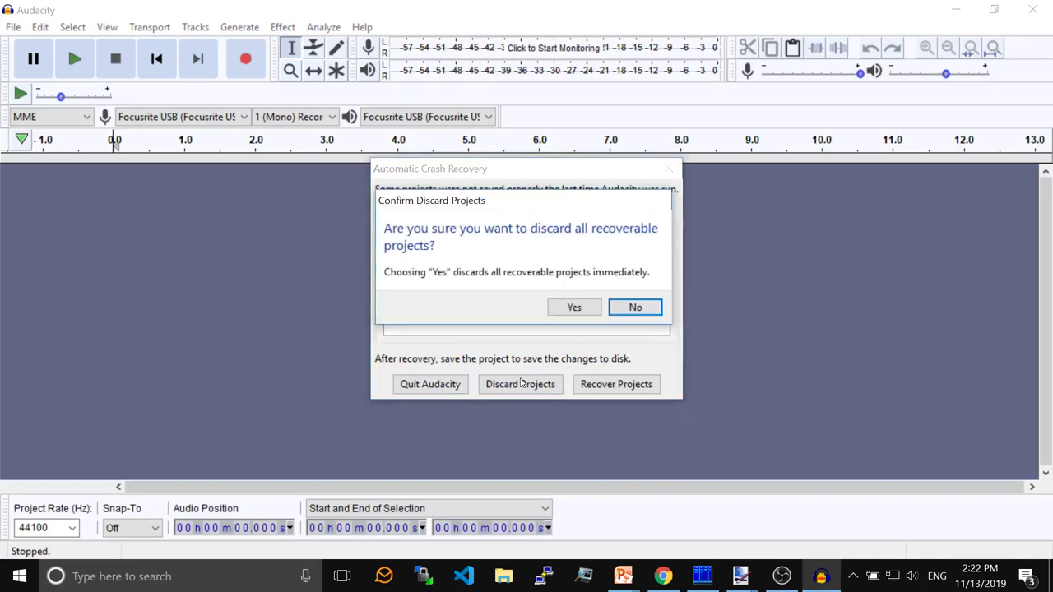
click(578, 309)
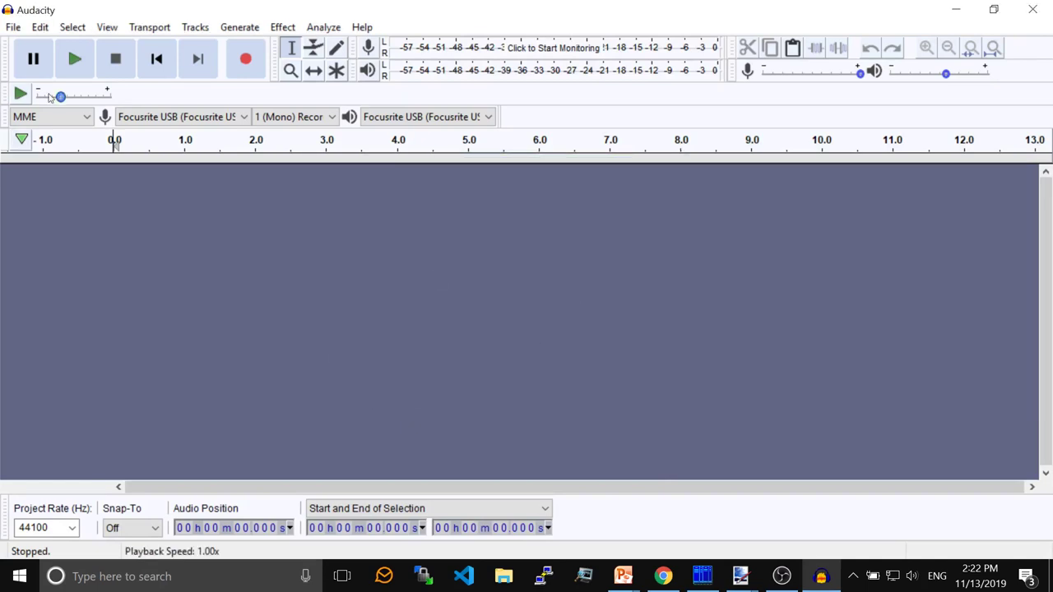
Record a mono voice clip about 8 seconds long and play it back.
click(247, 61)
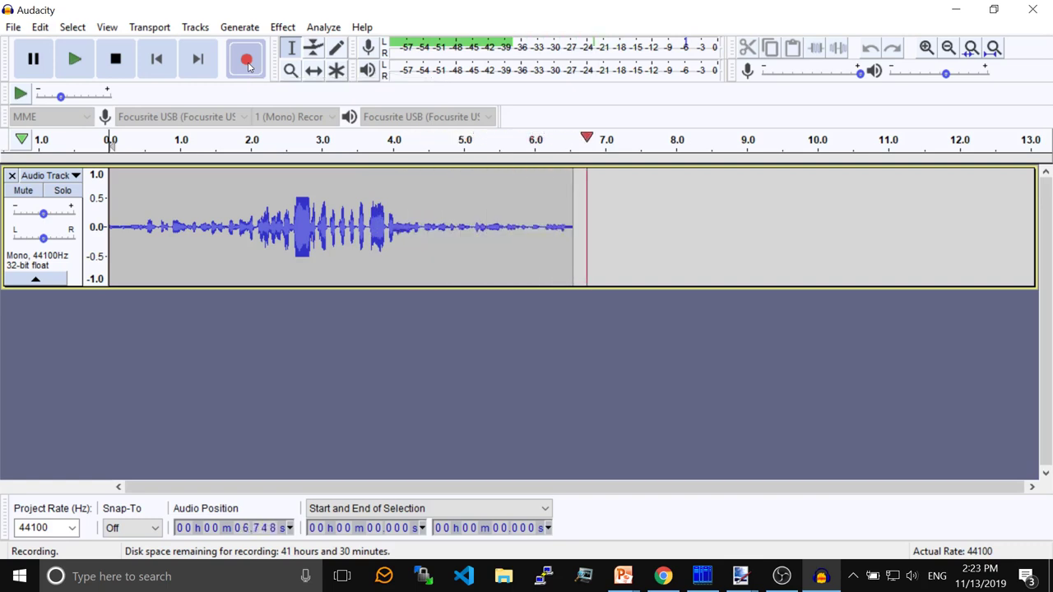
click(127, 68)
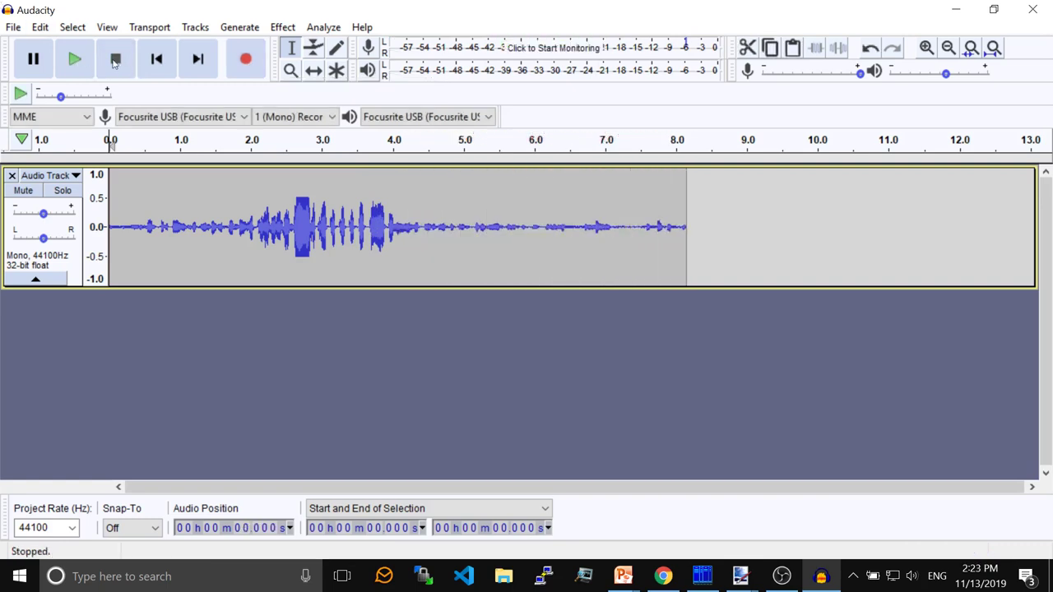
click(75, 59)
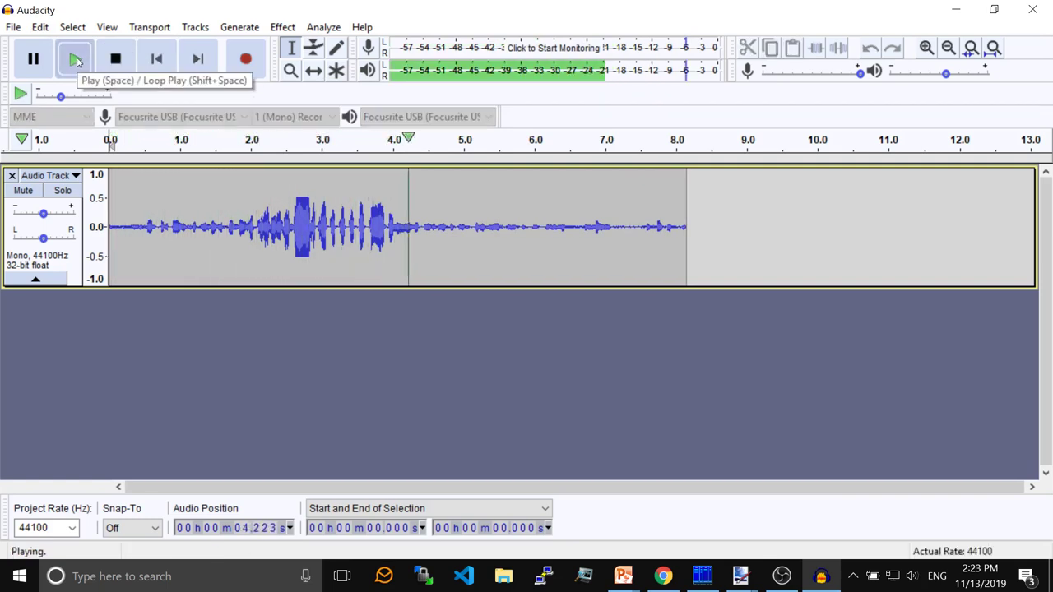
click(119, 58)
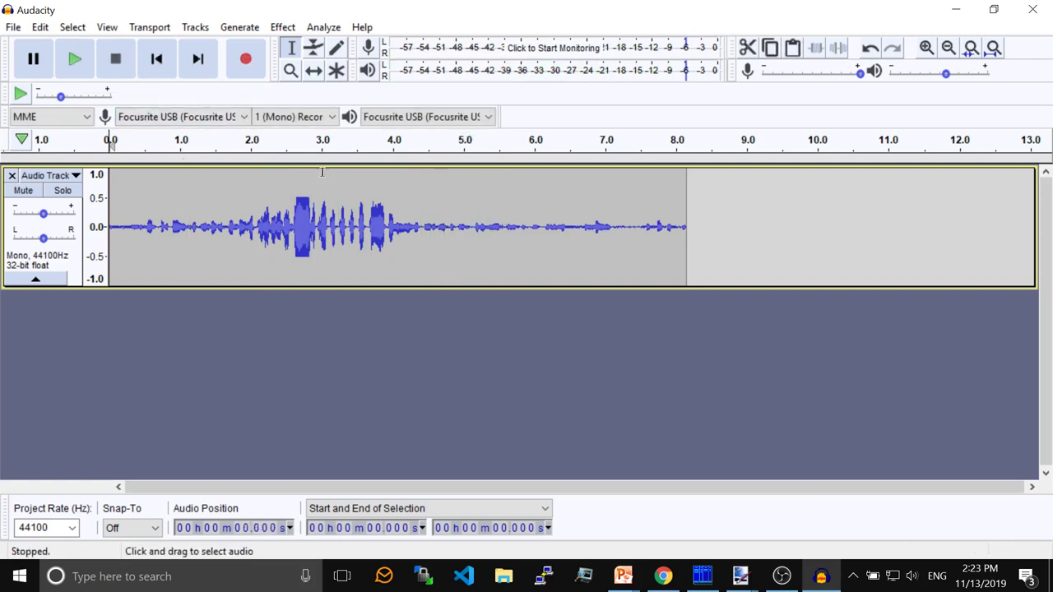
Compress the whole clip with threshold -17 dB, noise floor -30 dB and ratio 6.6:1, and listen to the result.
double_click(376, 186)
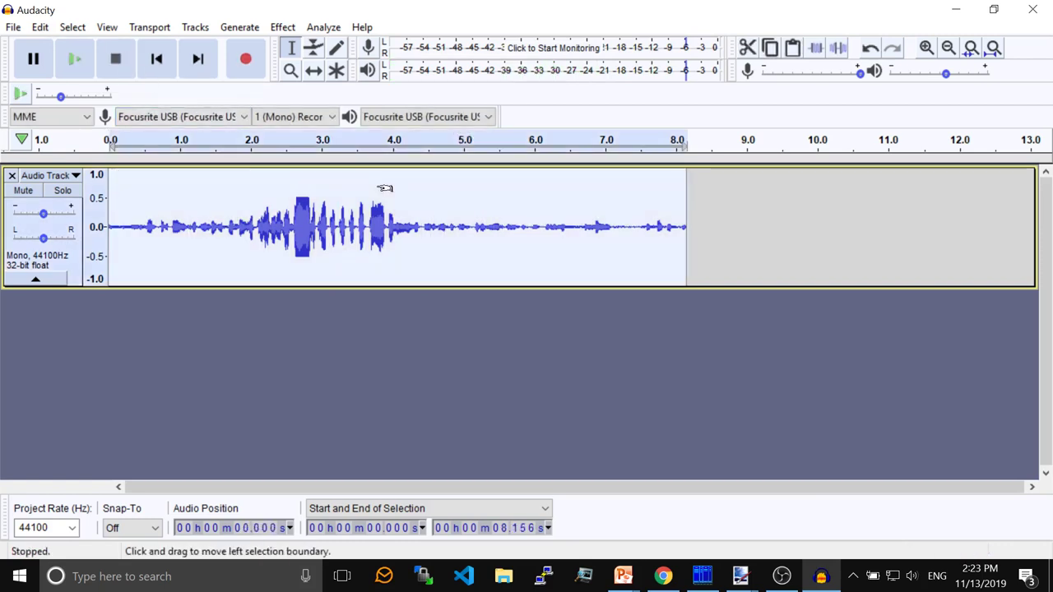
click(273, 28)
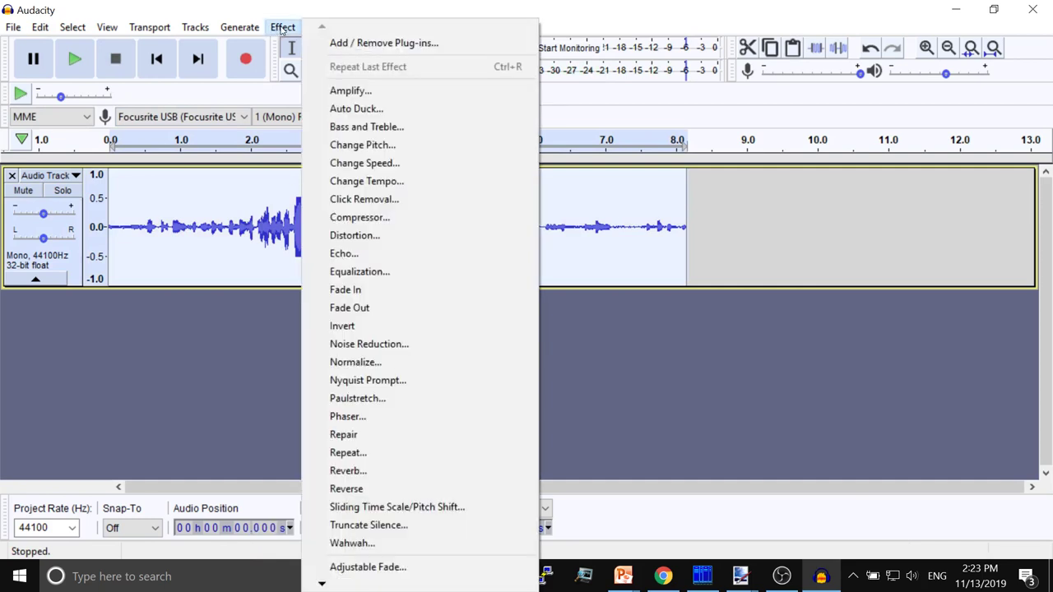
click(395, 220)
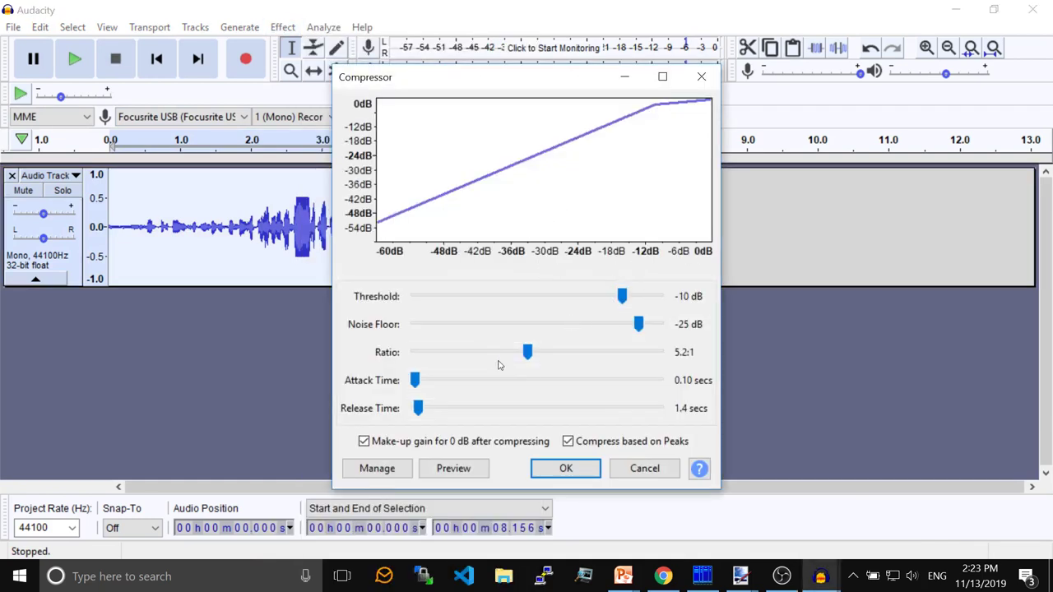
drag(530, 353, 566, 357)
drag(623, 297, 594, 296)
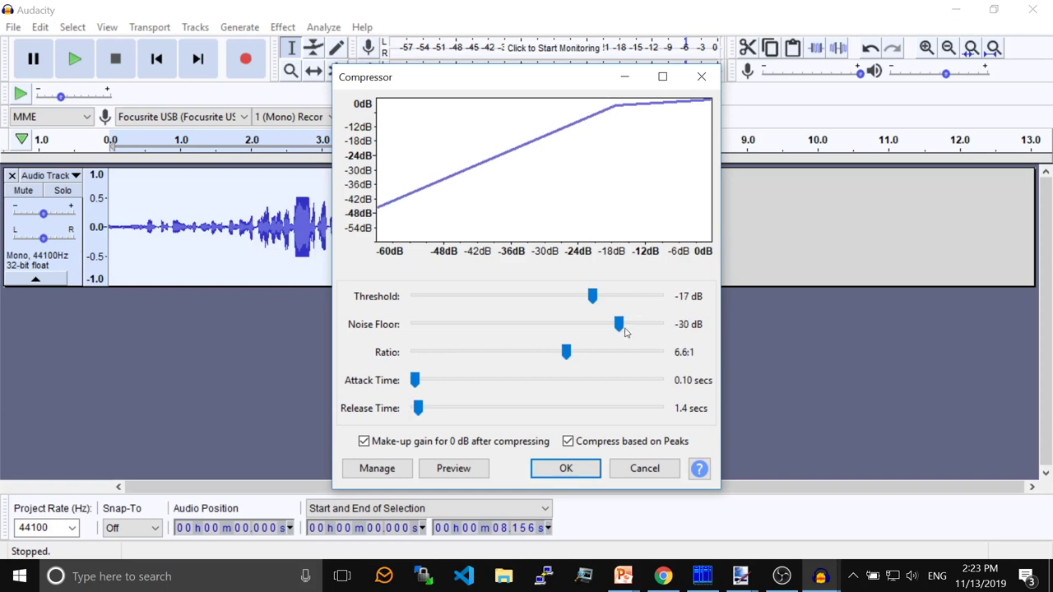
click(566, 469)
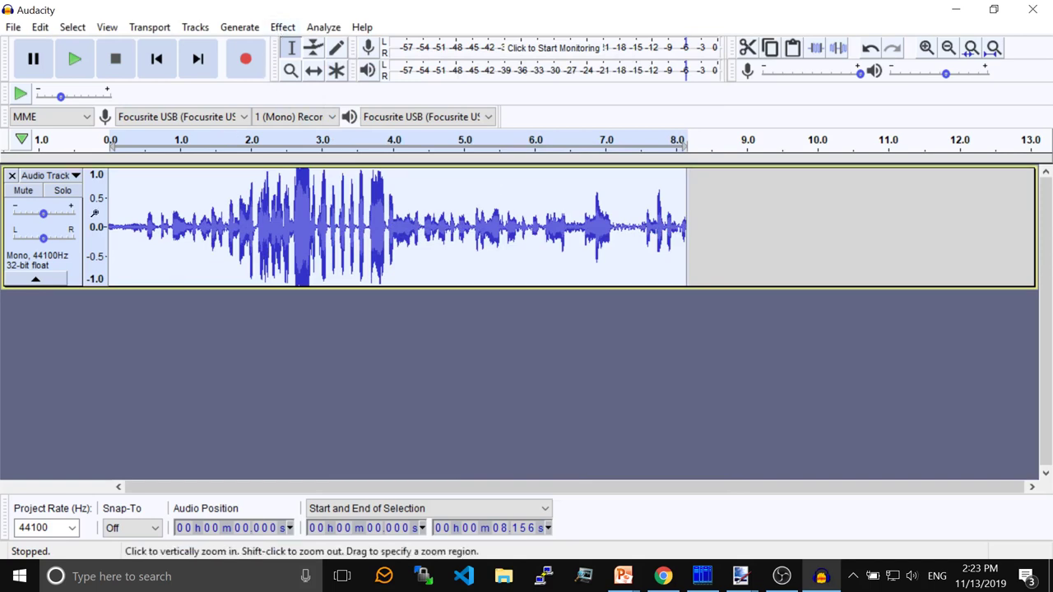
click(80, 66)
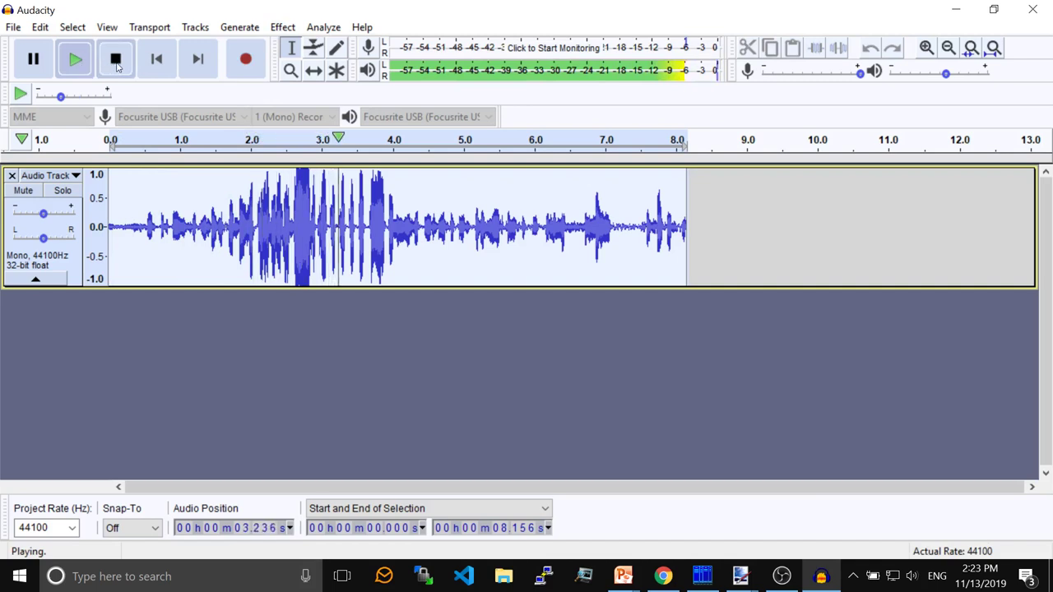
click(116, 61)
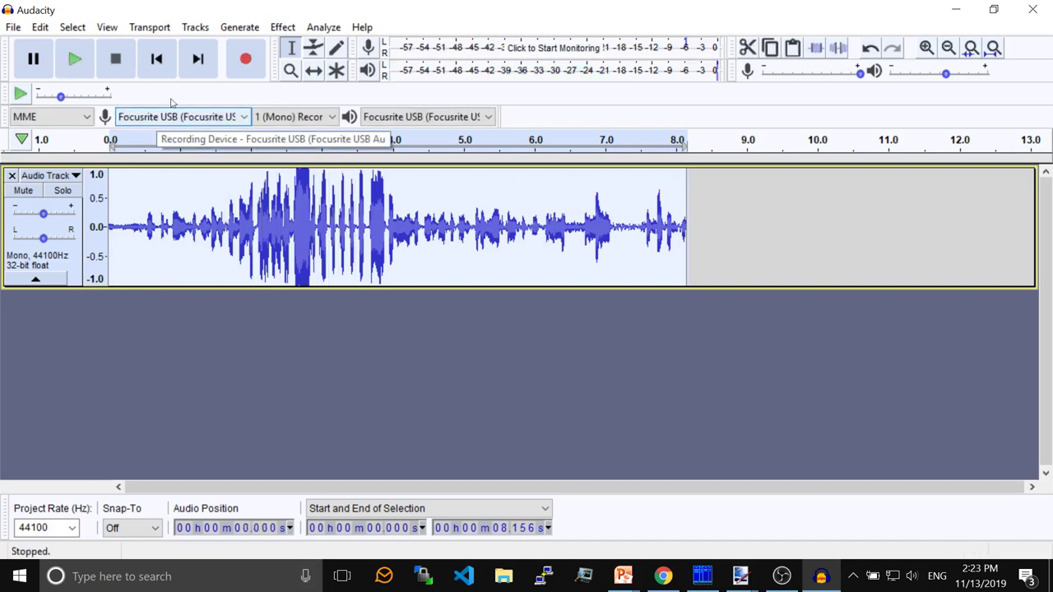
Apply the Reverb effect to the selected clip with its existing settings and play back the result.
click(247, 28)
mouse_move(274, 30)
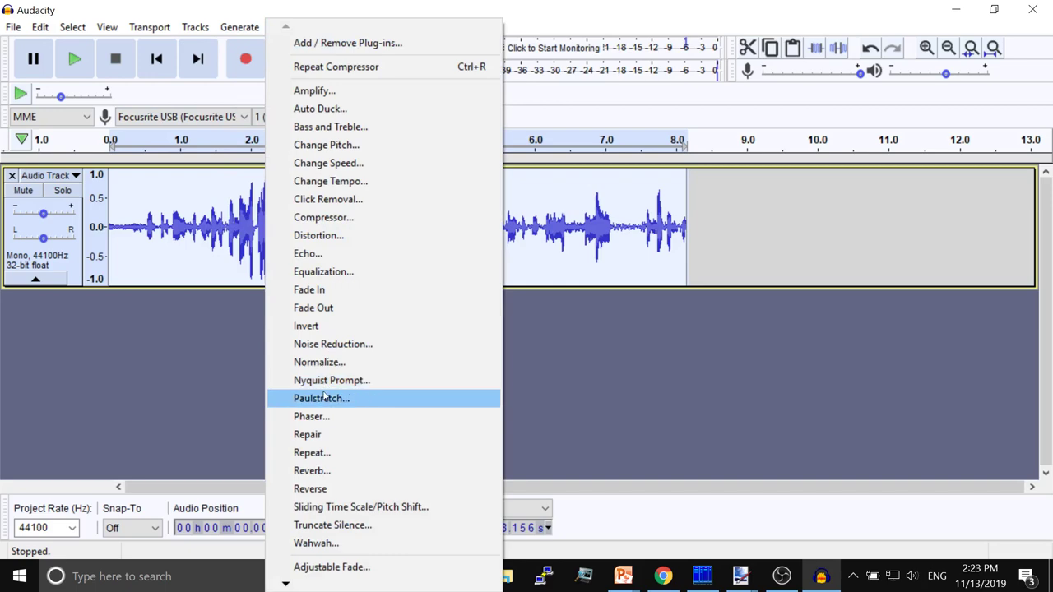
click(312, 470)
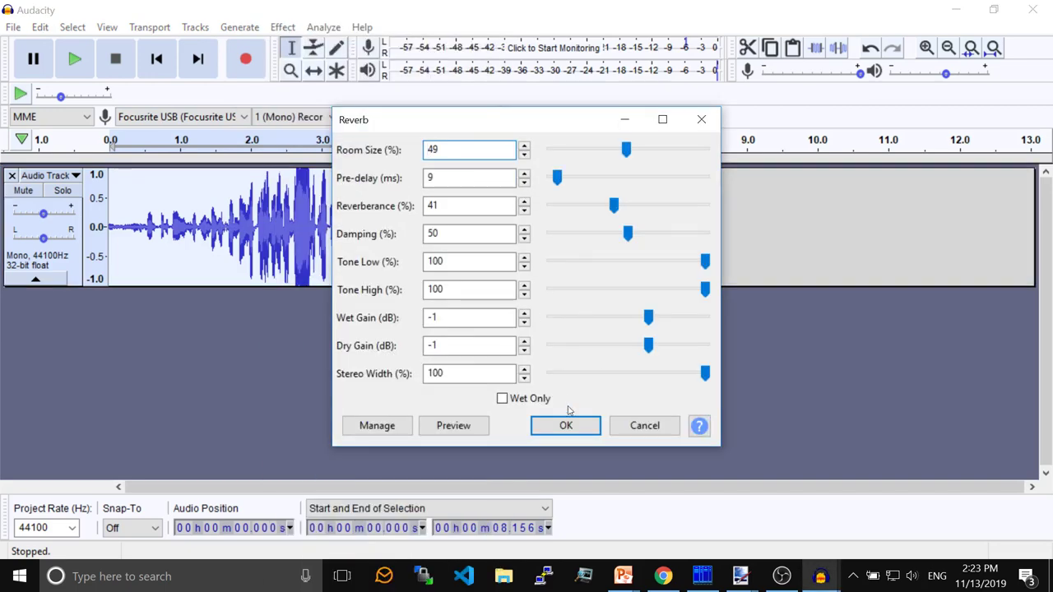
click(566, 423)
click(74, 60)
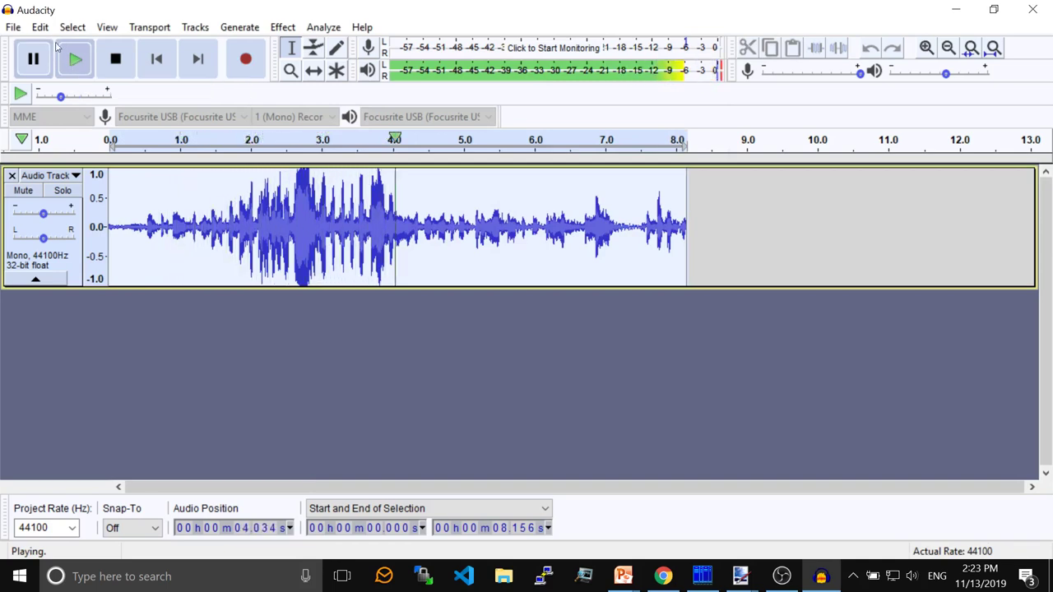
click(115, 58)
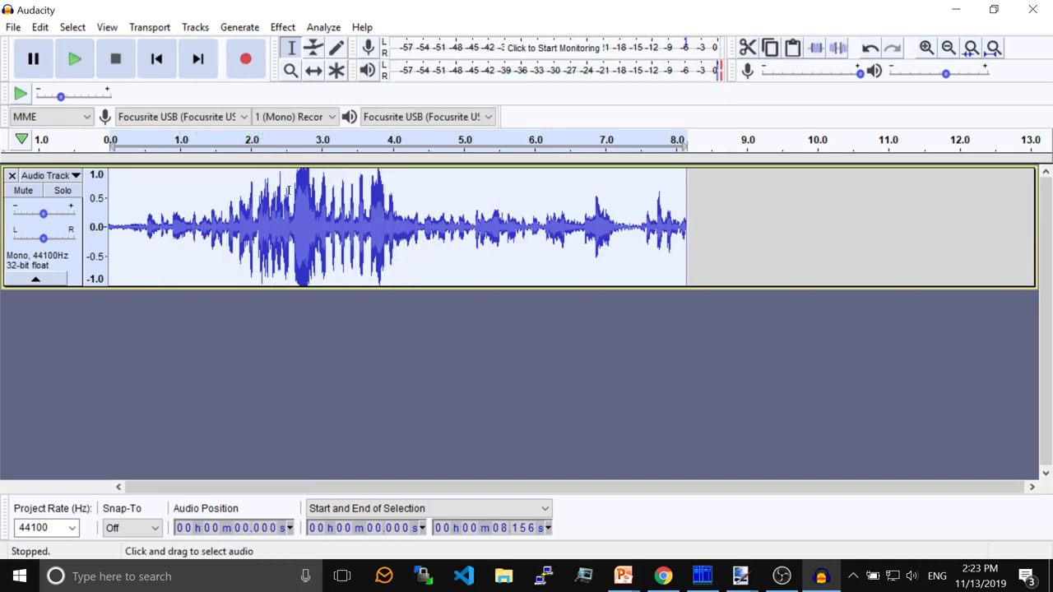
Undo the reverb and compression, and select the whole clip again.
key(ctrl+z)
key(ctrl+z)
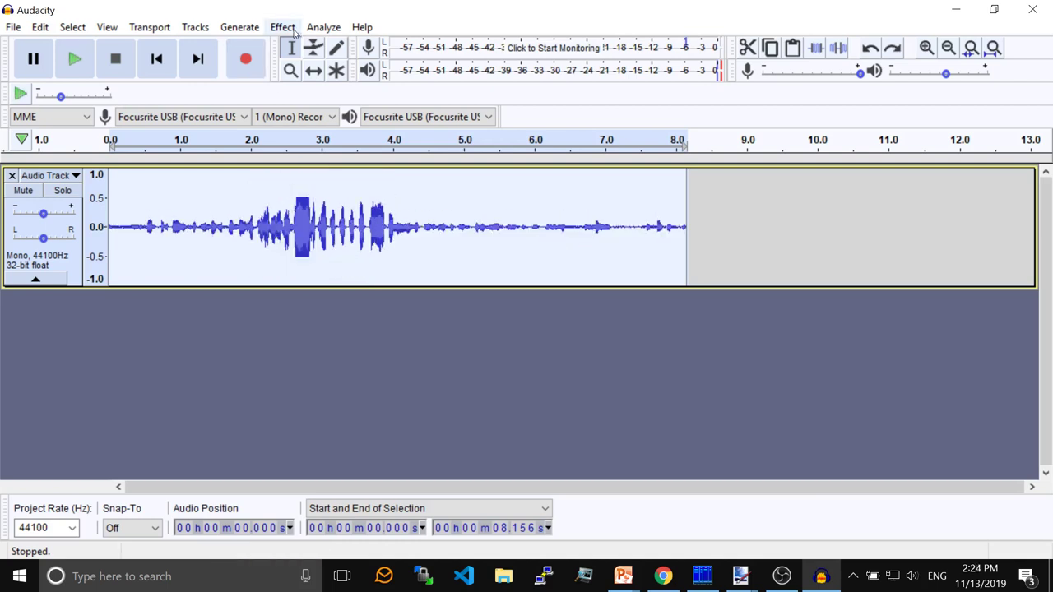
click(205, 188)
double_click(204, 188)
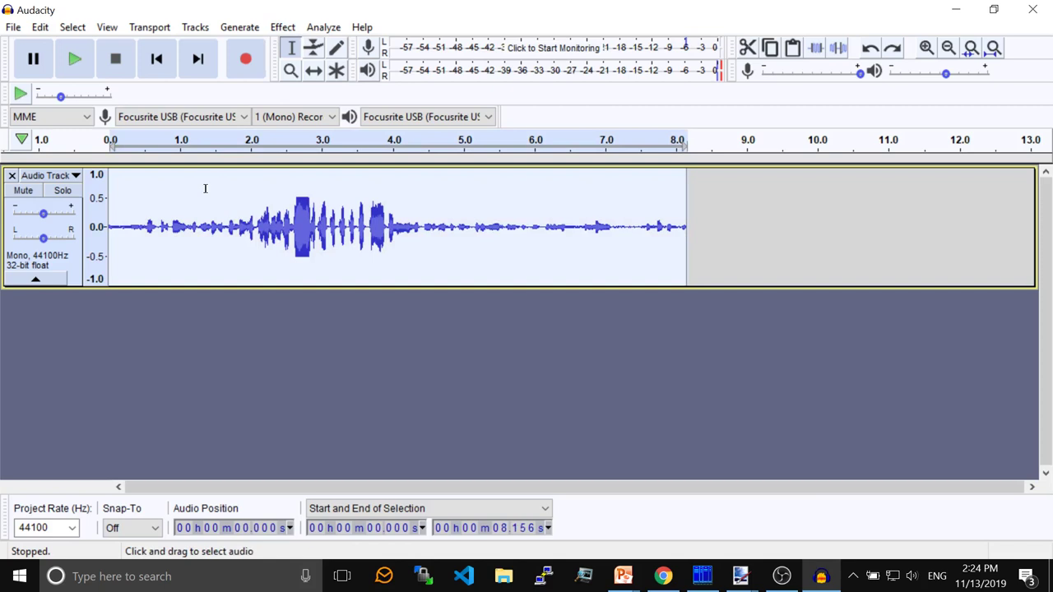
Examine the settings of the Distortion and Noise Reduction effects, closing each without applying it.
click(283, 27)
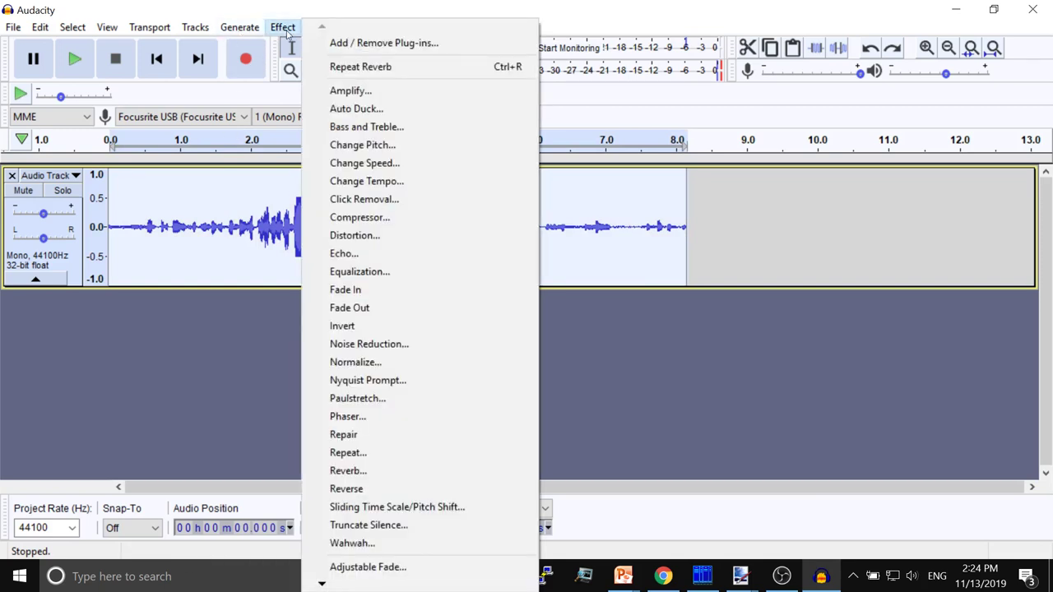
click(362, 237)
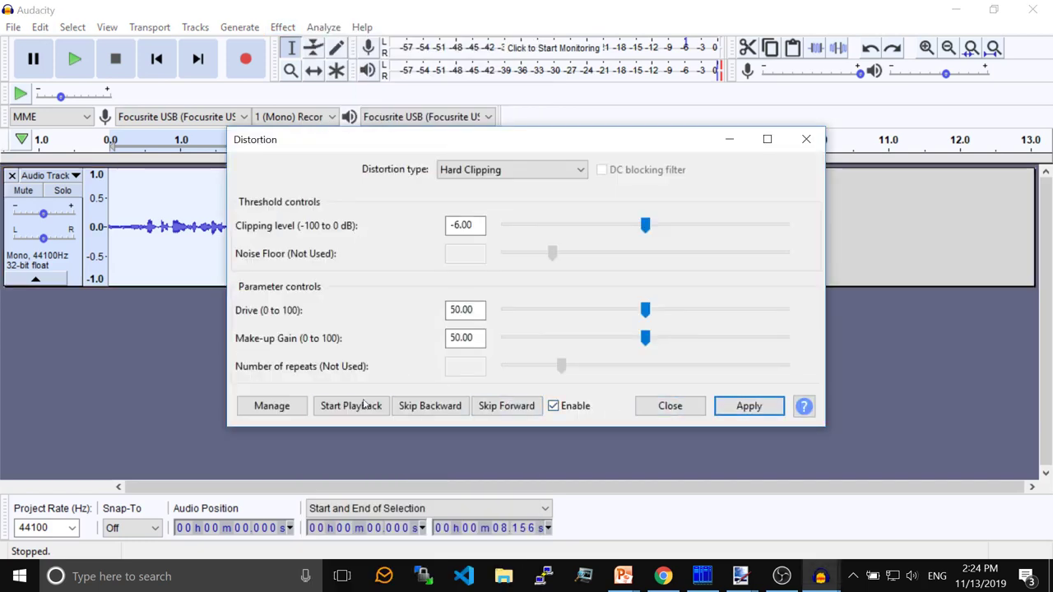
click(669, 405)
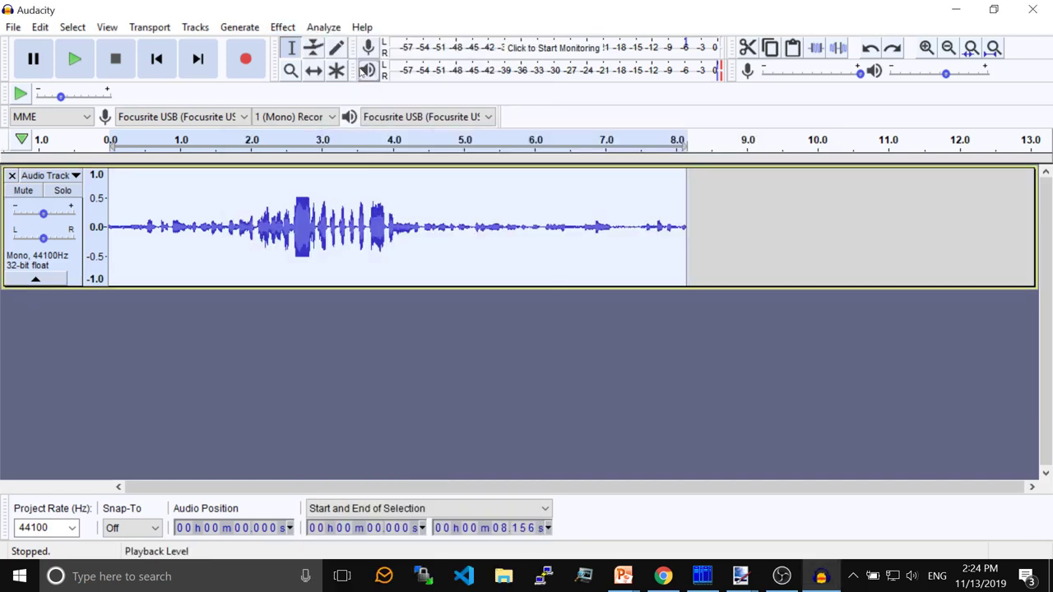
click(284, 27)
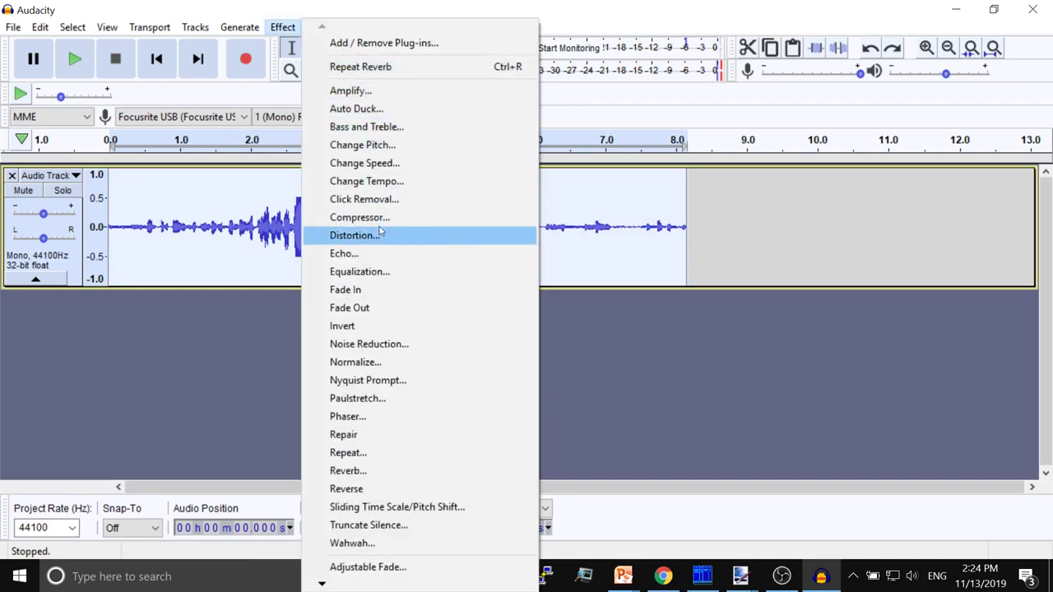
click(366, 344)
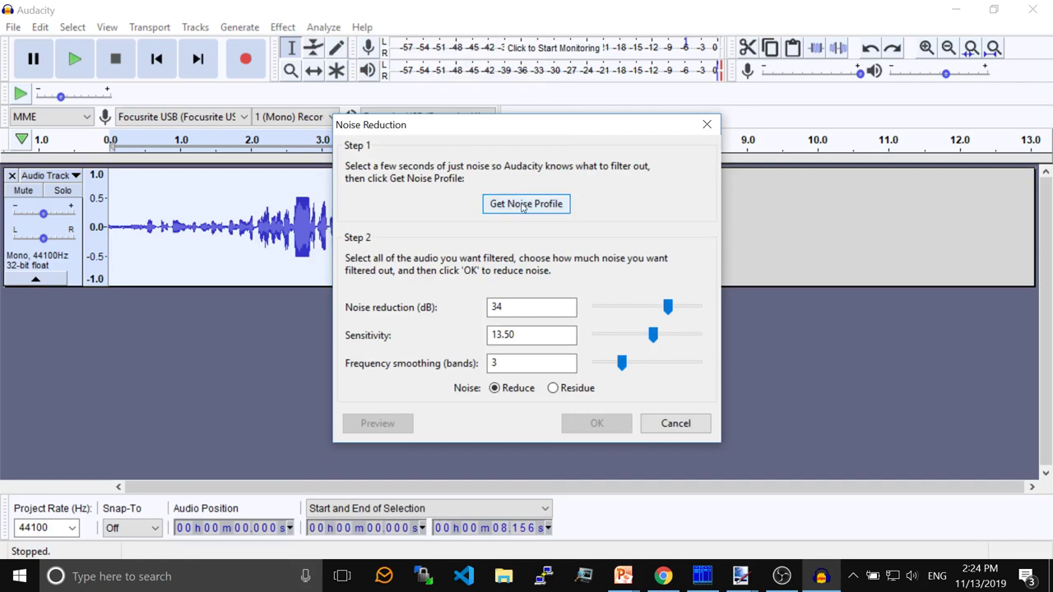
click(683, 423)
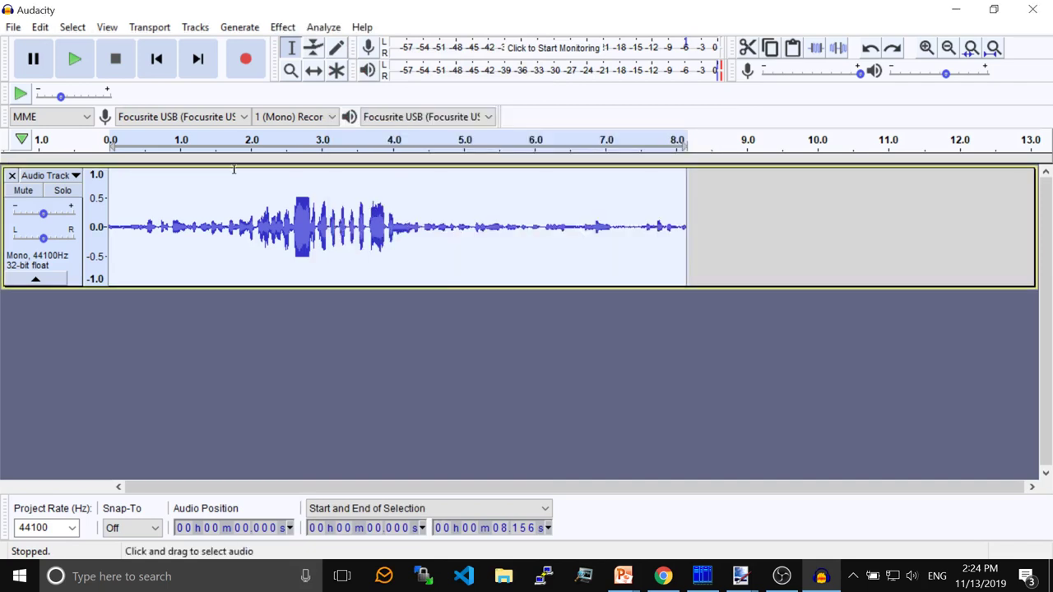
Delete the existing audio track and record a new mono clip about 7 seconds long.
click(12, 175)
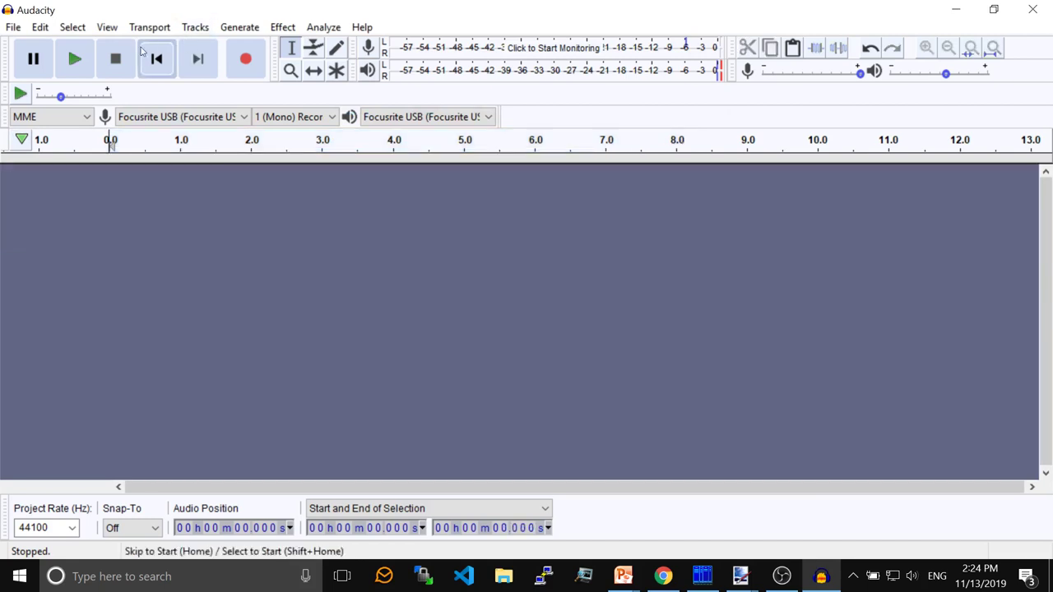
click(246, 59)
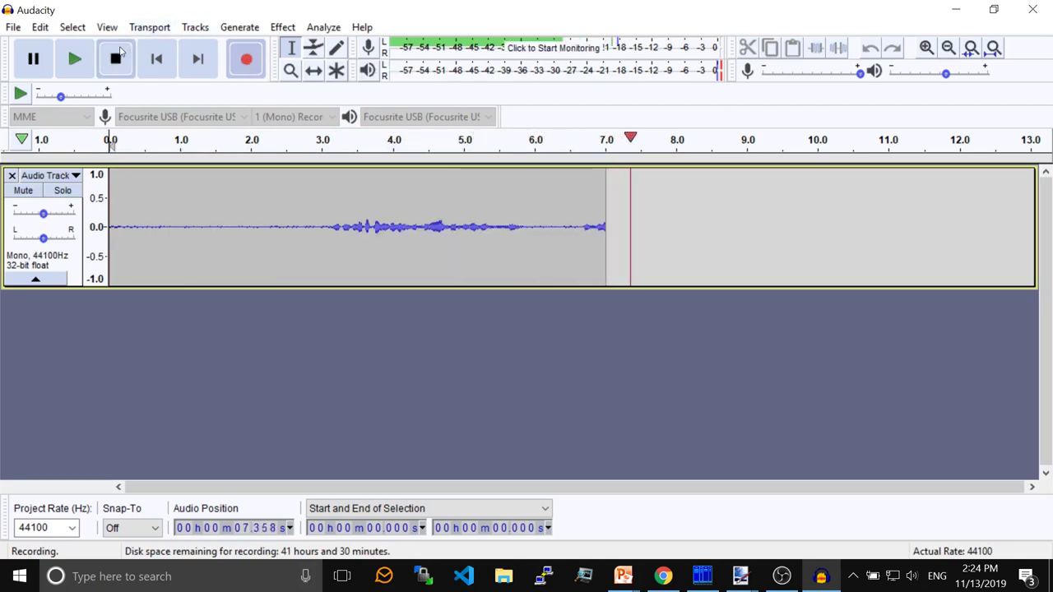
key(space)
Enlarge the new audio track to about twice its height.
scroll(271, 237, up, 7)
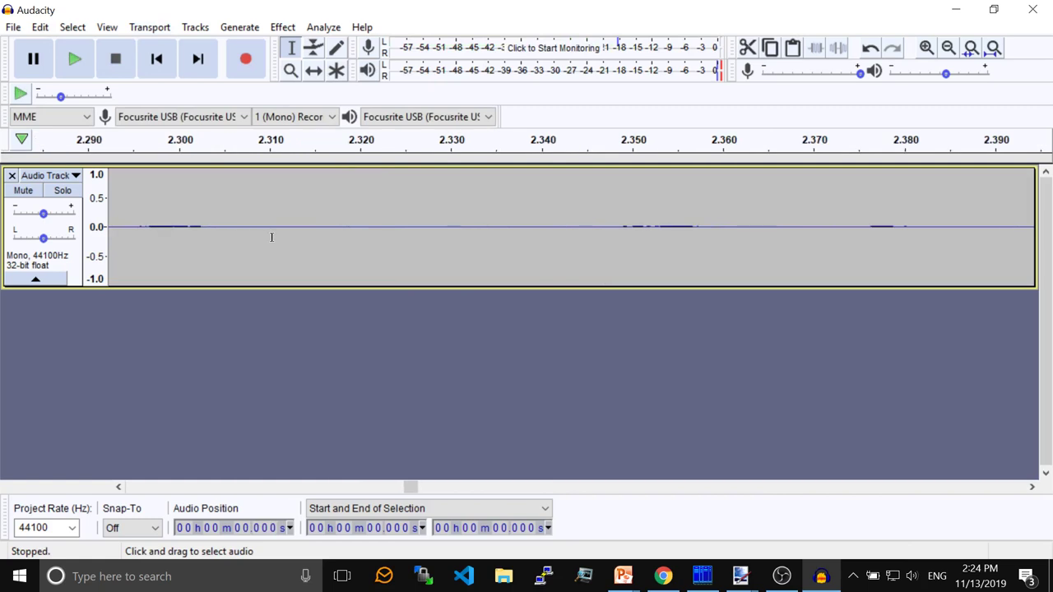
scroll(272, 237, down, 8)
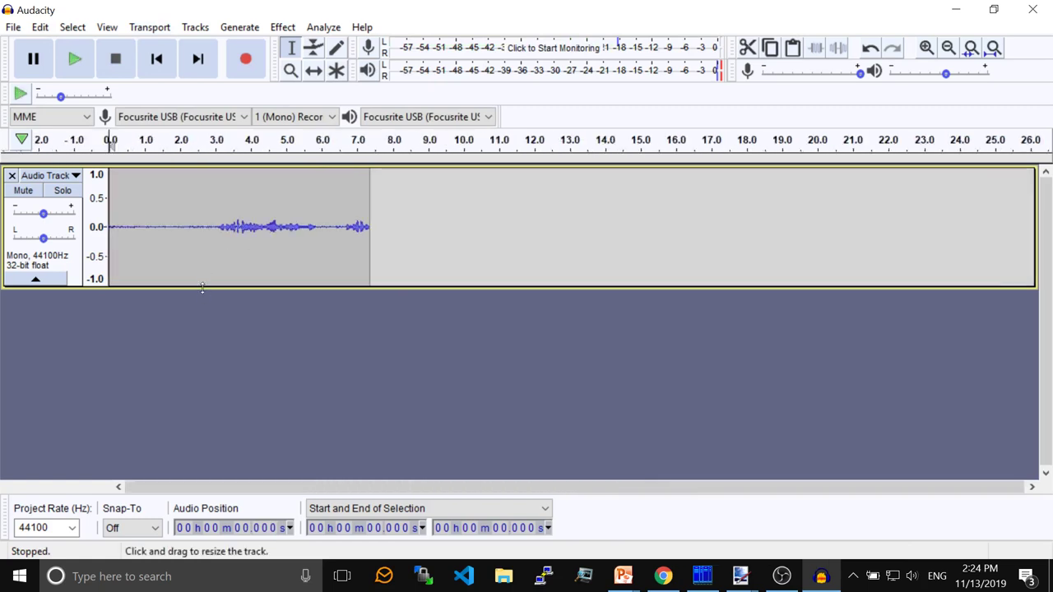
drag(204, 288, 204, 407)
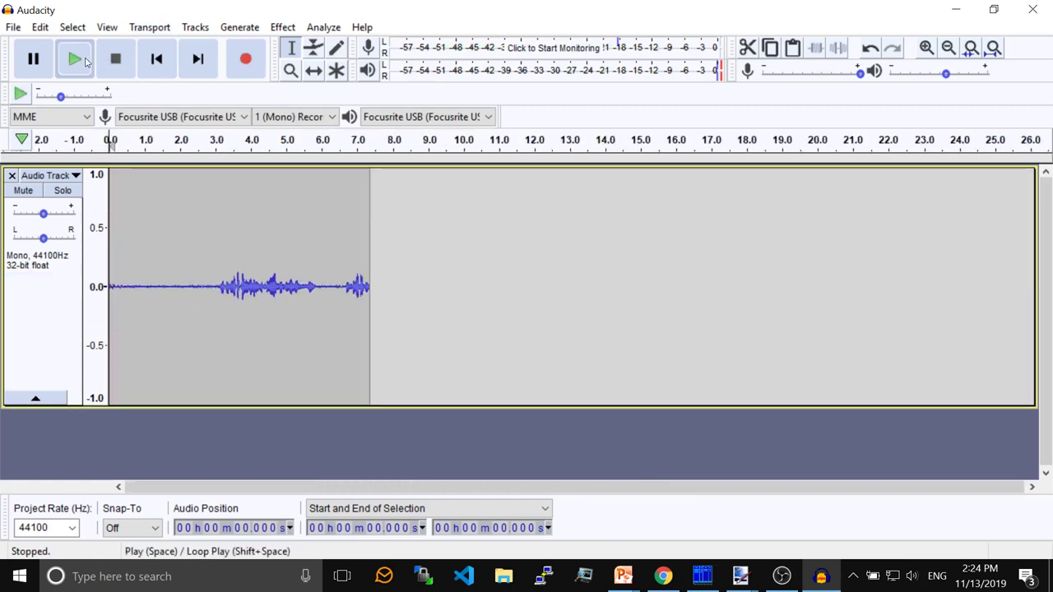
Raise the playback volume to maximum while playing the new recording, and replay it from about 1.4 seconds.
click(77, 58)
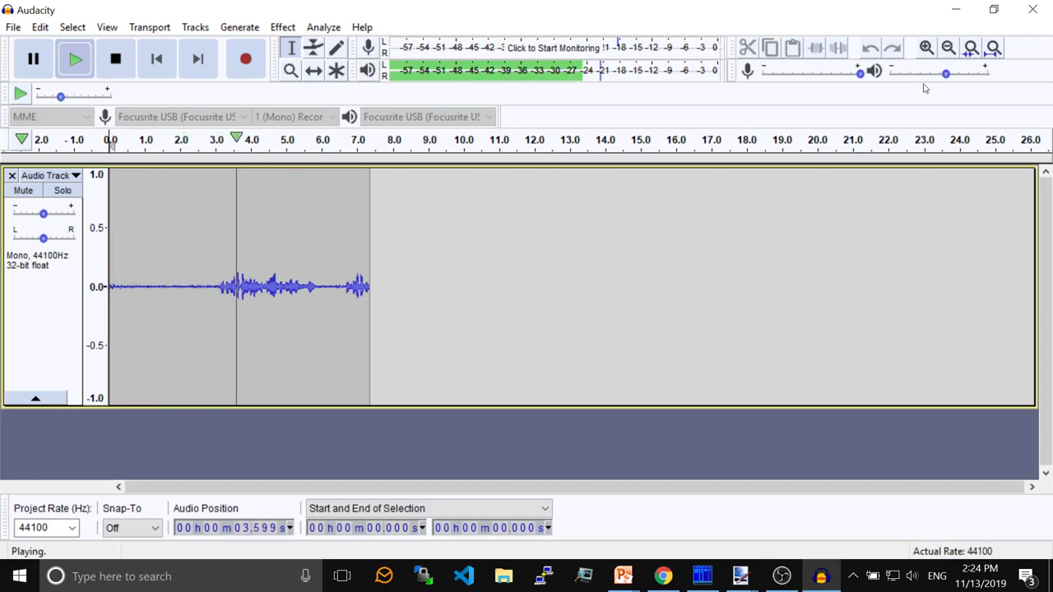
drag(945, 74, 989, 73)
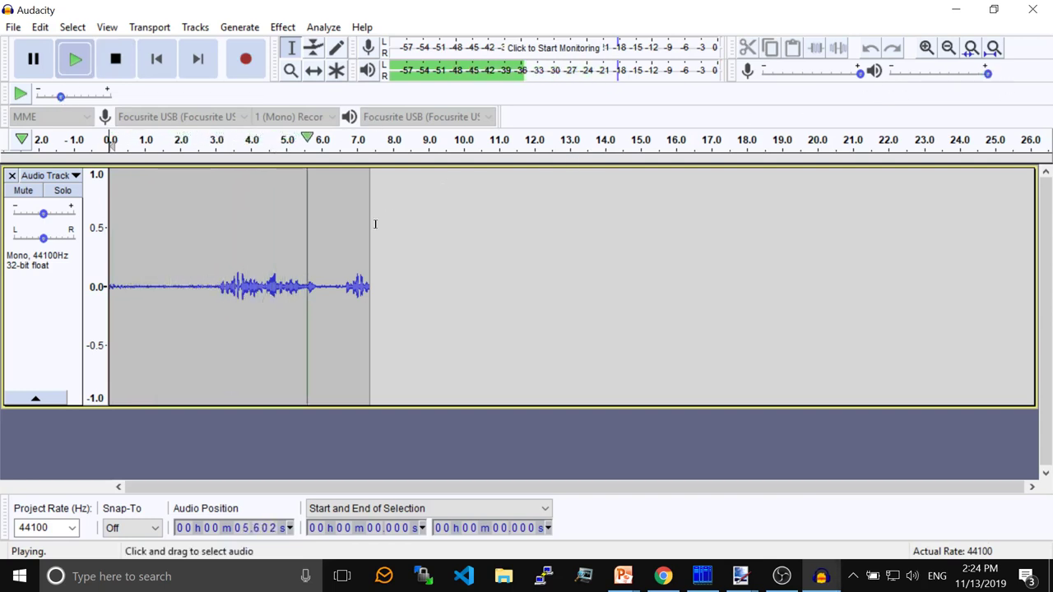
click(159, 249)
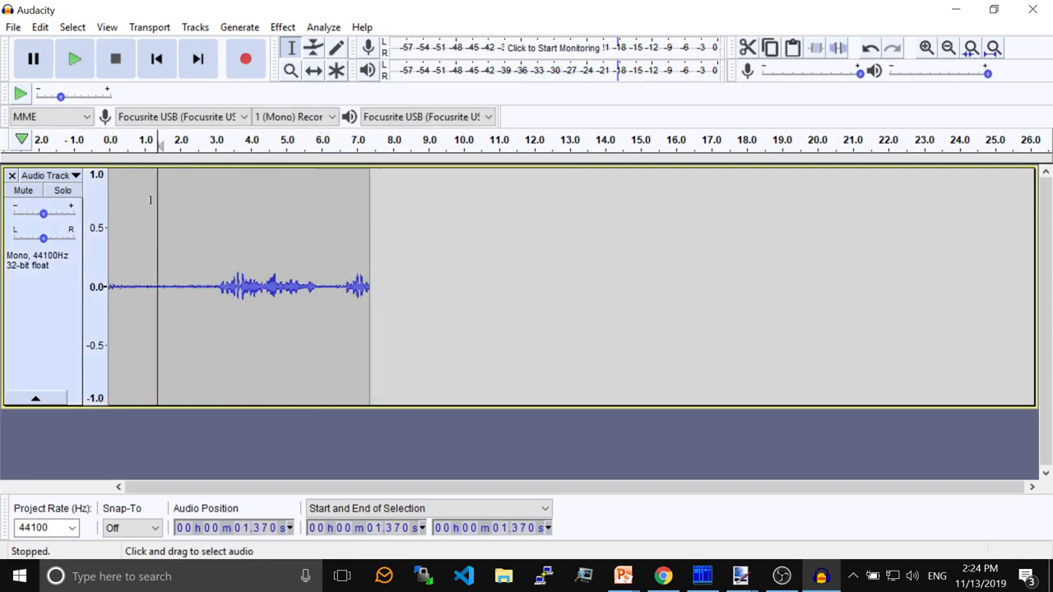
click(76, 60)
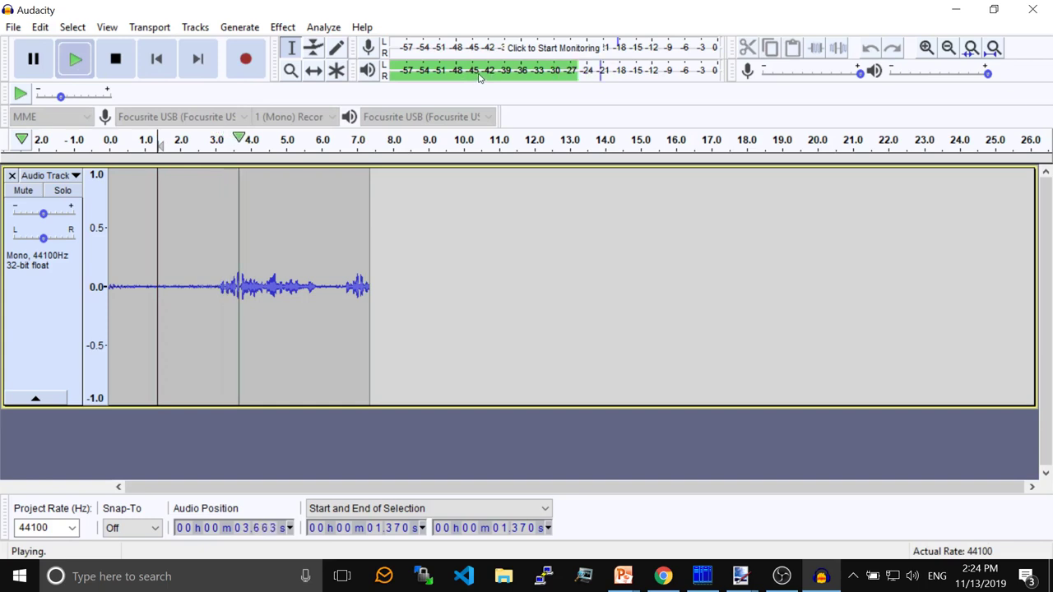
Stop playback and capture a noise profile from the silent stretch between about 0.72 and 2.35 seconds.
click(118, 59)
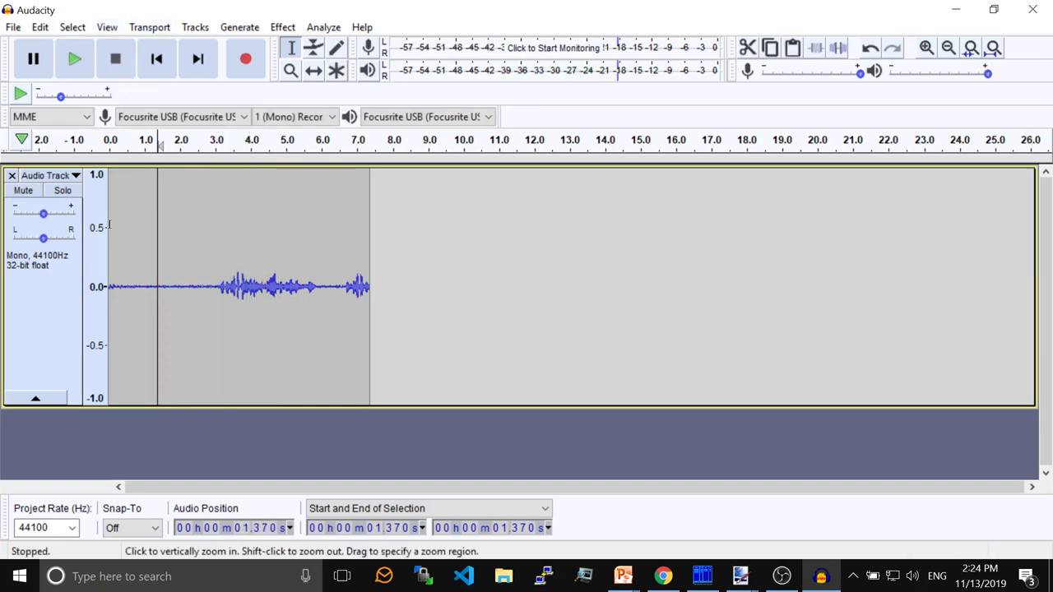
drag(135, 218, 189, 221)
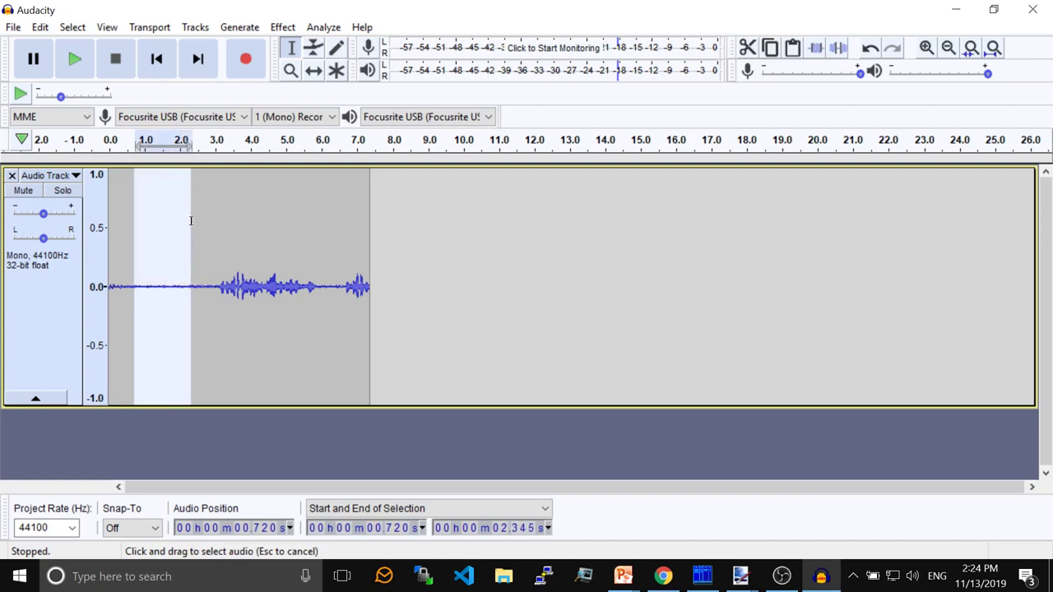
click(283, 28)
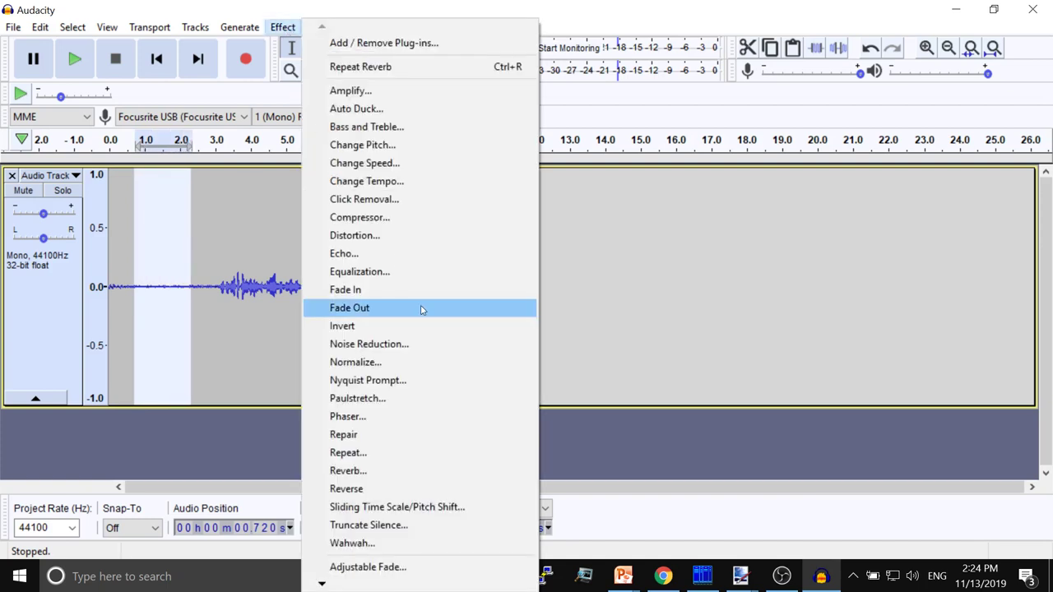
click(393, 346)
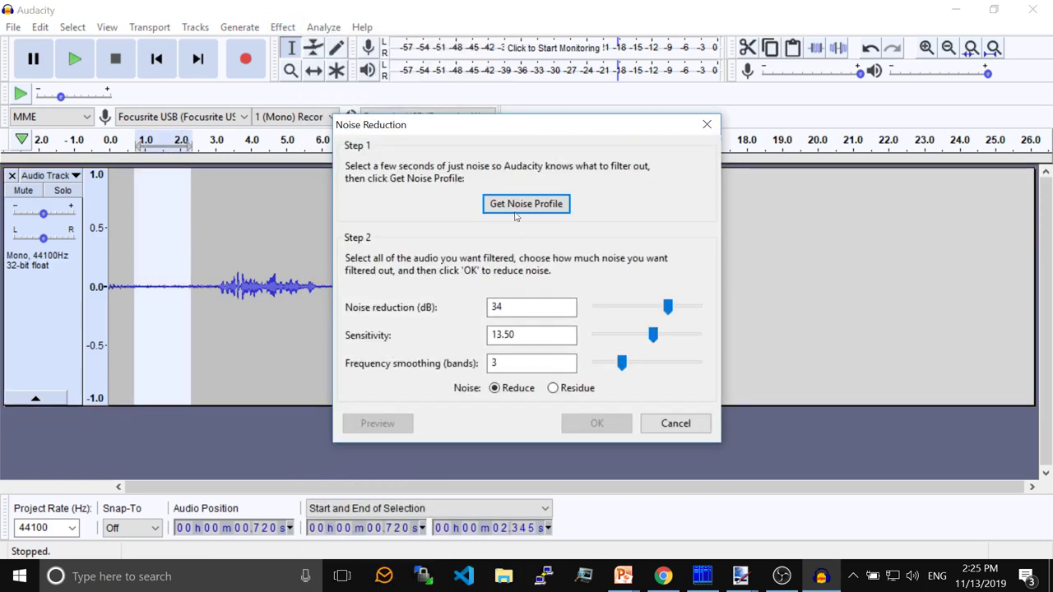
click(539, 205)
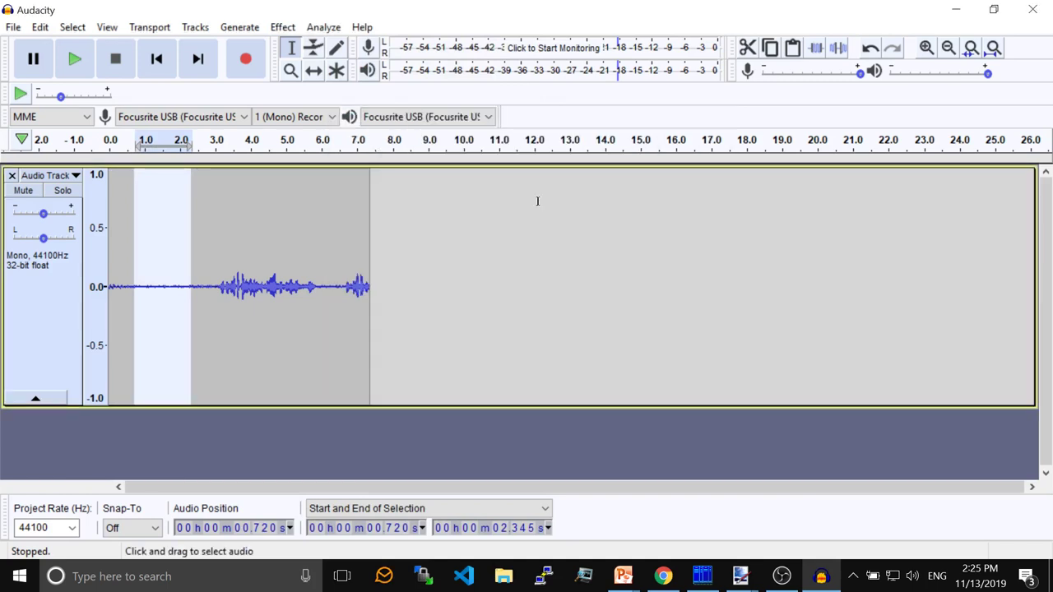
Apply Noise Reduction to the whole track with 34 dB, sensitivity 13.50 and 3 smoothing bands, and play the result from about 1.6 seconds.
click(269, 199)
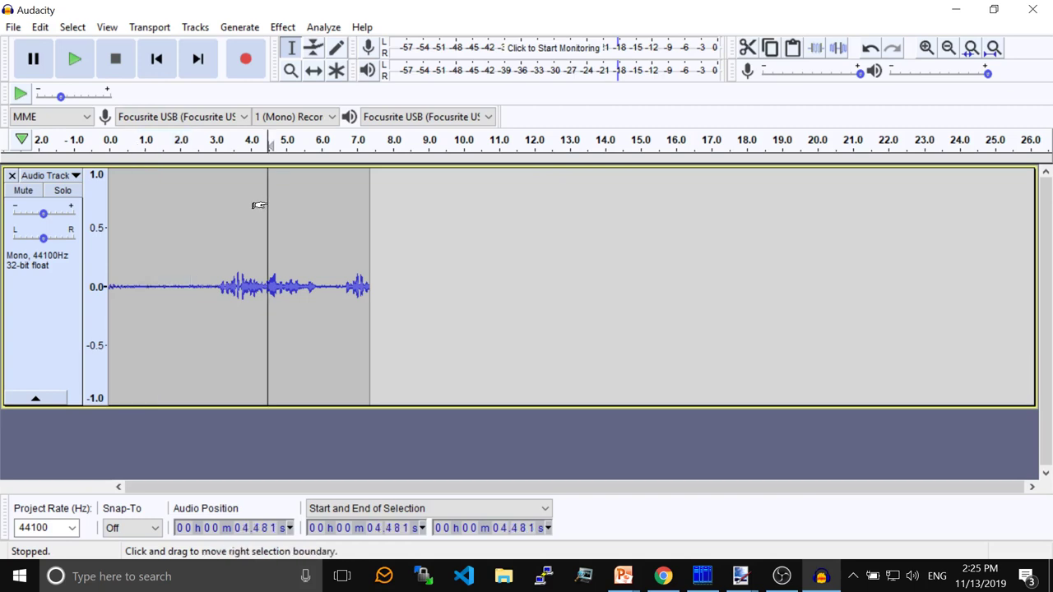
key(ctrl+a)
click(284, 27)
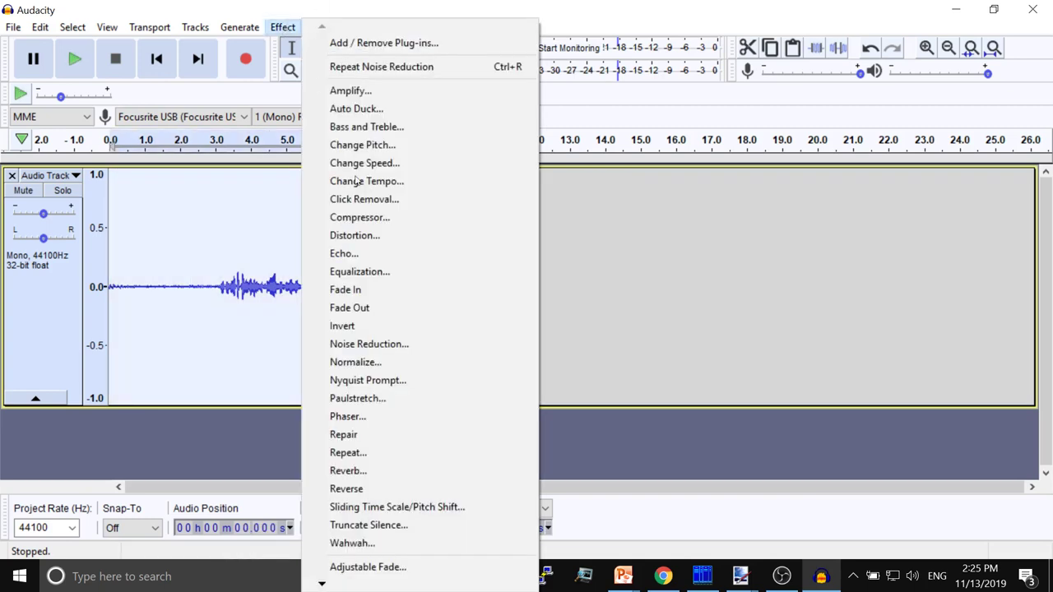
click(374, 344)
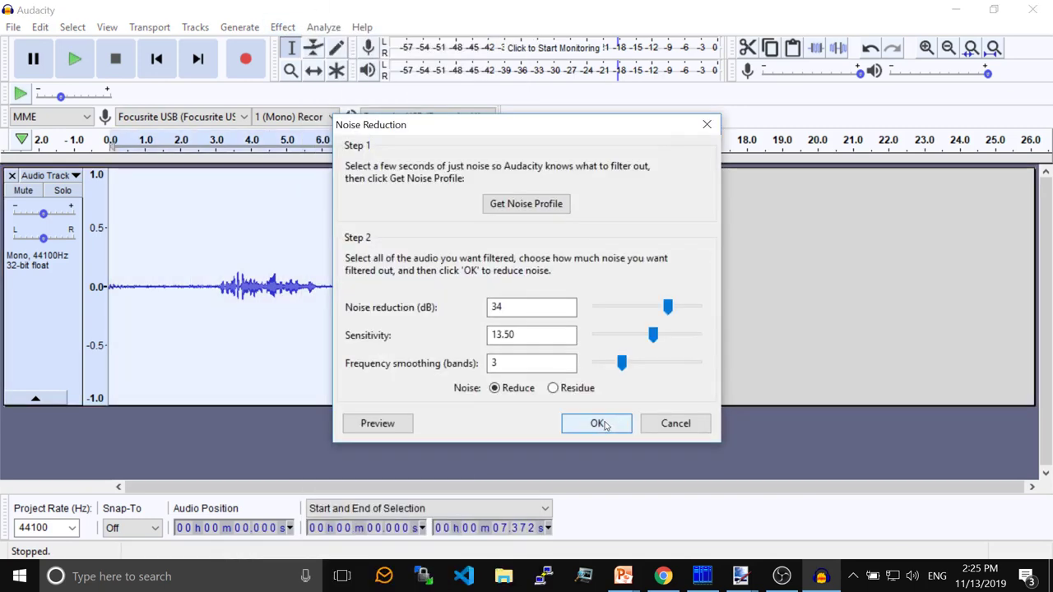
click(599, 424)
click(167, 286)
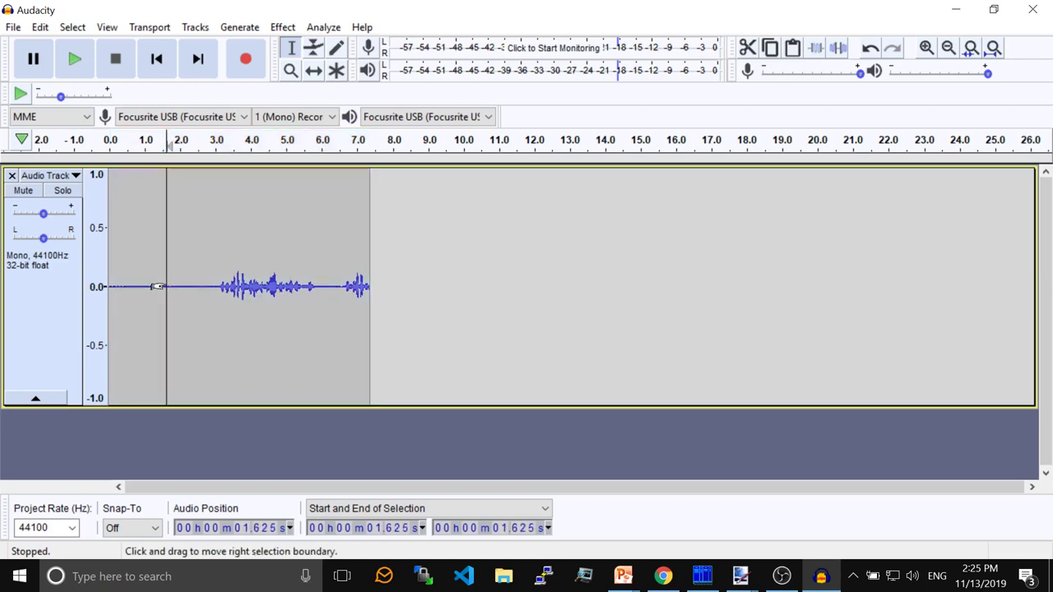
click(78, 60)
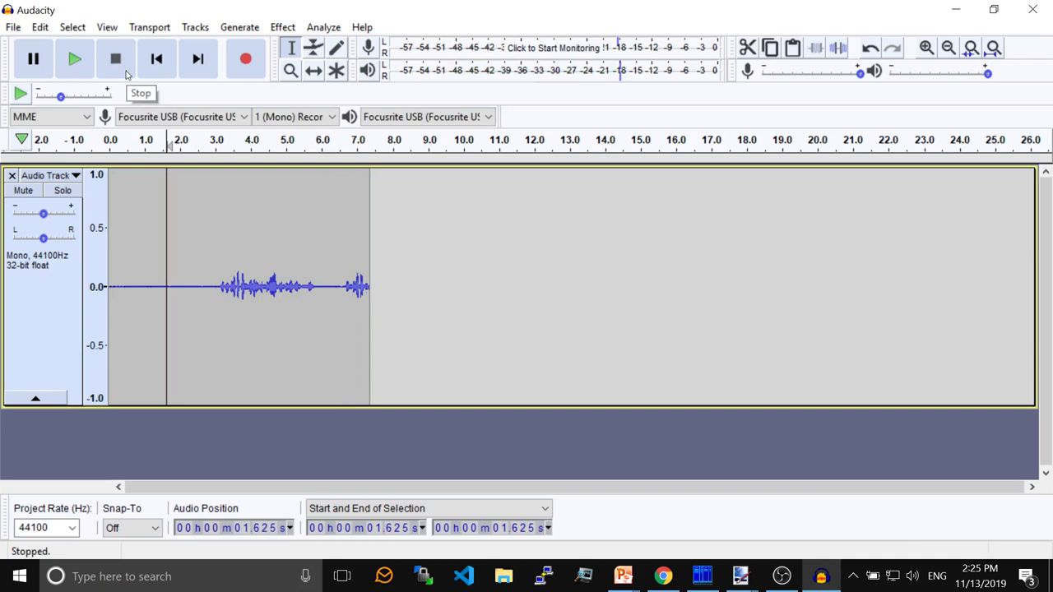
Close Audacity without saving the project, stopping the clean-up of temporary files.
click(1033, 9)
click(570, 286)
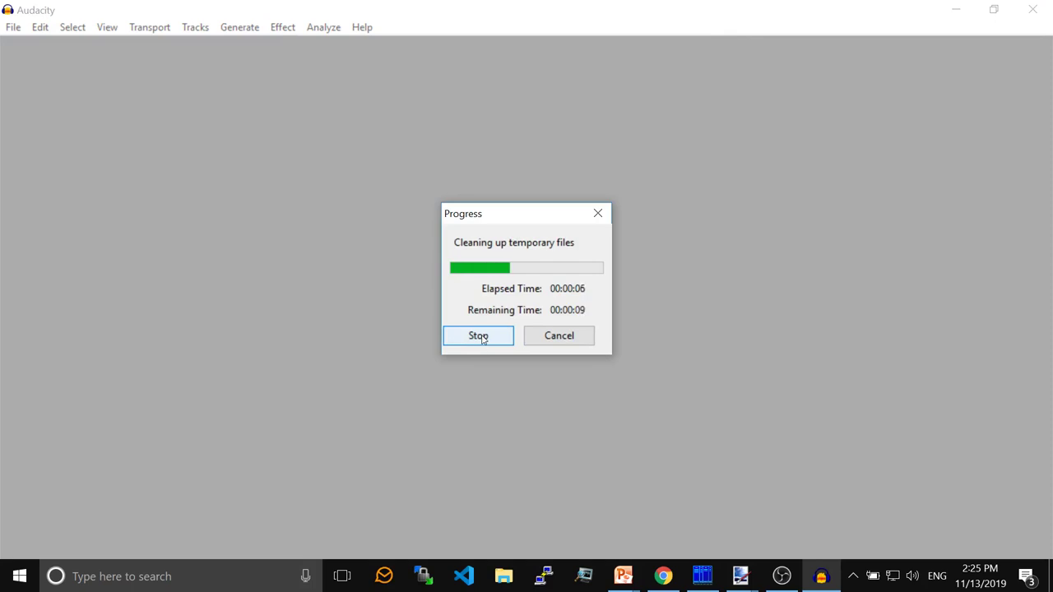
click(483, 338)
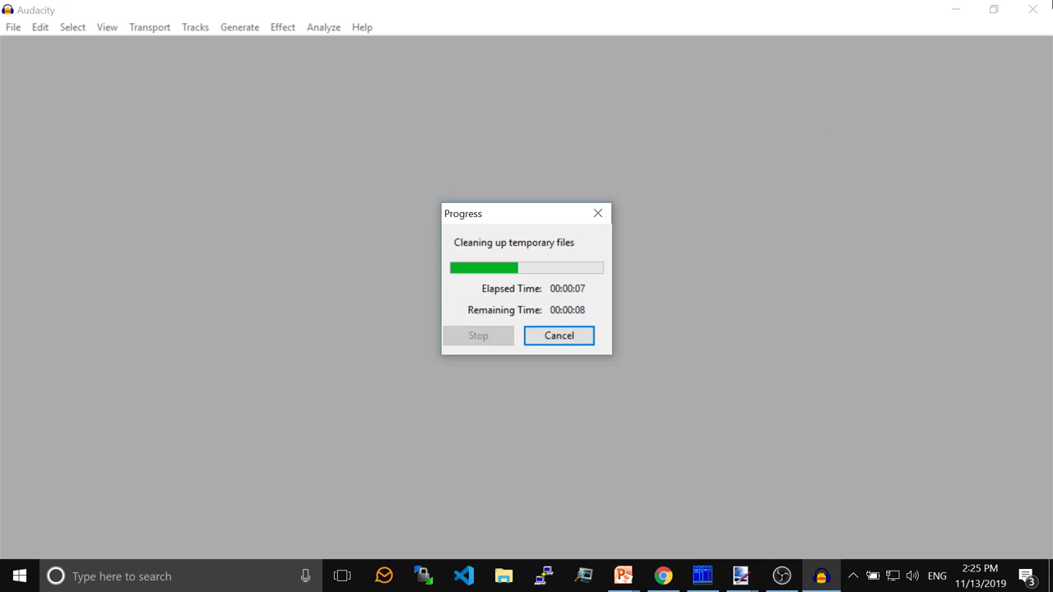
click(781, 575)
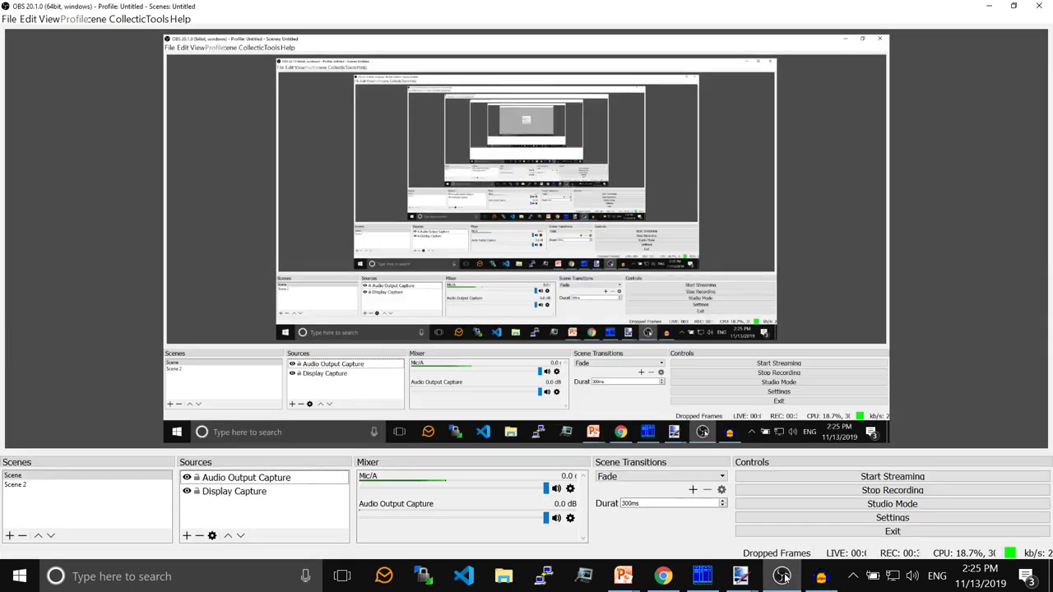
click(781, 576)
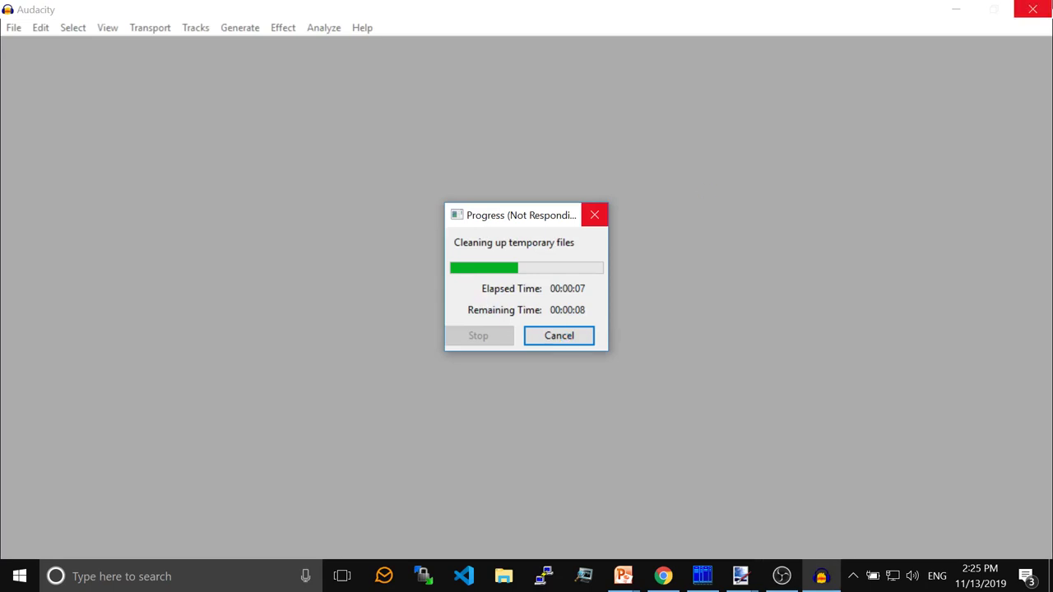
click(958, 8)
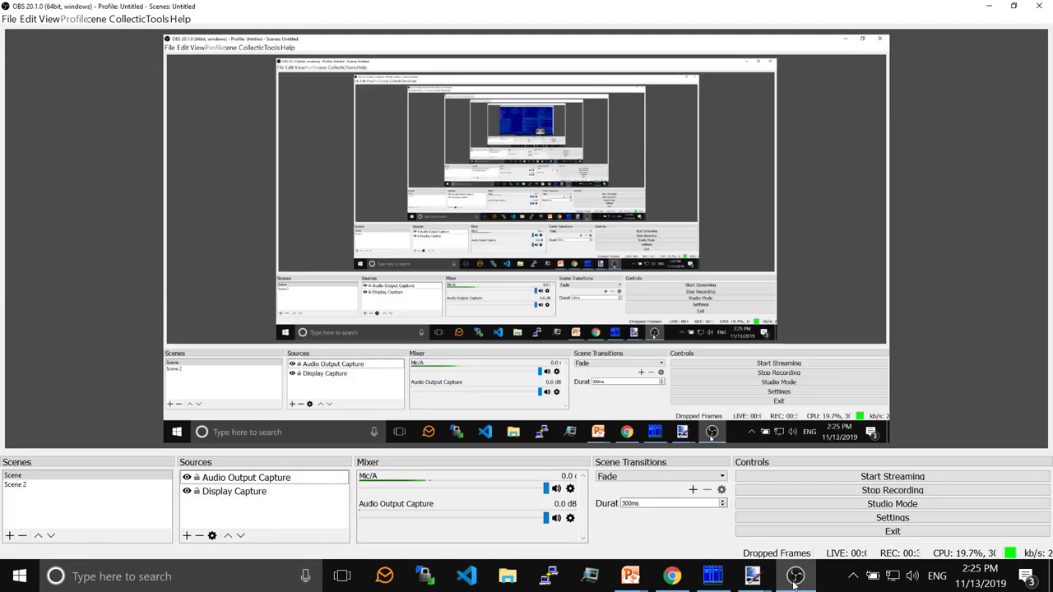
Leave the PowerPoint slide show at slide 45 and switch to OBS.
click(794, 576)
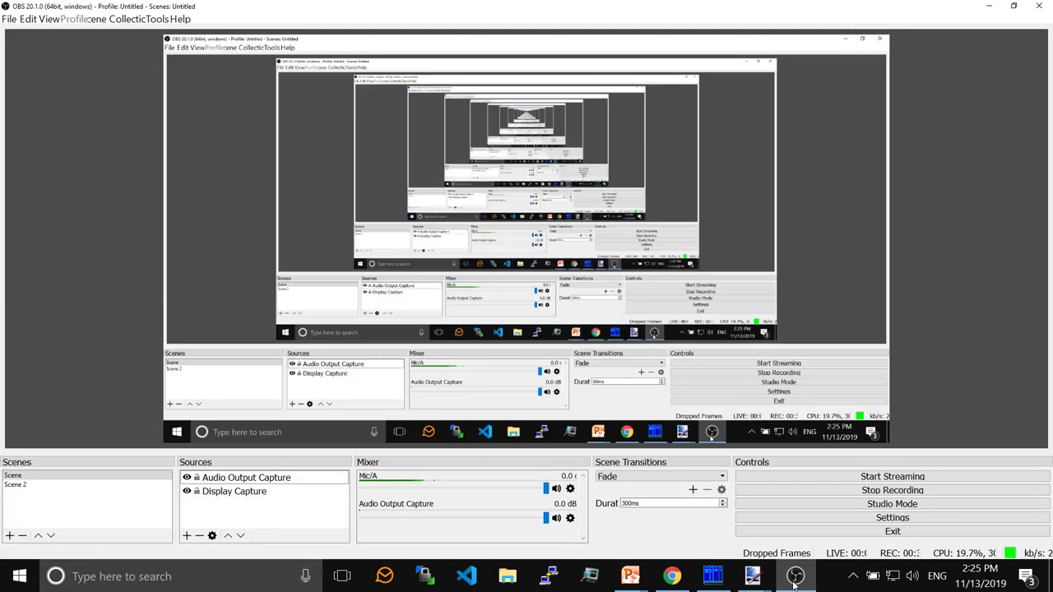
click(795, 580)
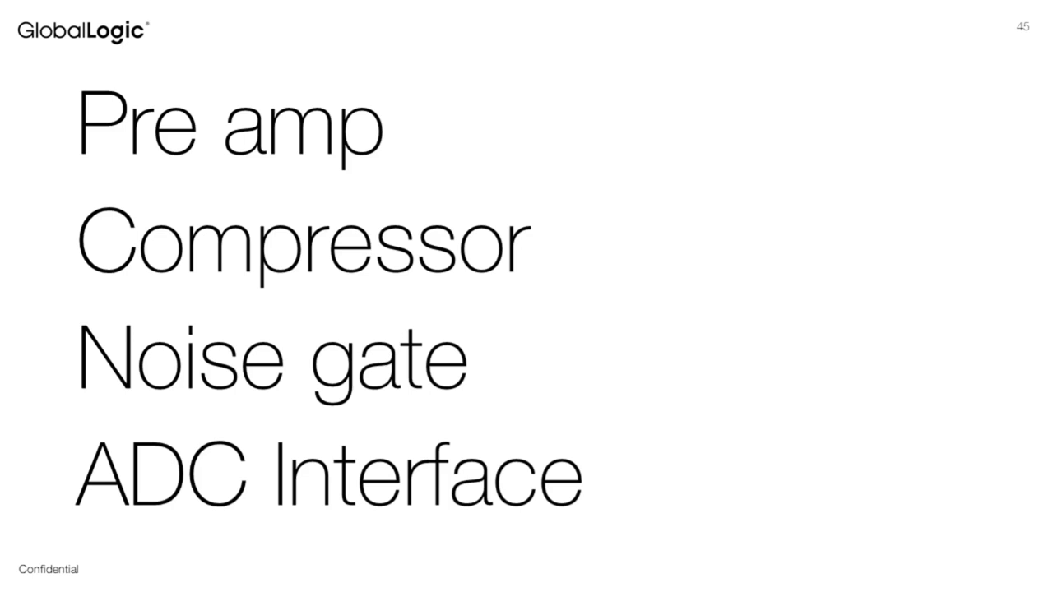
key(Escape)
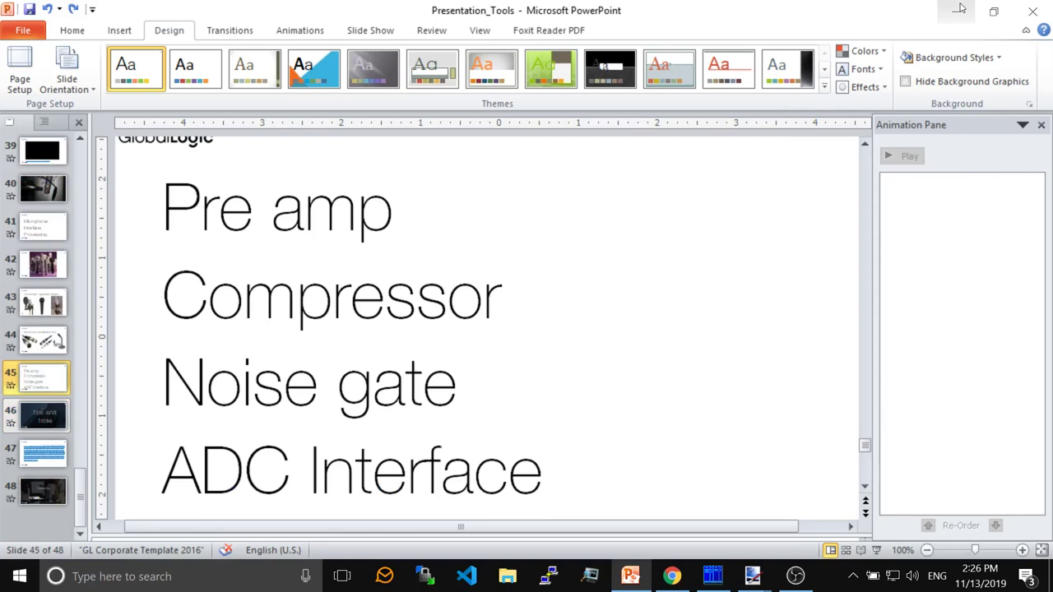
key(alt+Tab)
key(alt+Tab)
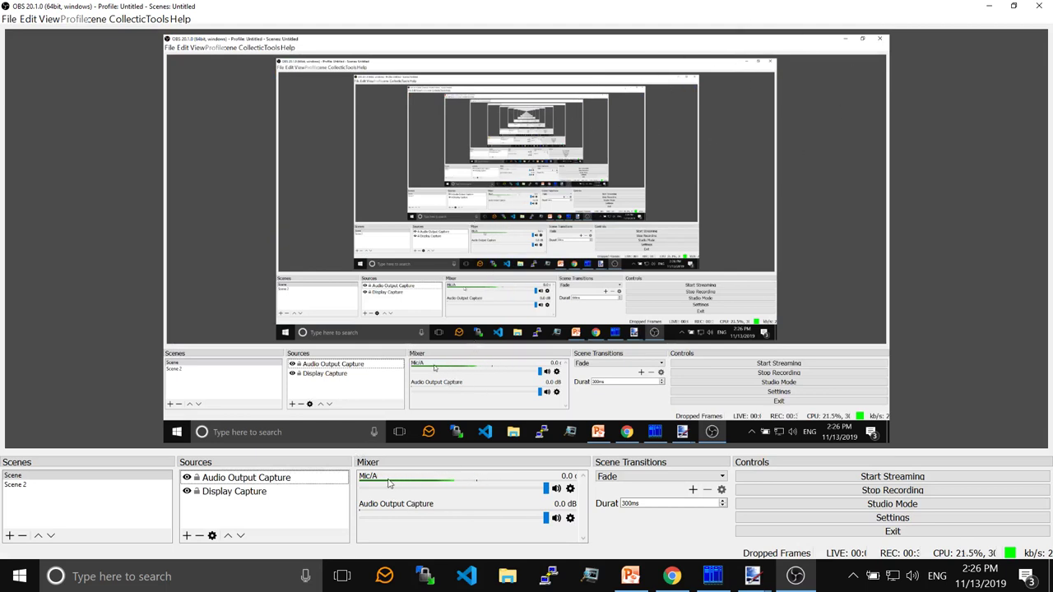
Open the filters of the Mic/Aux audio source and view the filter types that can be added.
click(569, 490)
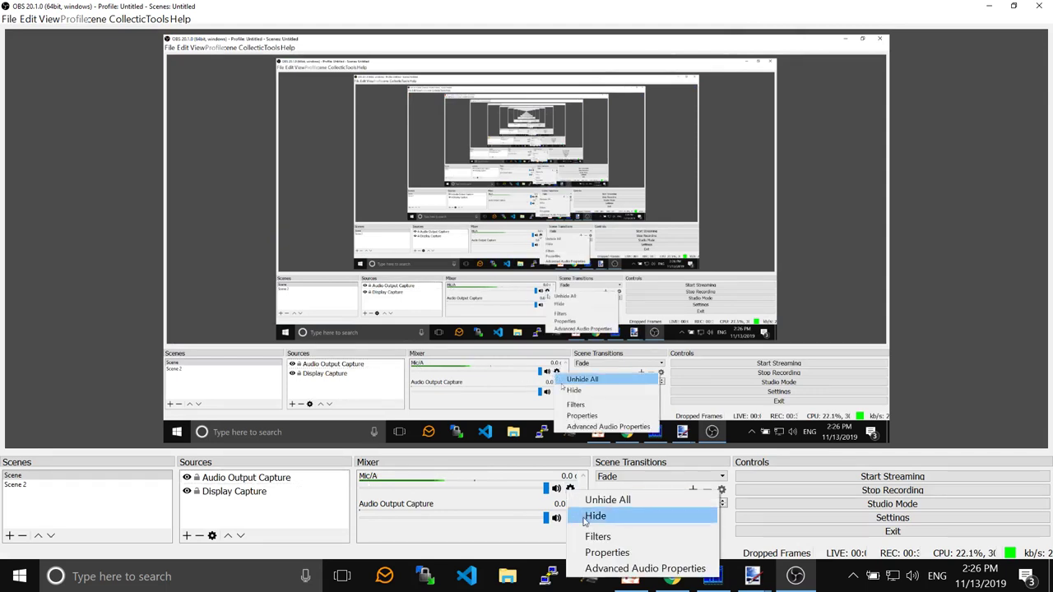
click(607, 536)
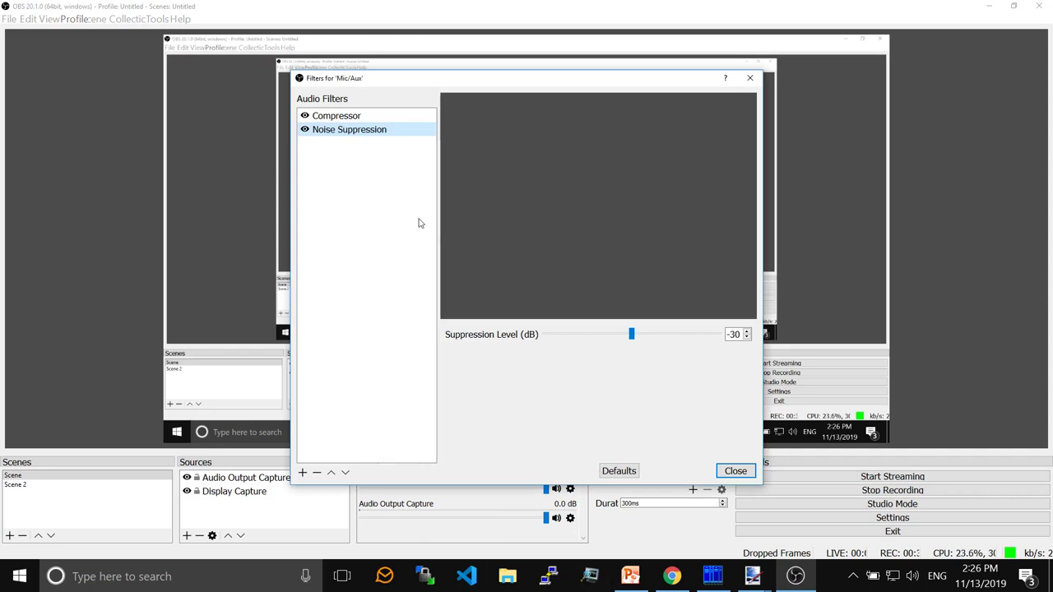
click(303, 474)
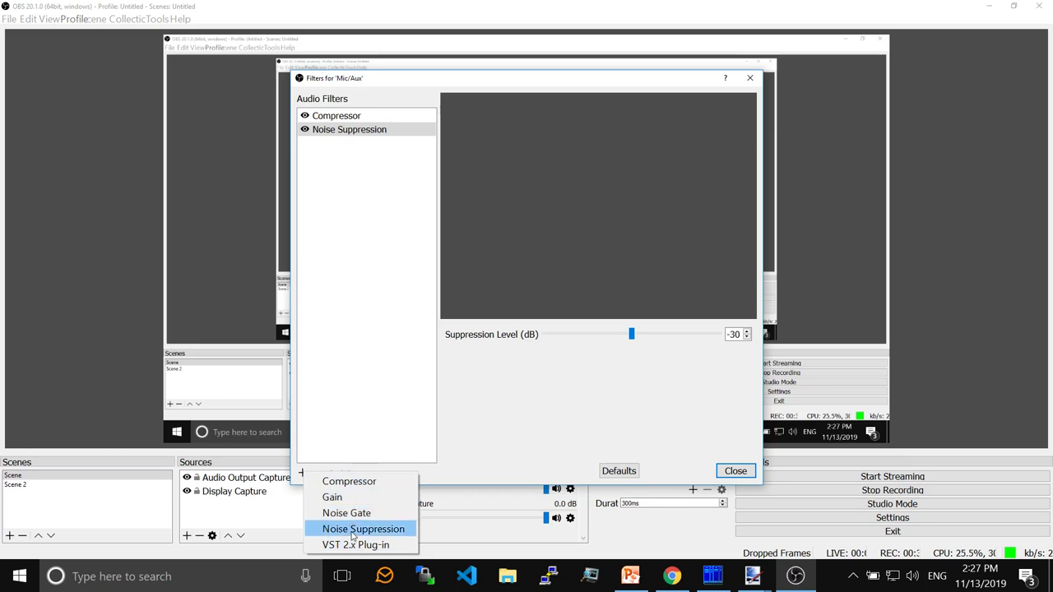
click(372, 378)
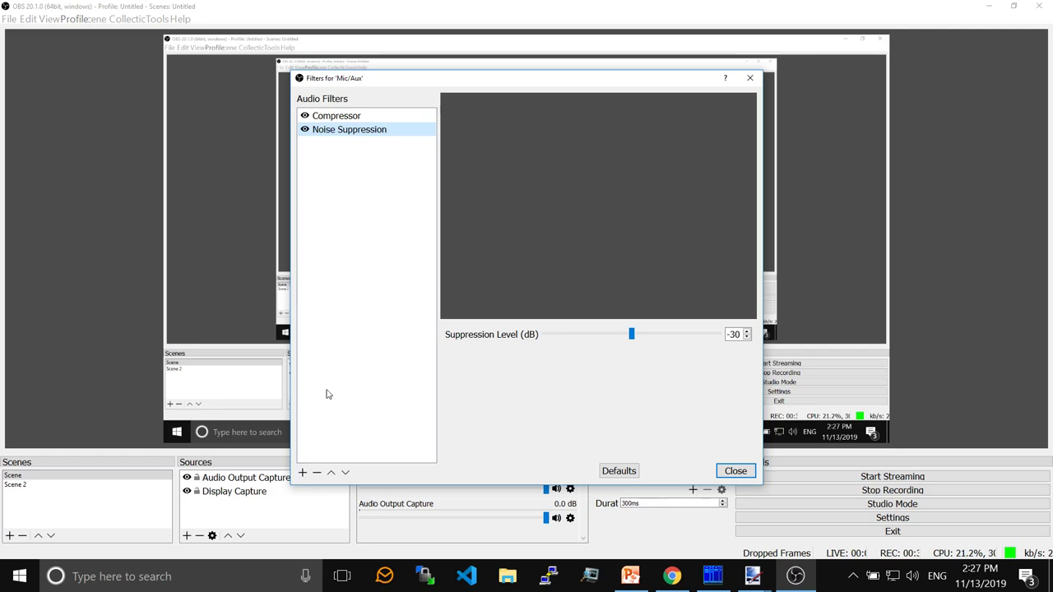
Examine the settings of the microphone's Compressor and Noise Suppression filters.
click(337, 115)
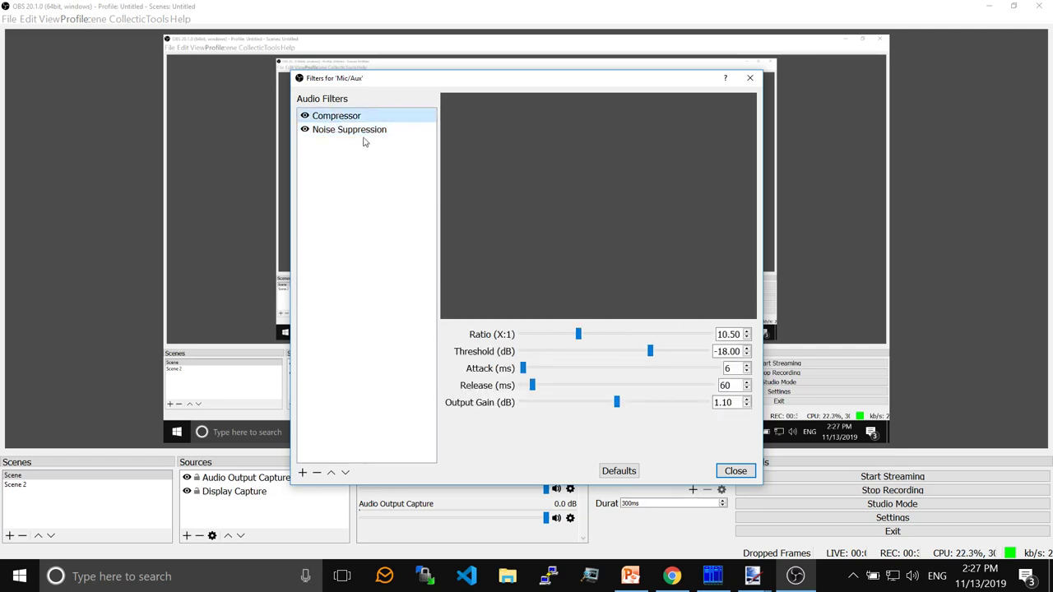
click(362, 130)
click(349, 119)
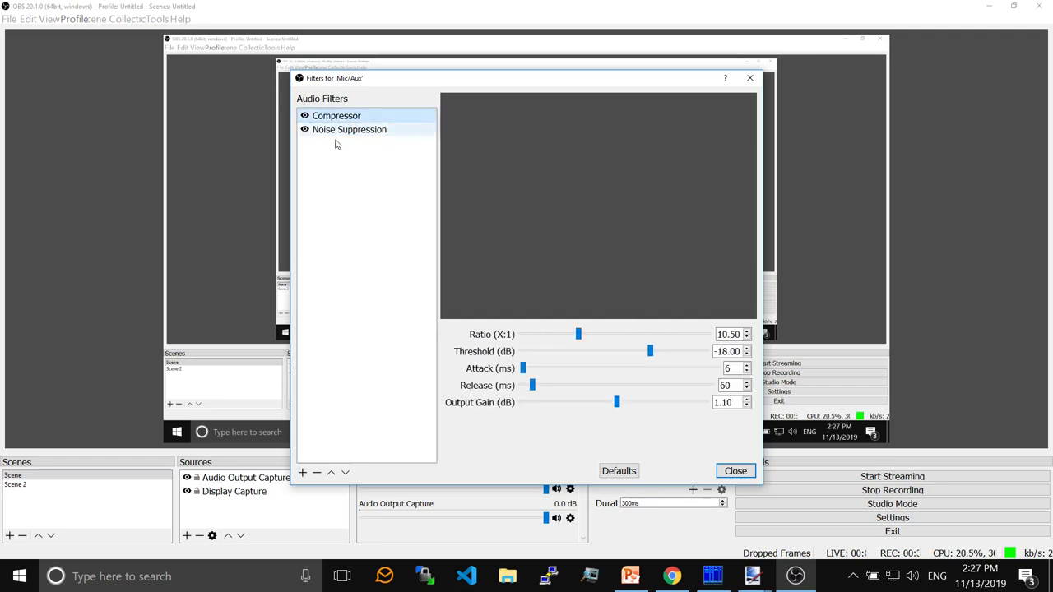
click(337, 133)
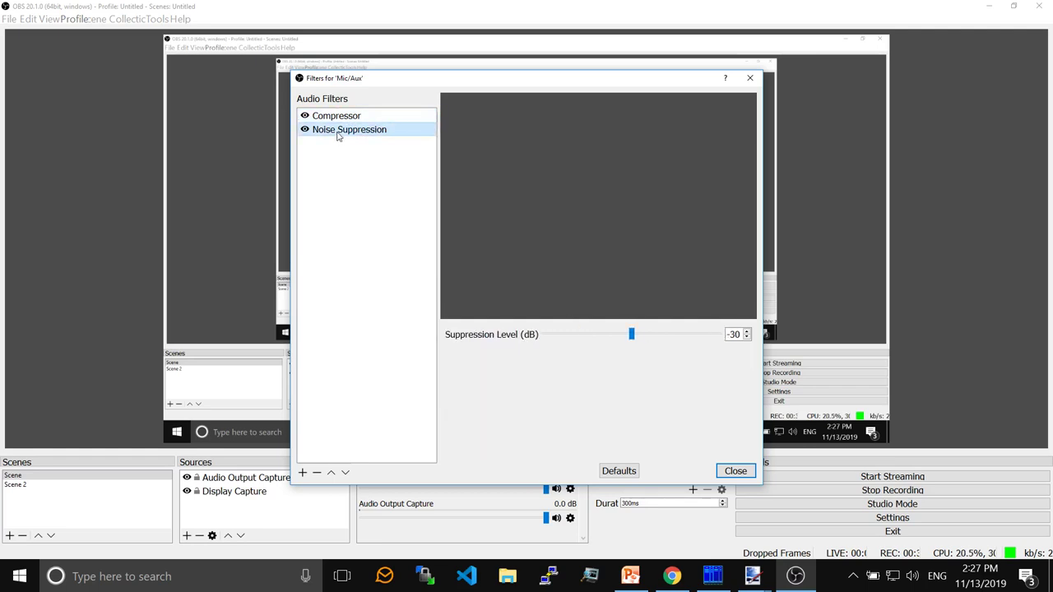
Disable the microphone's Compressor and Noise Suppression filters for a comparison, and enable both again.
click(304, 115)
click(304, 130)
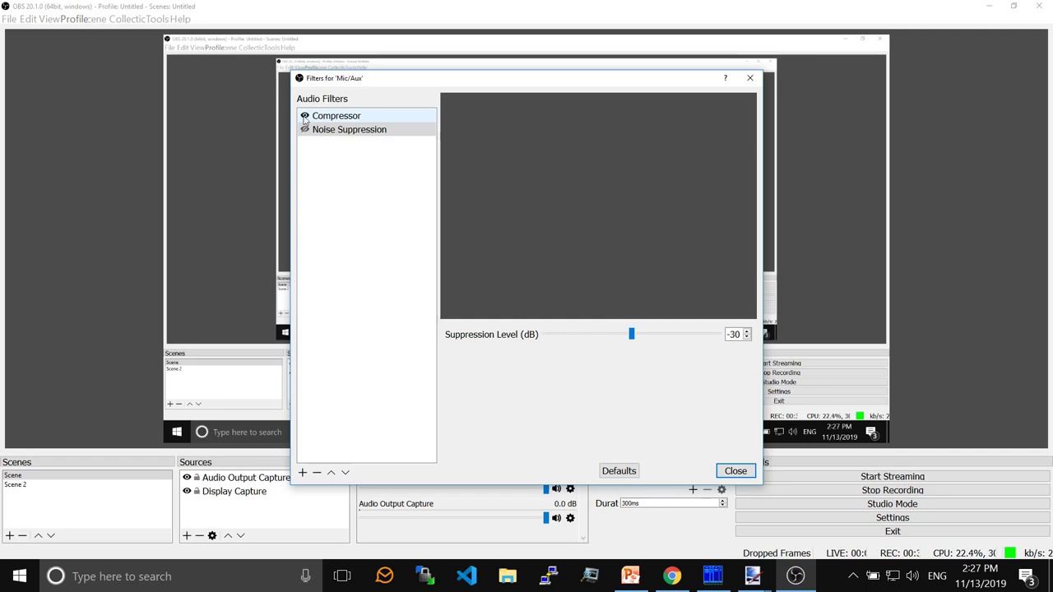
click(305, 130)
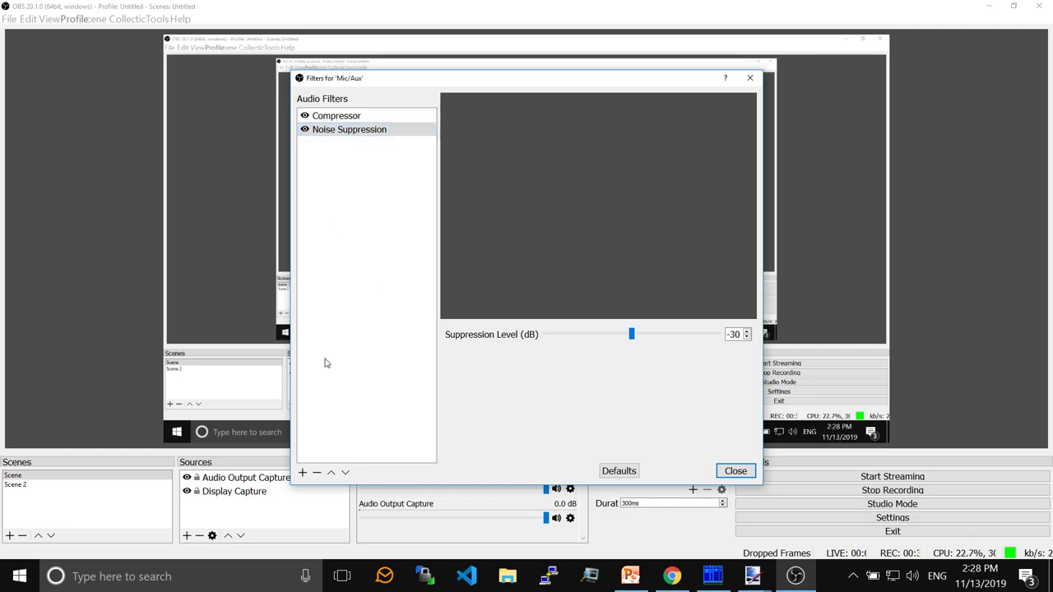
Add a Noise Gate filter to the microphone with a close threshold of -65 dB and an open threshold of -61 dB.
click(304, 473)
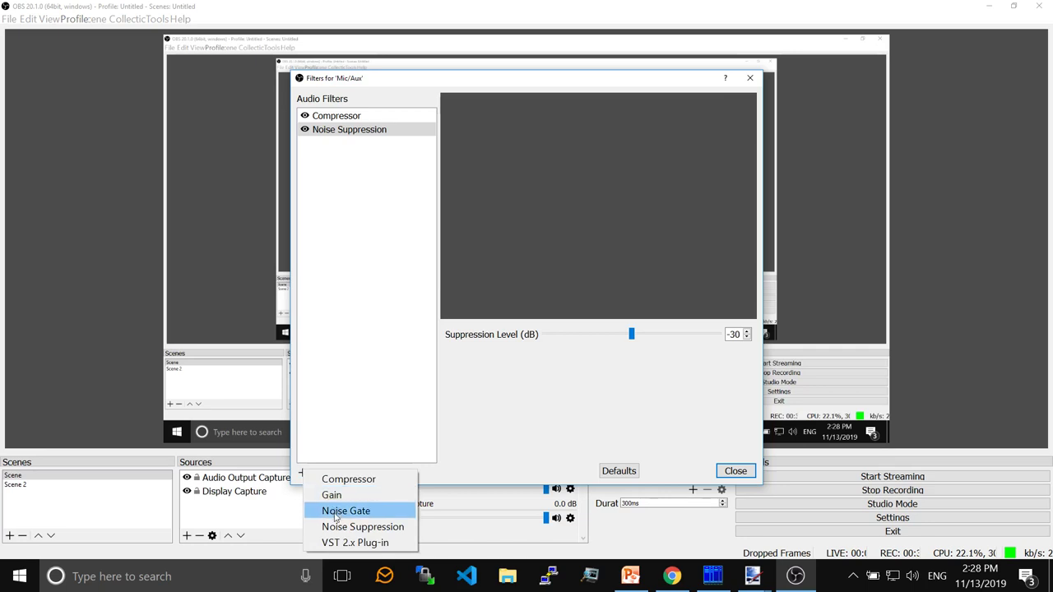
click(378, 130)
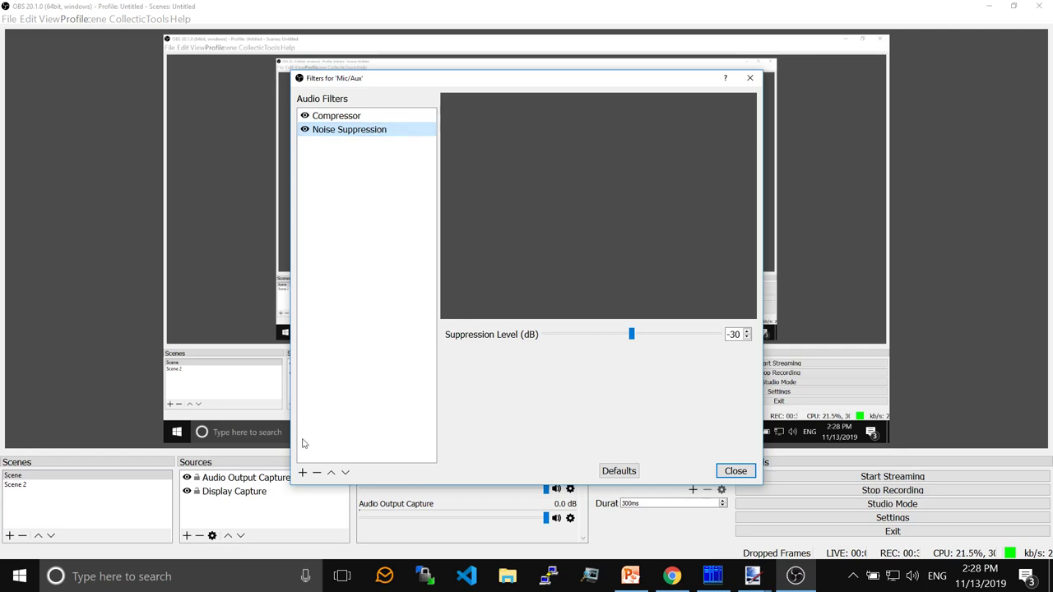
click(302, 472)
click(331, 513)
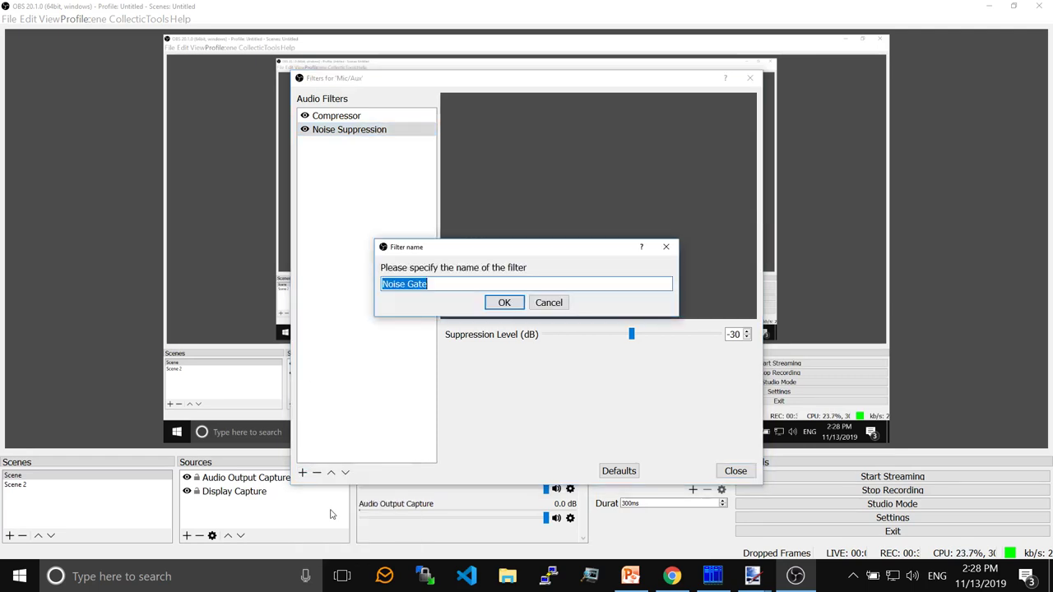
click(501, 301)
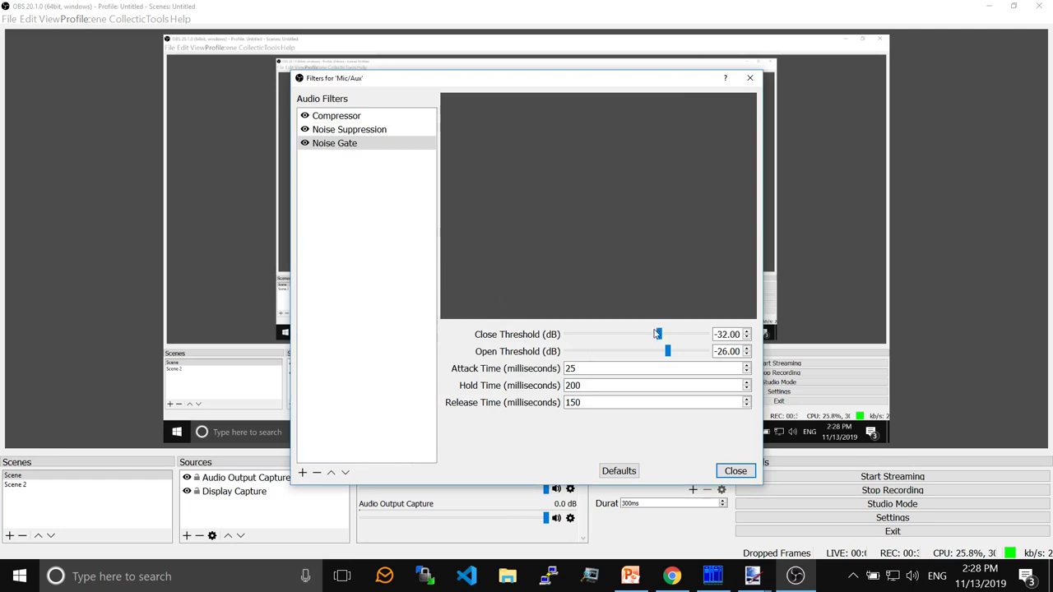
drag(658, 334, 611, 334)
drag(667, 351, 617, 351)
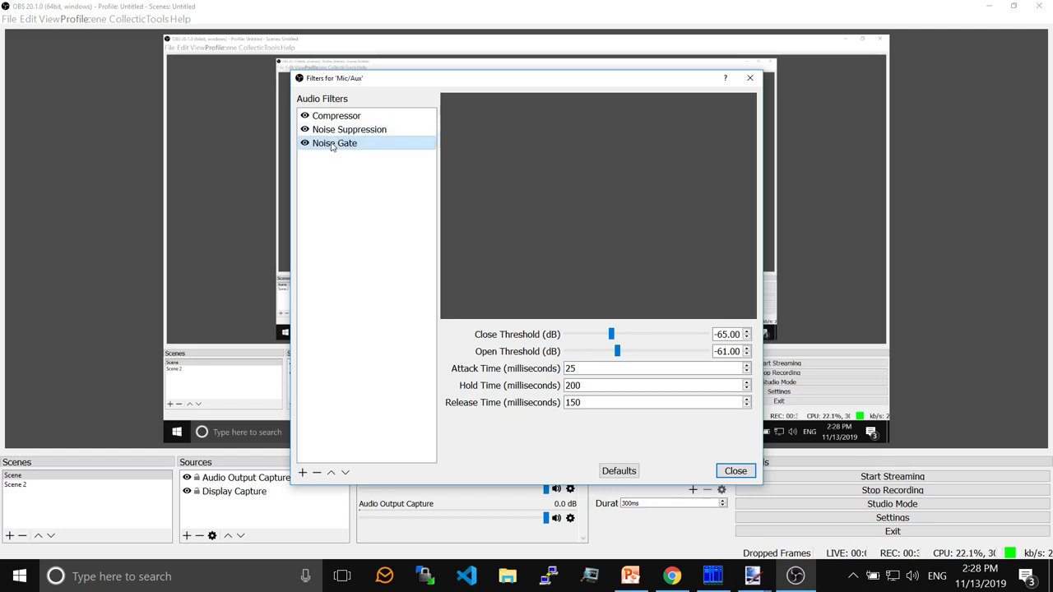
click(302, 474)
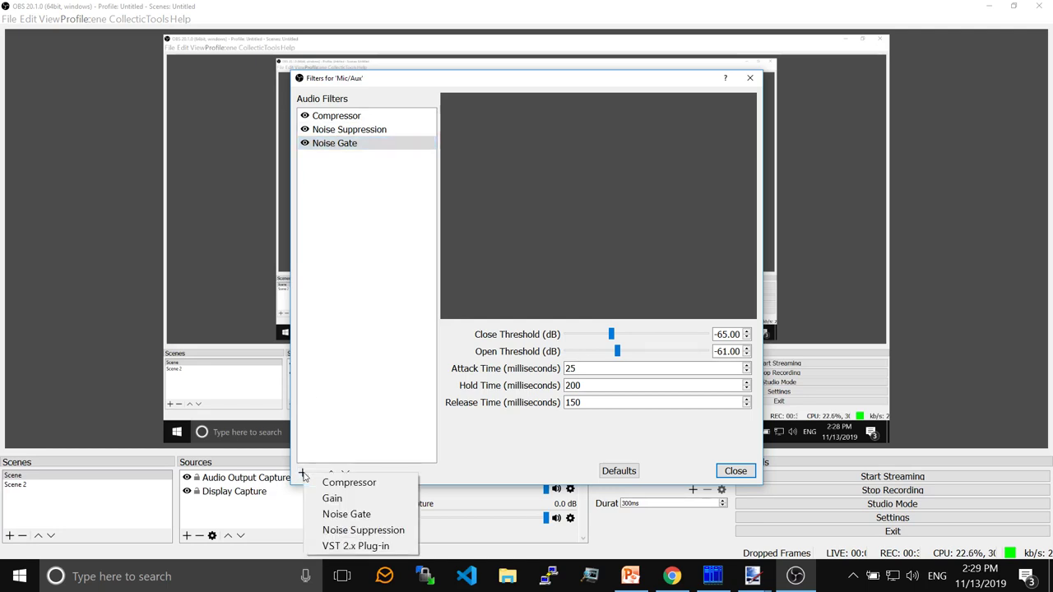
click(339, 431)
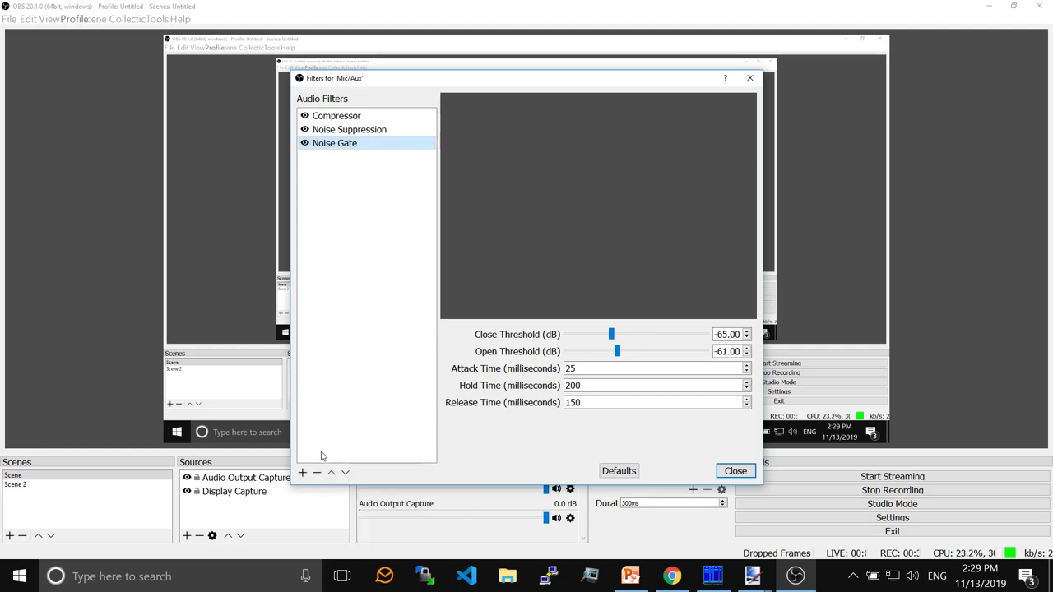
Remove the Noise Gate filter from the microphone's audio filters.
click(317, 474)
click(573, 300)
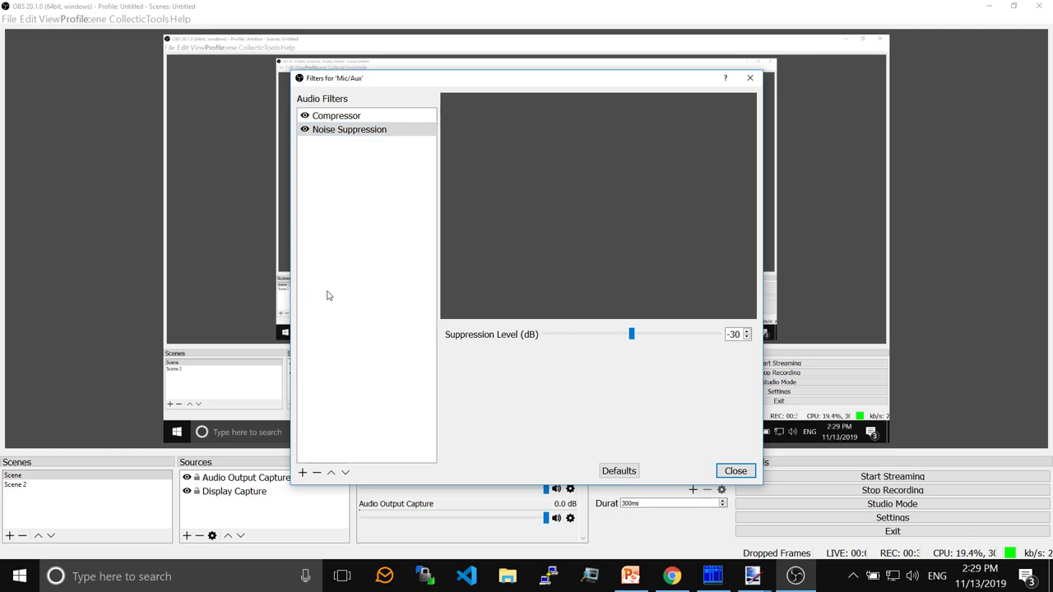
Add a VST 2.x Plug-in filter to the microphone under its default name and examine its plug-in selection and interface options.
click(302, 474)
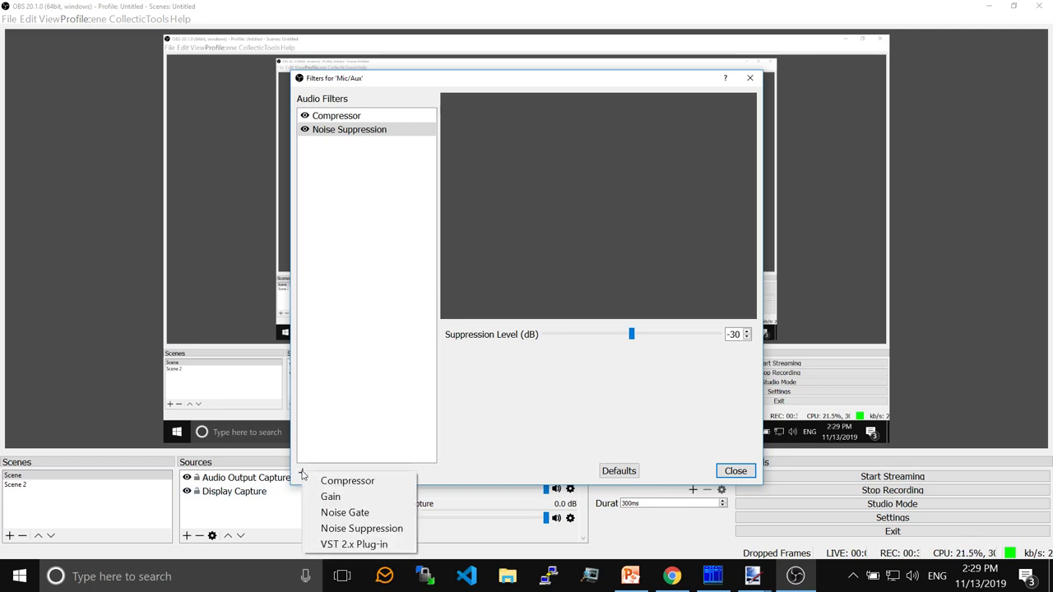
click(354, 544)
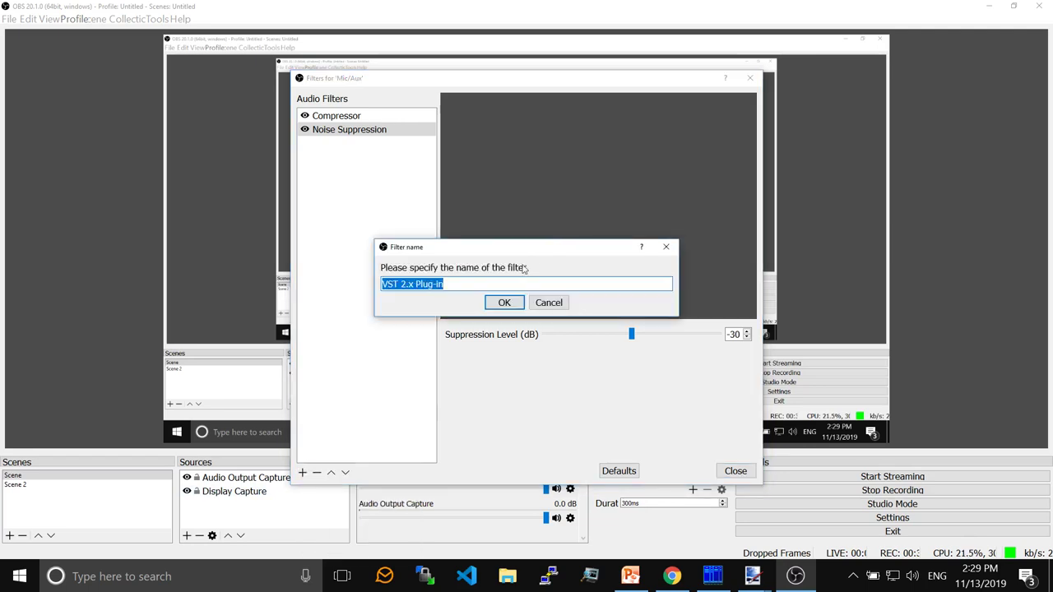
click(503, 302)
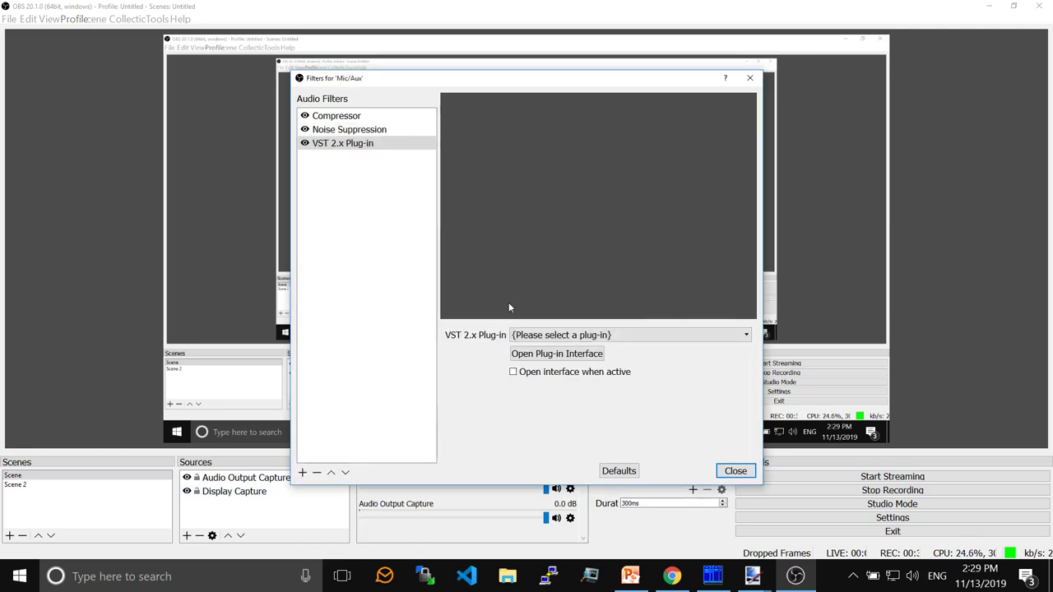
click(547, 337)
click(486, 355)
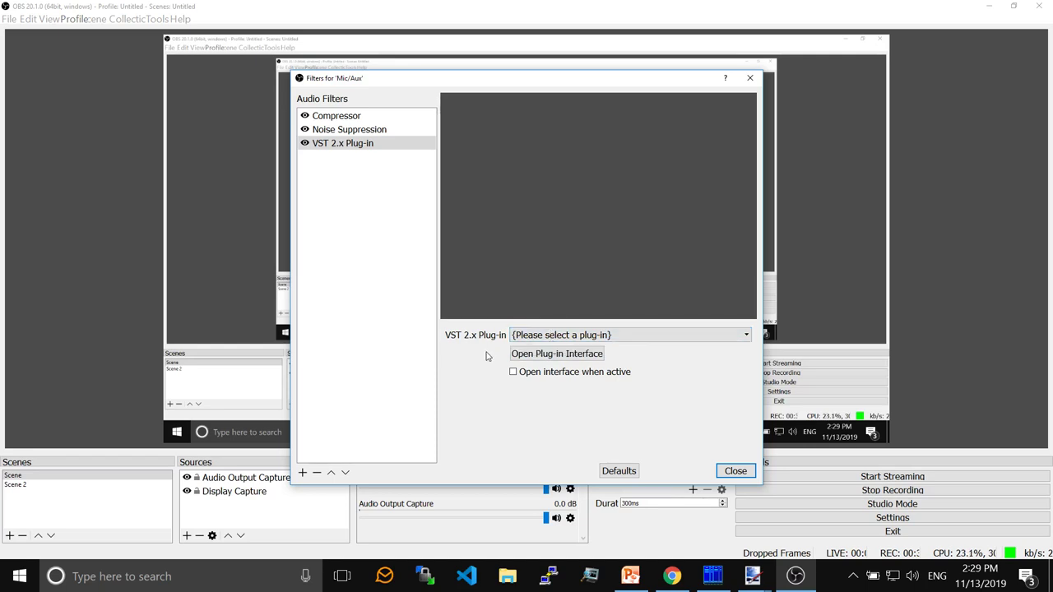
click(540, 362)
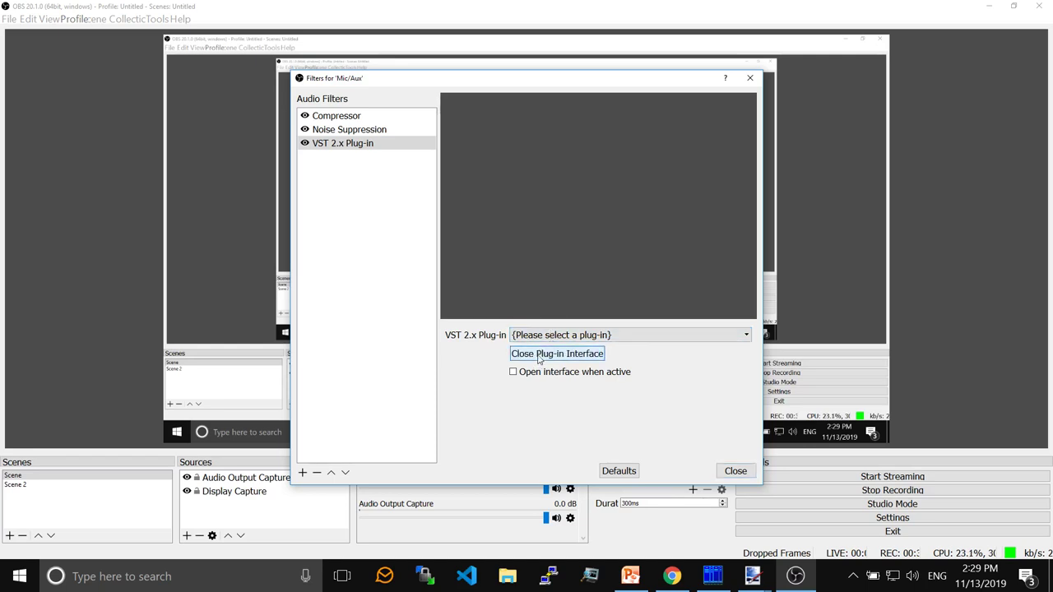
click(544, 333)
click(336, 264)
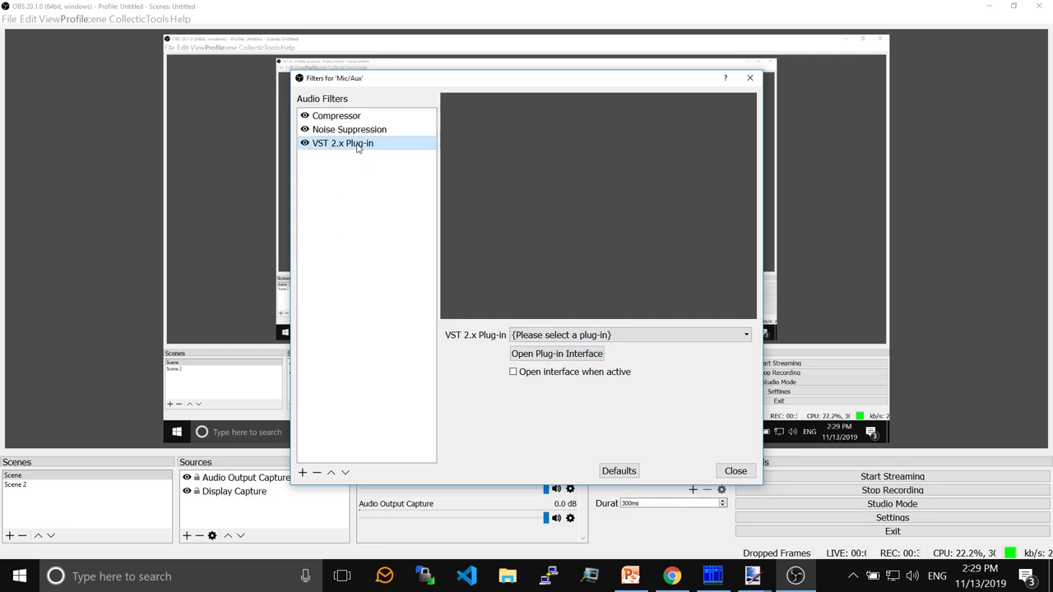
Remove the VST 2.x Plug-in filter from the microphone and close its filter settings.
click(317, 473)
click(582, 298)
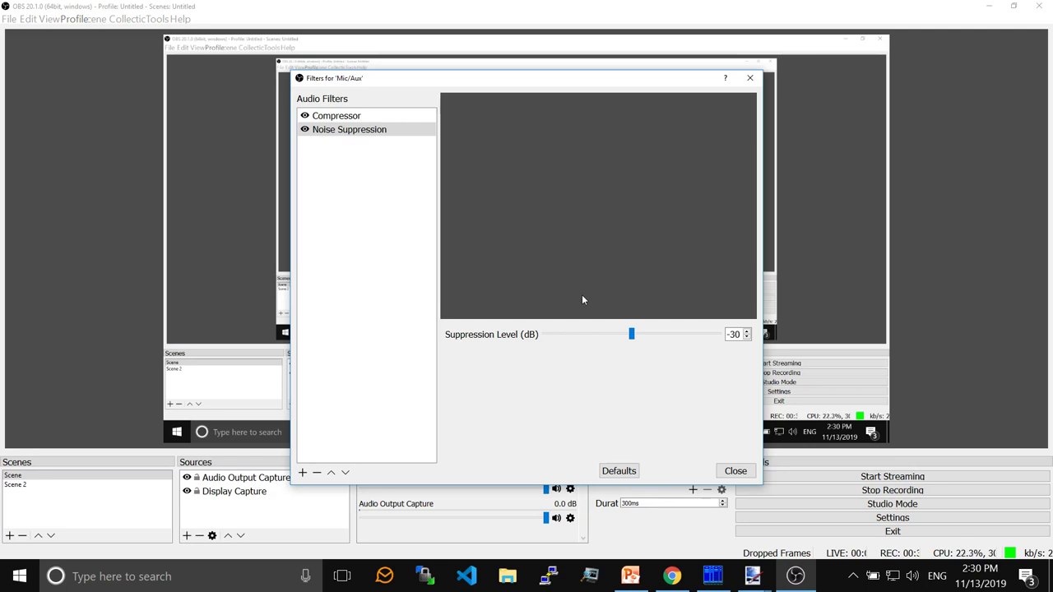
click(302, 473)
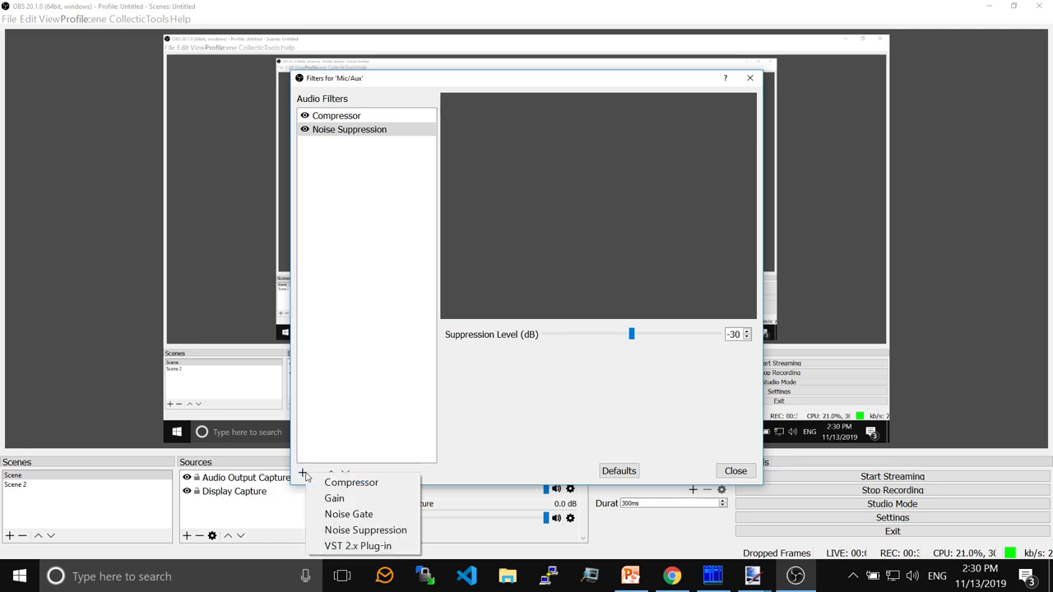
click(368, 390)
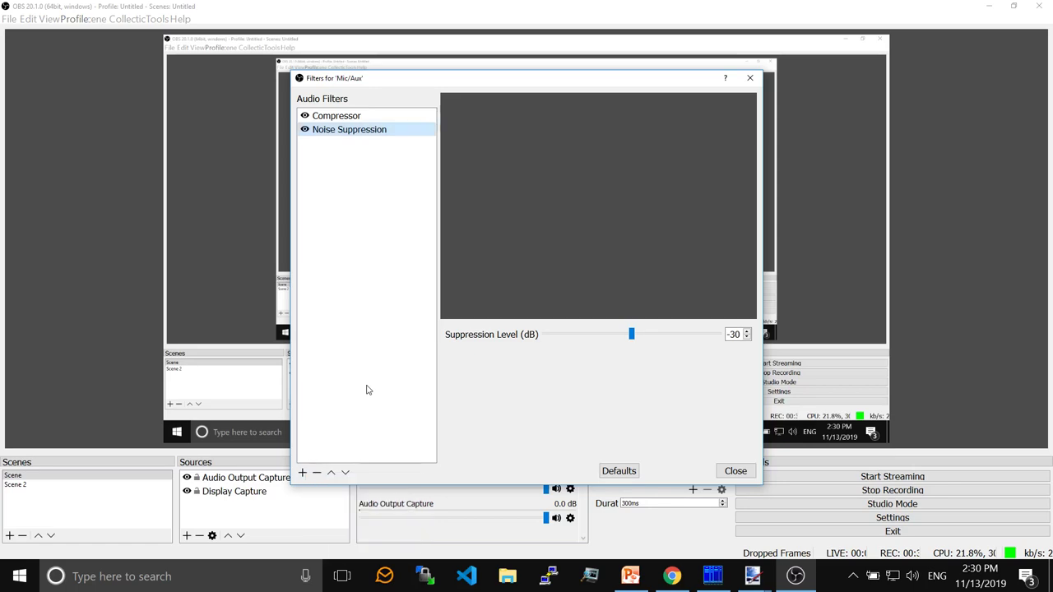
click(736, 471)
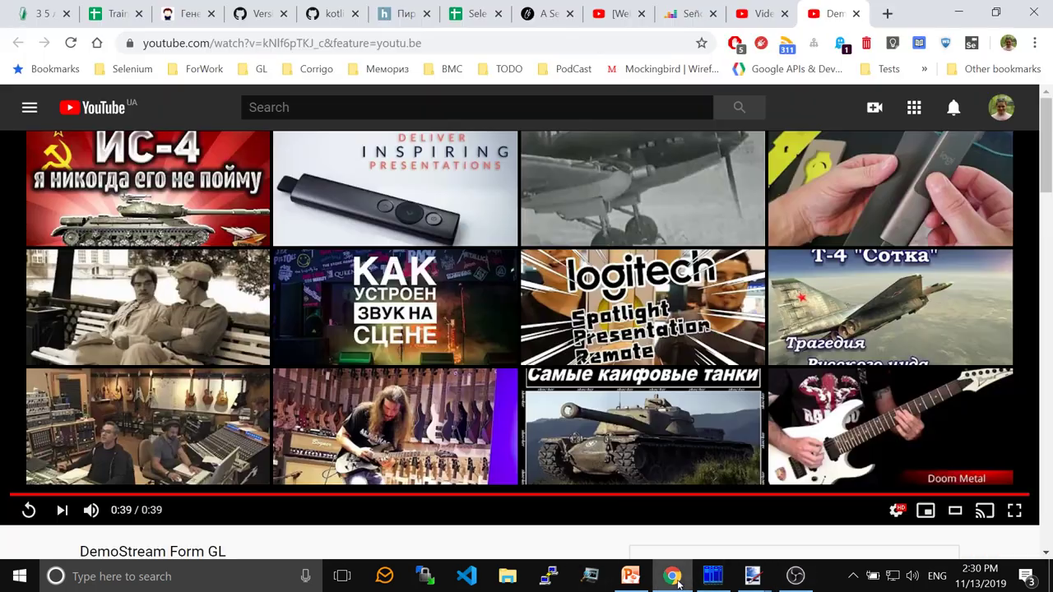
Switch to Chrome and search the web for "free vst plugins".
click(673, 576)
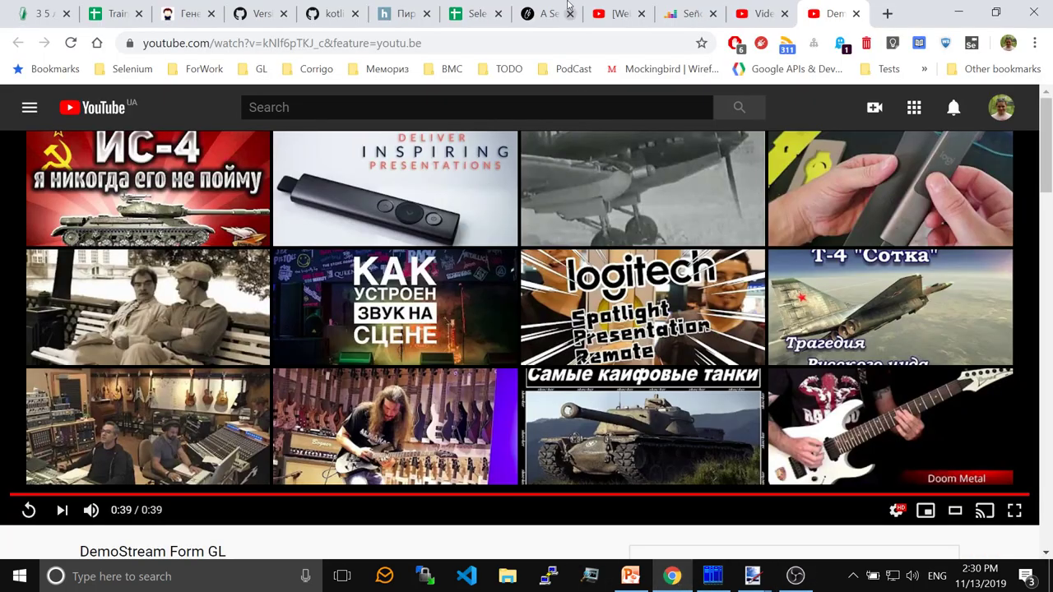
click(547, 38)
text(f)
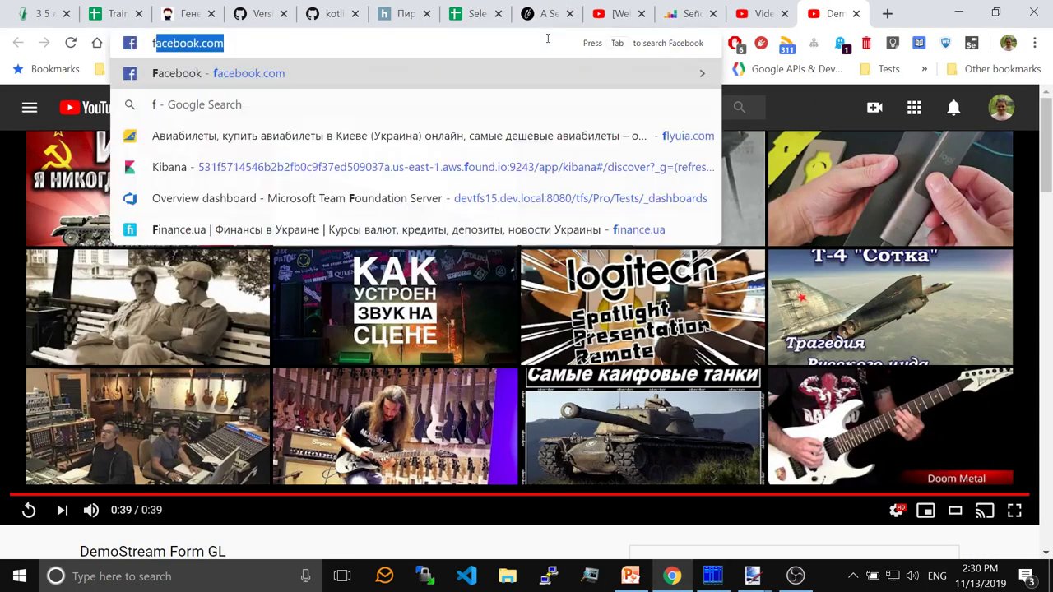
text(ree vst p)
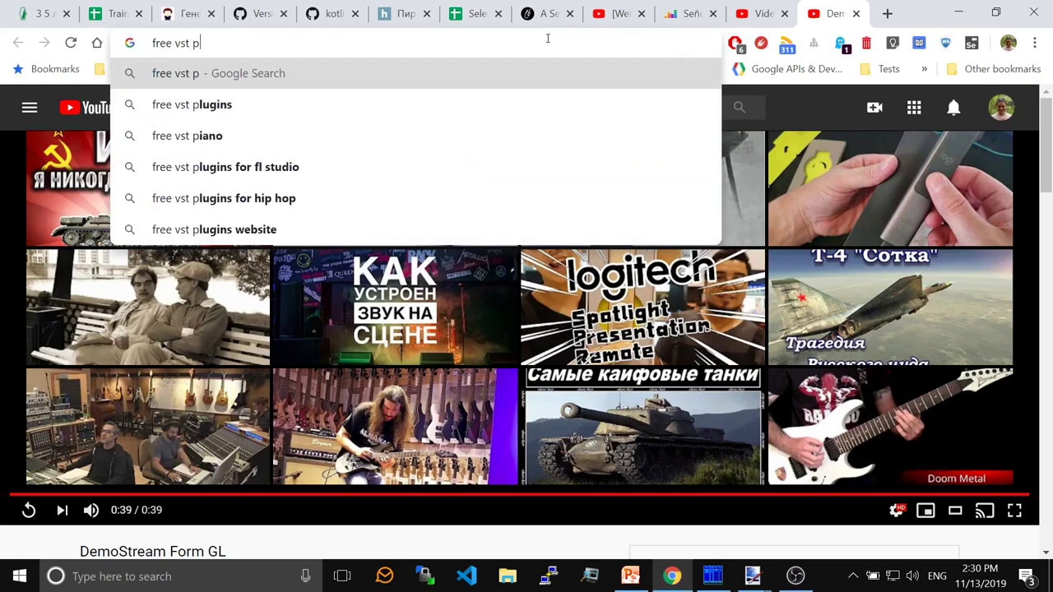
key(Down)
key(Return)
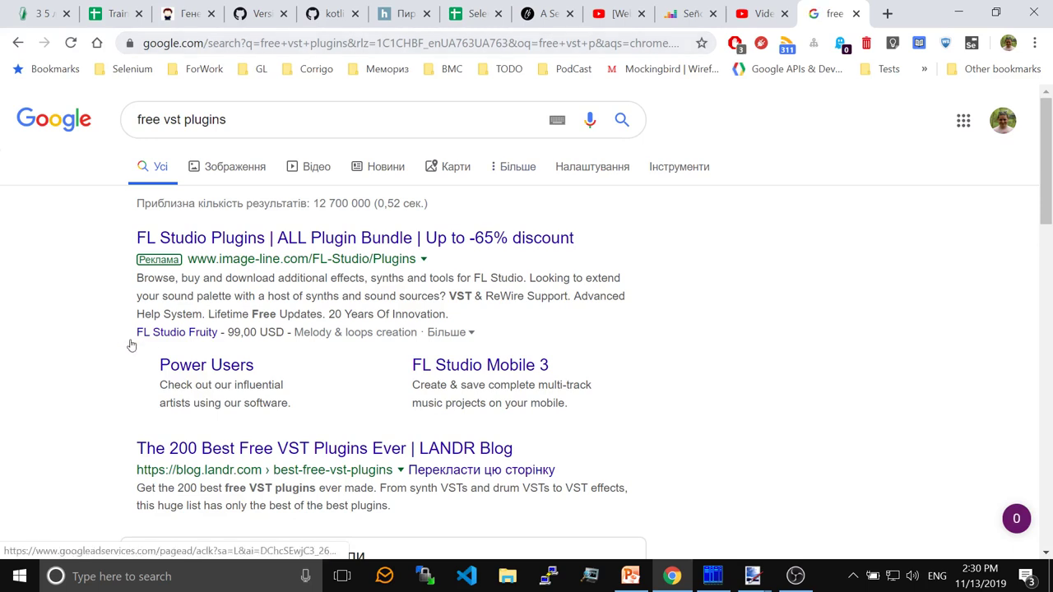
Open the LANDR Blog article on the 200 best free VST plugins and look through the listed plugins.
click(222, 455)
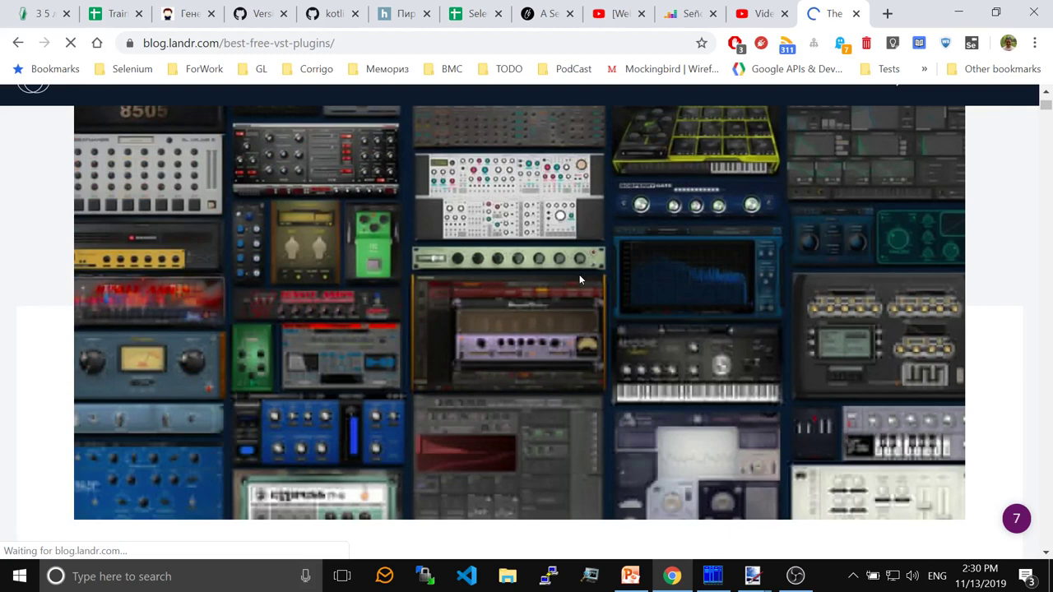
scroll(579, 280, down, 5)
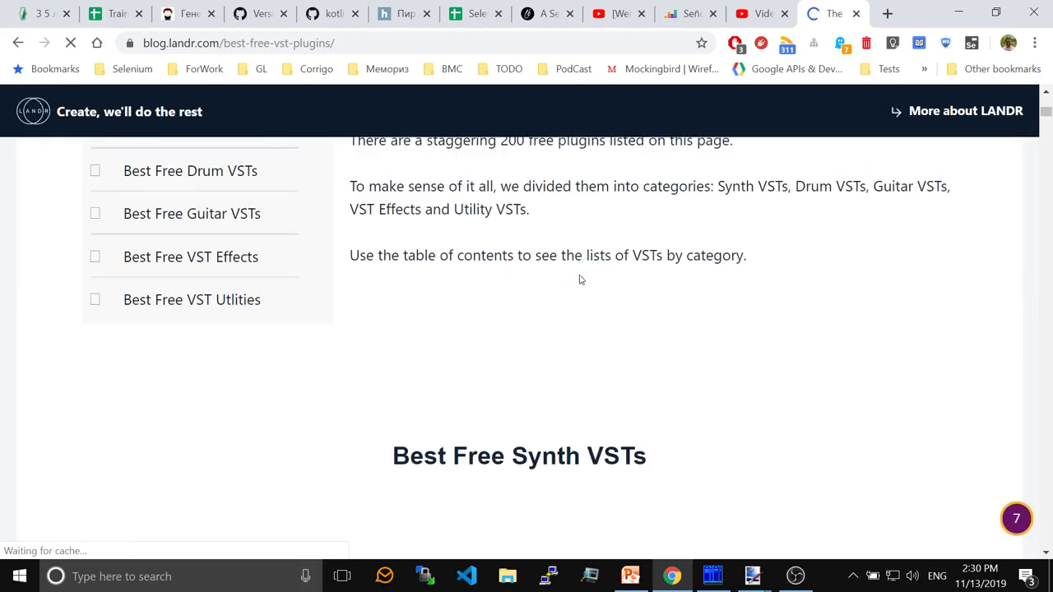
scroll(579, 280, down, 8)
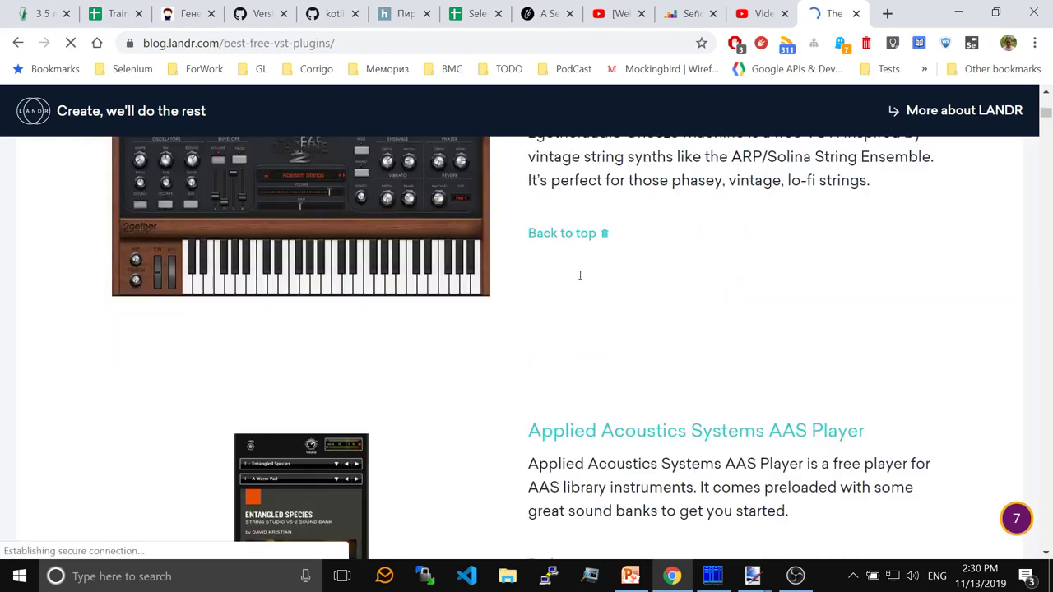
scroll(579, 275, down, 7)
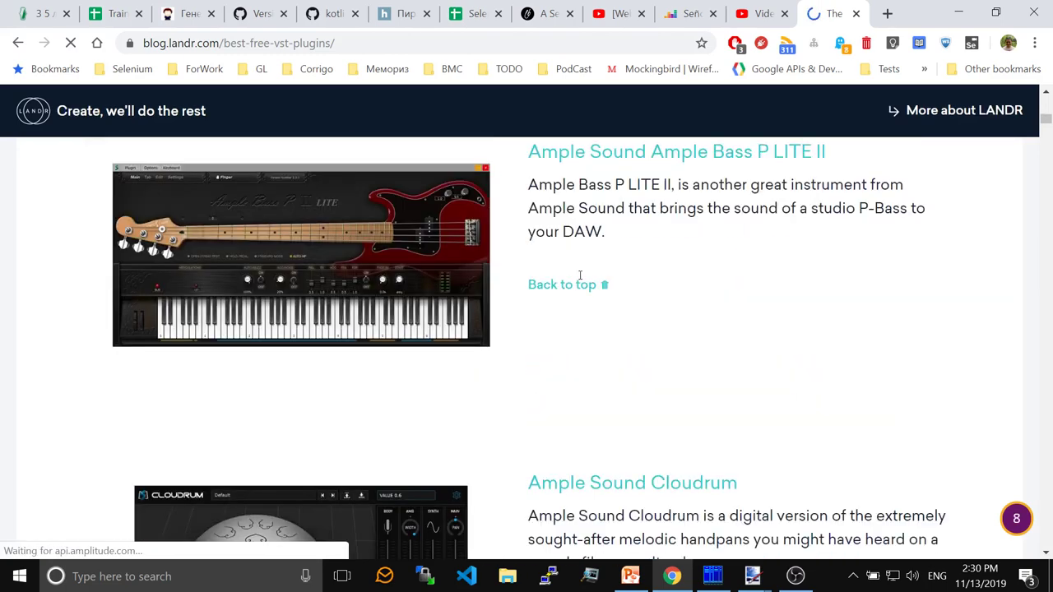
scroll(579, 275, down, 8)
scroll(580, 274, up, 2)
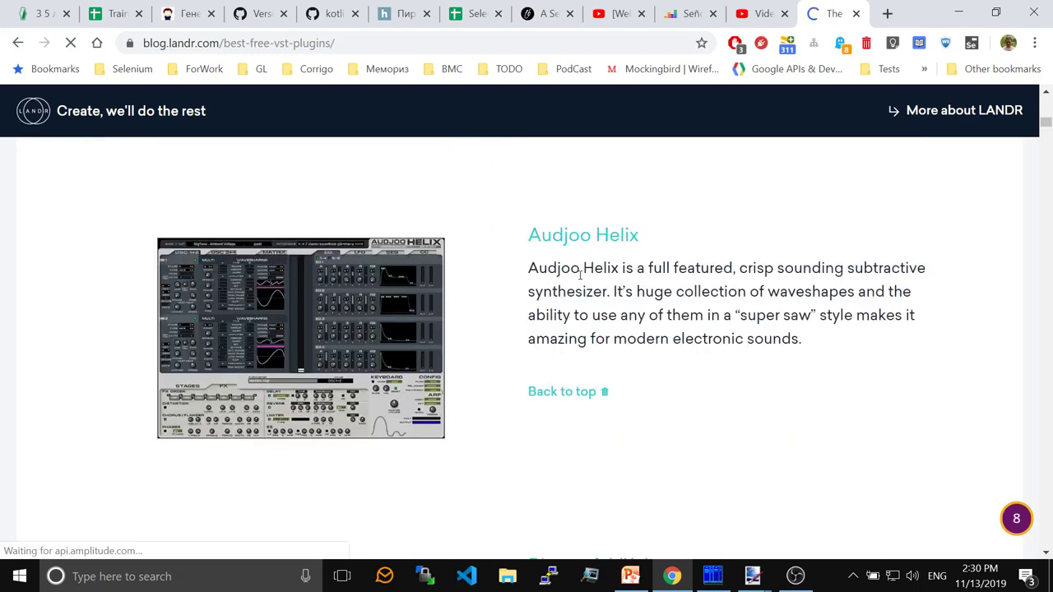
scroll(580, 275, down, 2)
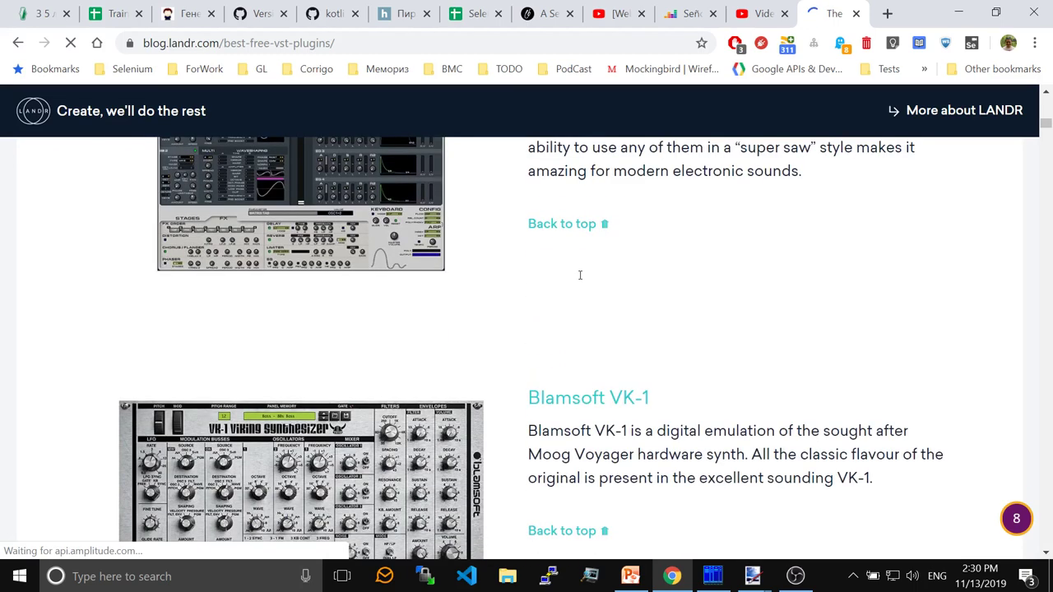
scroll(579, 275, down, 5)
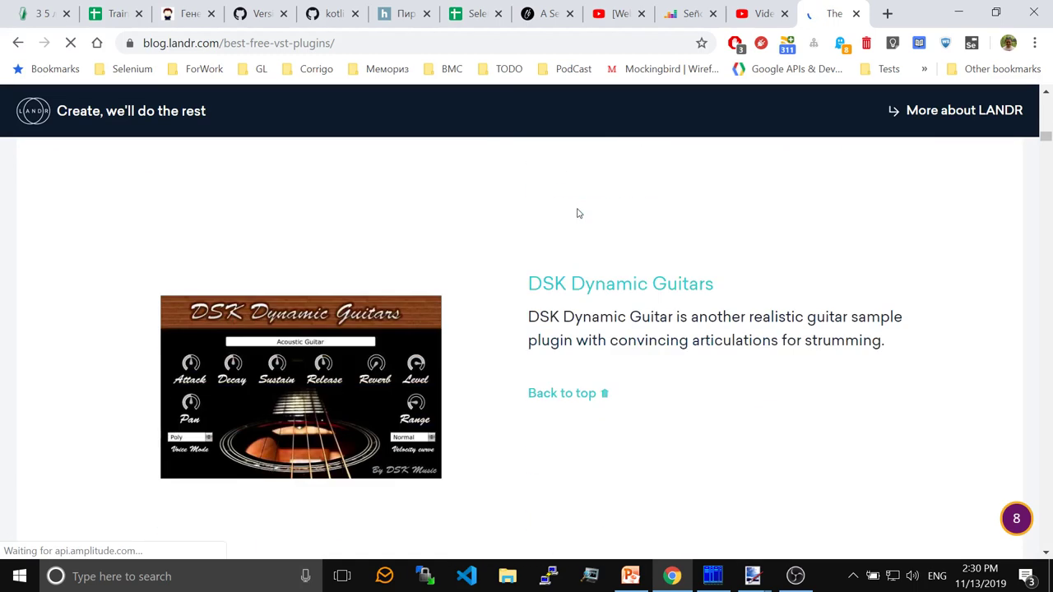
scroll(578, 213, down, 5)
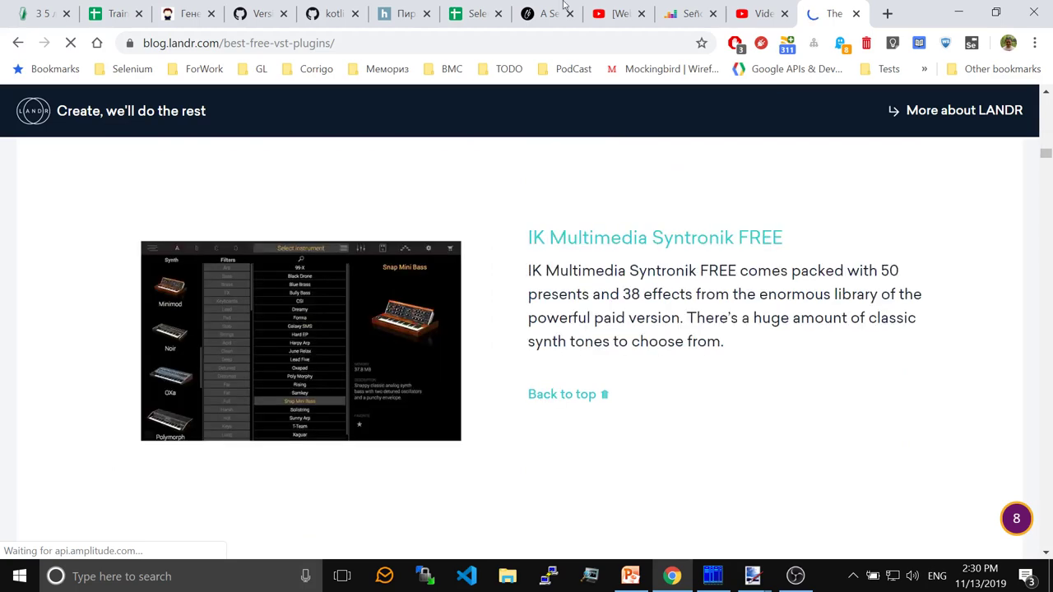
Close the LANDR article and YouTube Studio pages, and return to the Presentation_Tools slides in PowerPoint.
click(856, 14)
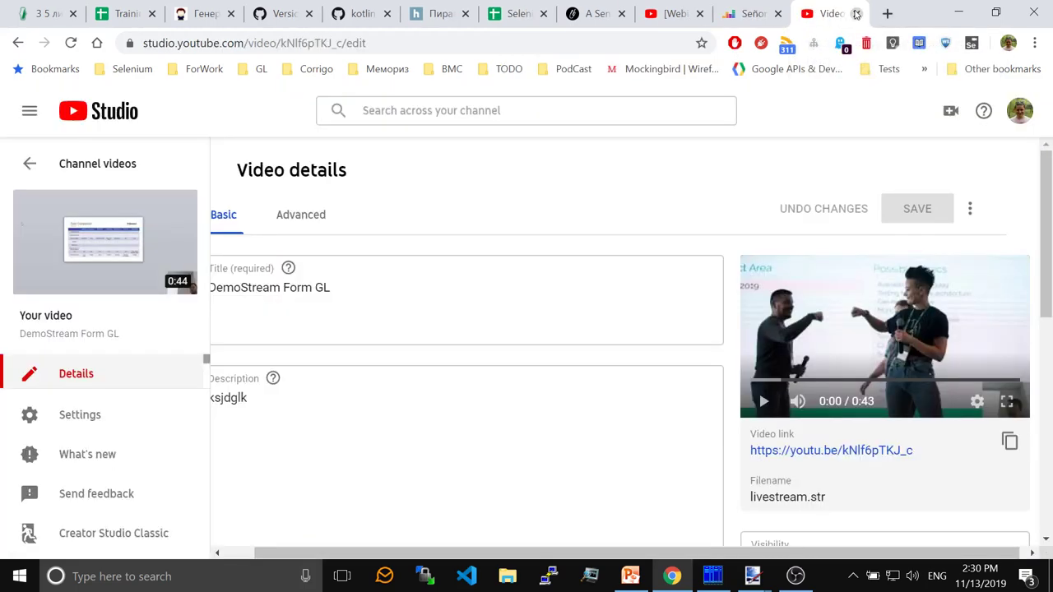
click(855, 14)
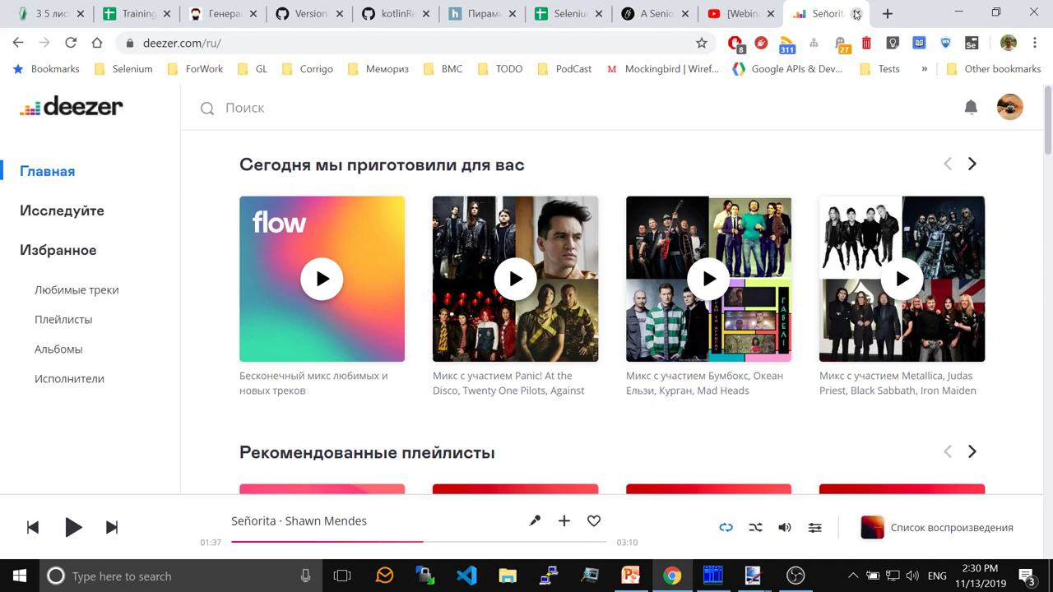
click(960, 14)
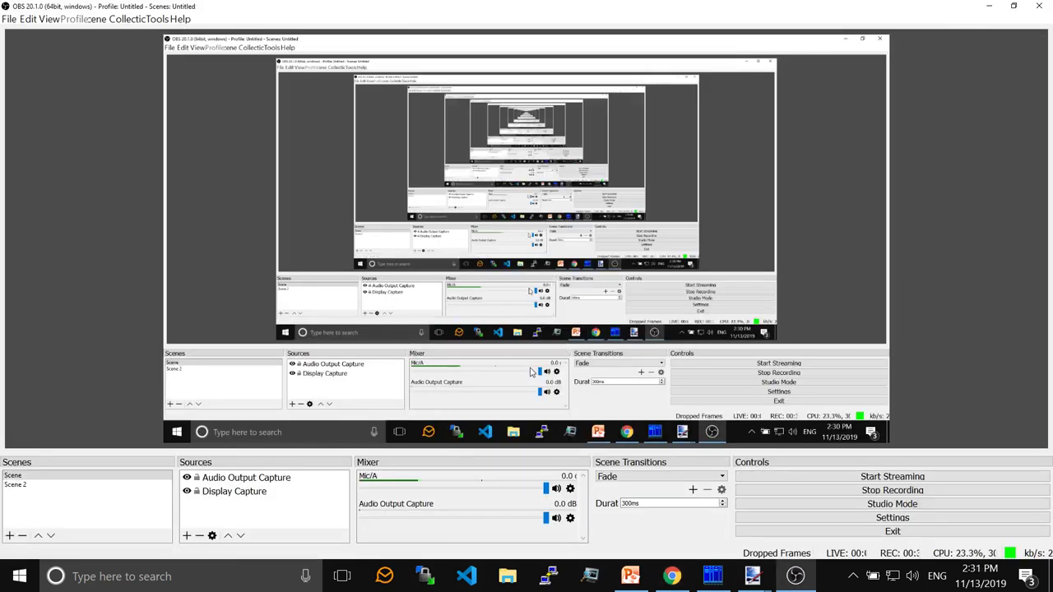
click(993, 12)
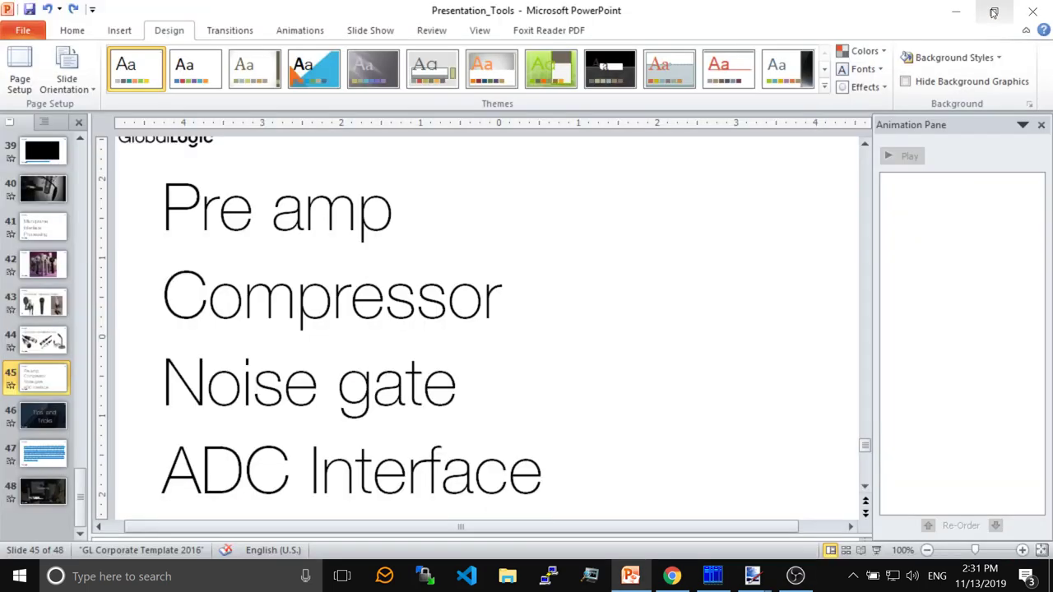
click(634, 580)
click(632, 577)
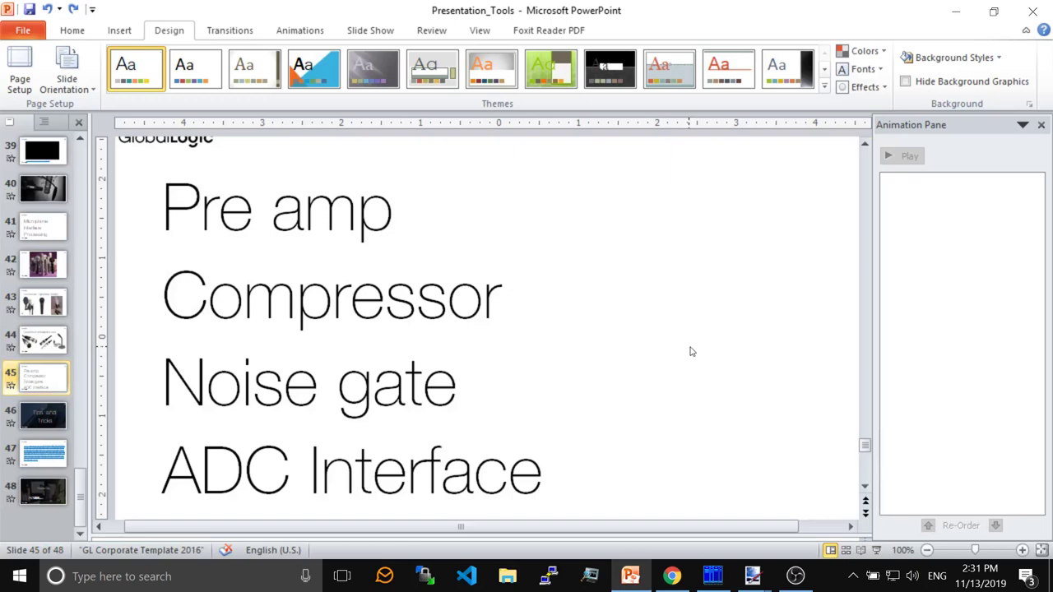
Switch to Chrome and search the web for "obs".
click(672, 576)
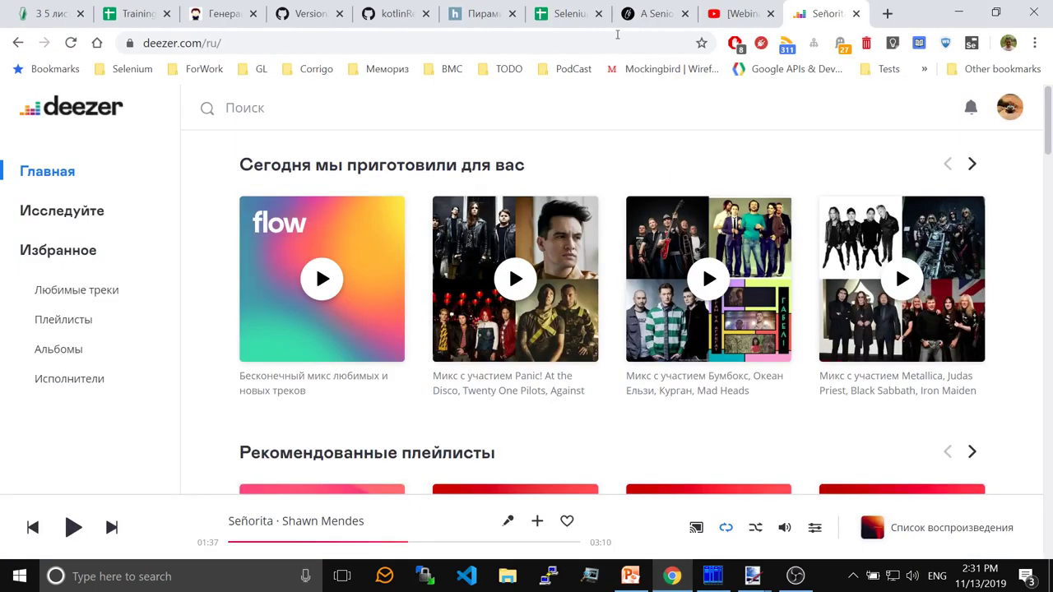
click(594, 47)
text(obs)
key(Return)
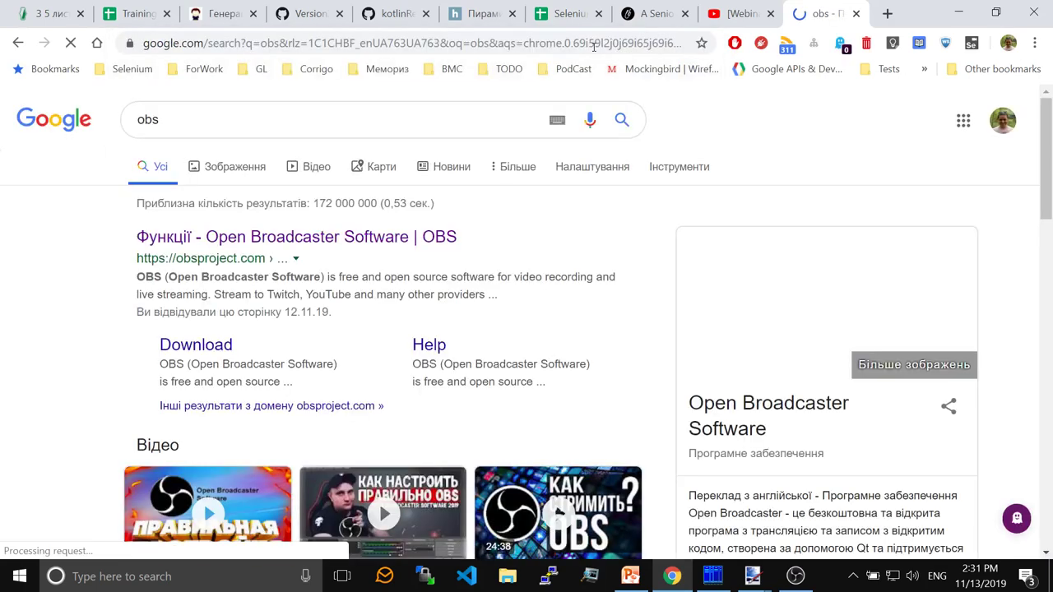
Open the official OBS website and examine its download options, program preview and feature sections.
click(274, 241)
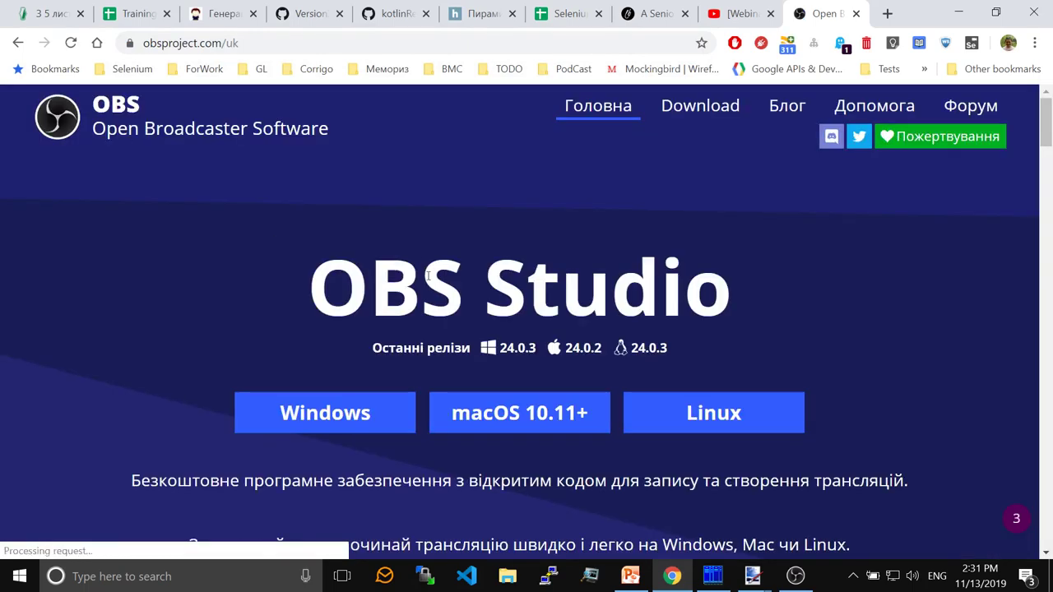
scroll(381, 305, down, 2)
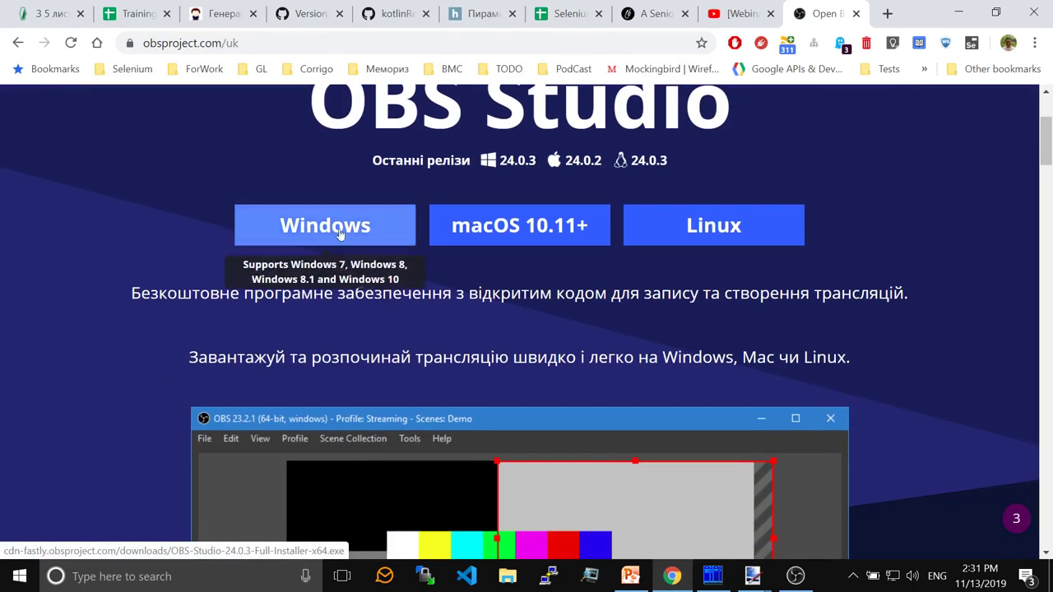
scroll(761, 211, down, 6)
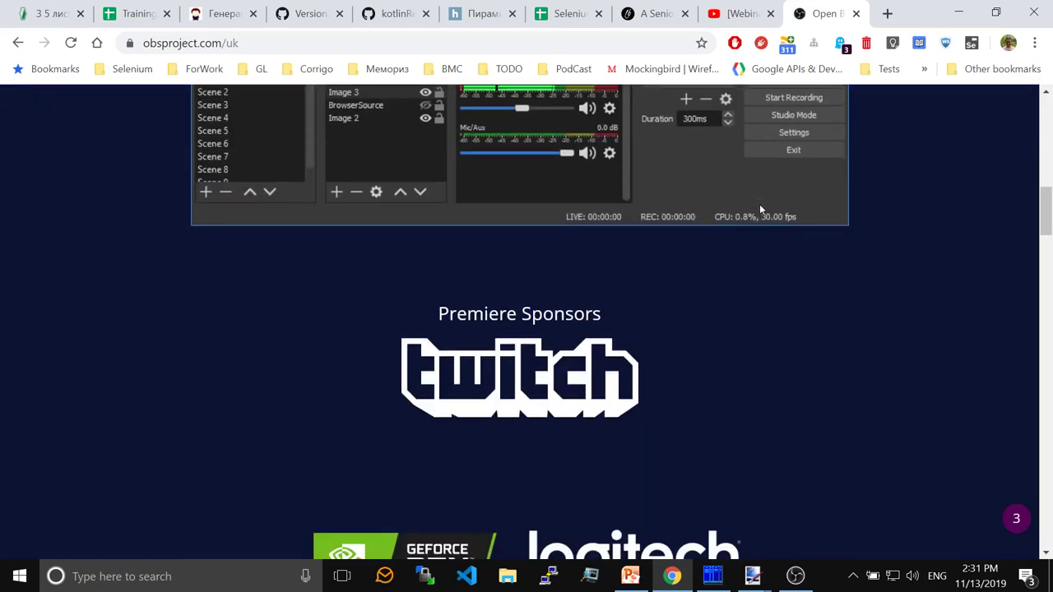
scroll(759, 204, up, 2)
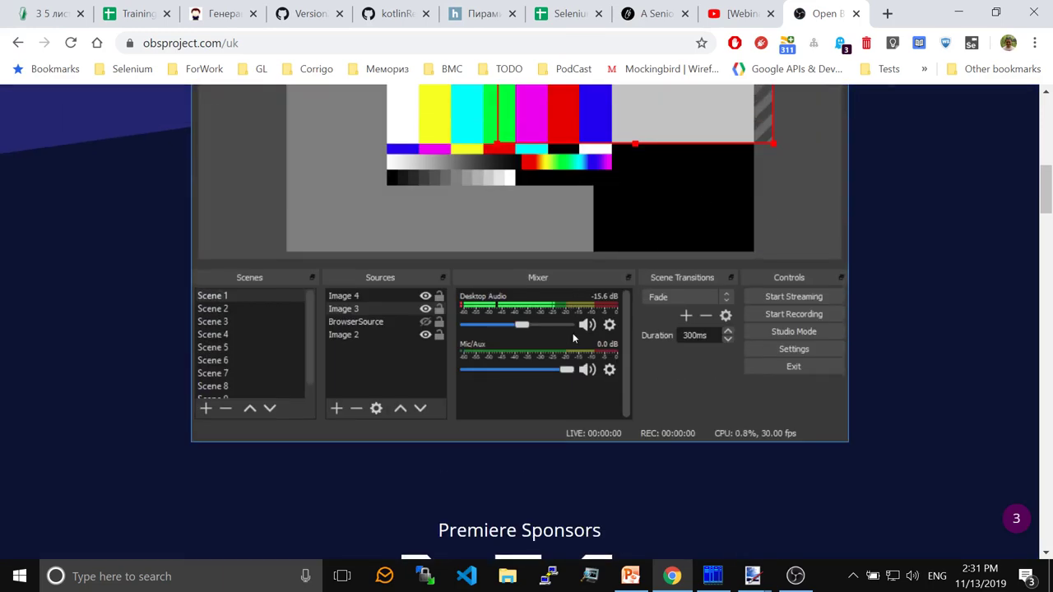
scroll(572, 333, down, 7)
scroll(574, 337, down, 12)
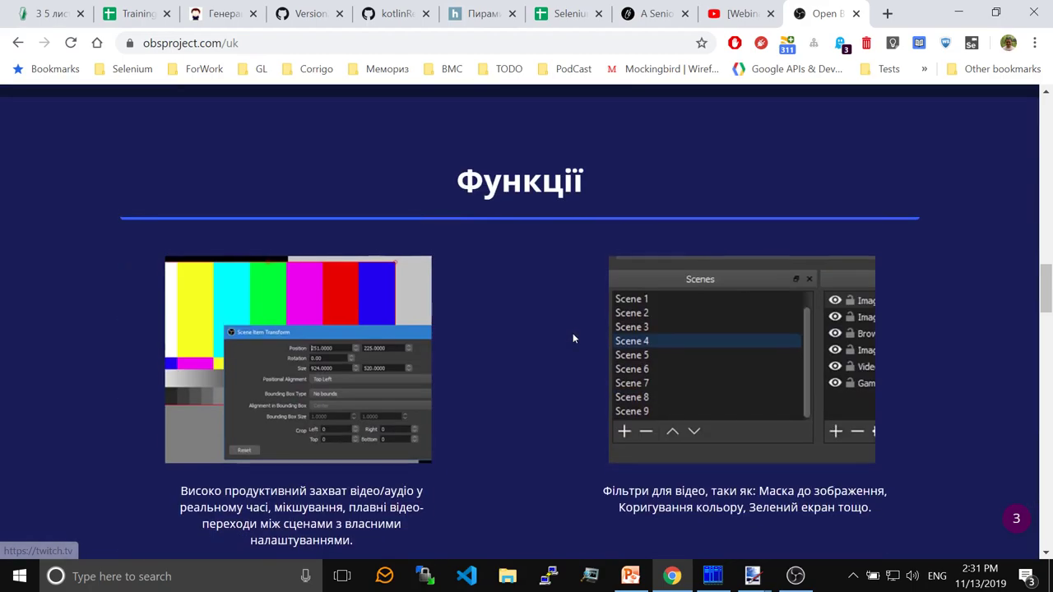
scroll(572, 306, down, 10)
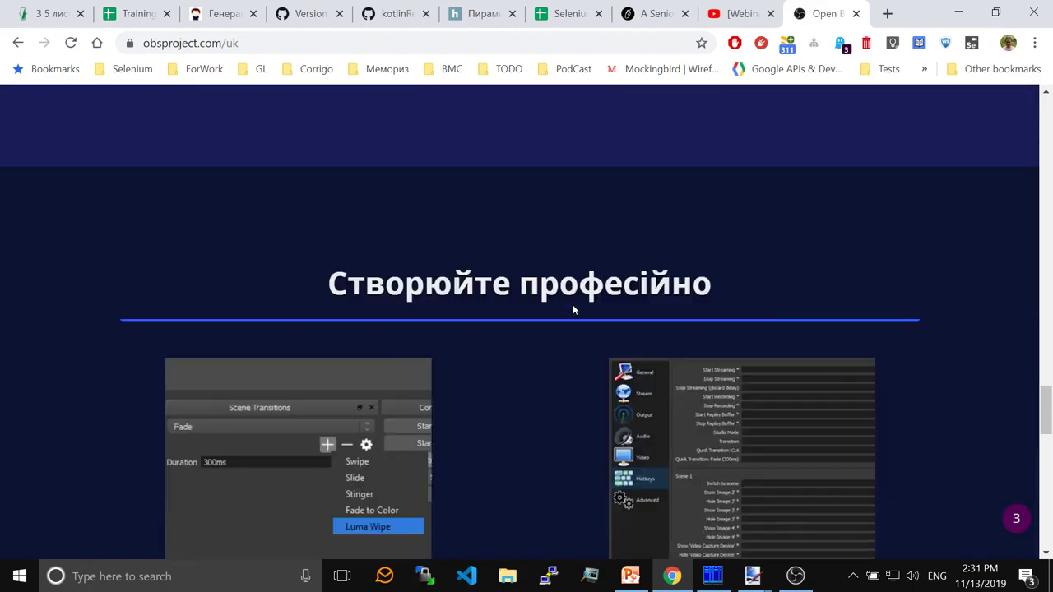
Close the OBS website and return to the PowerPoint slide on microphone processing.
click(855, 14)
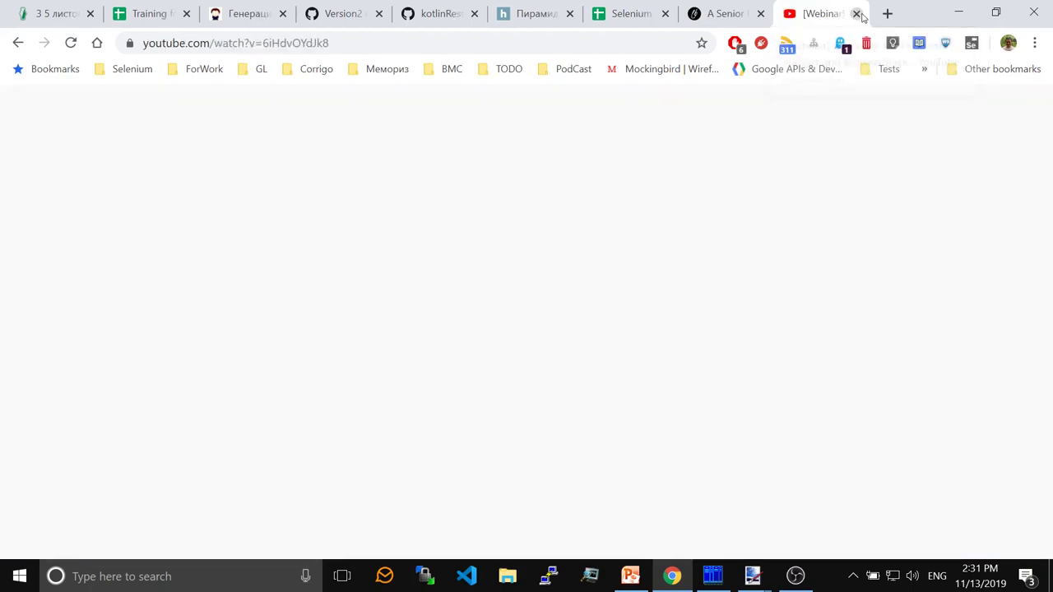
click(958, 11)
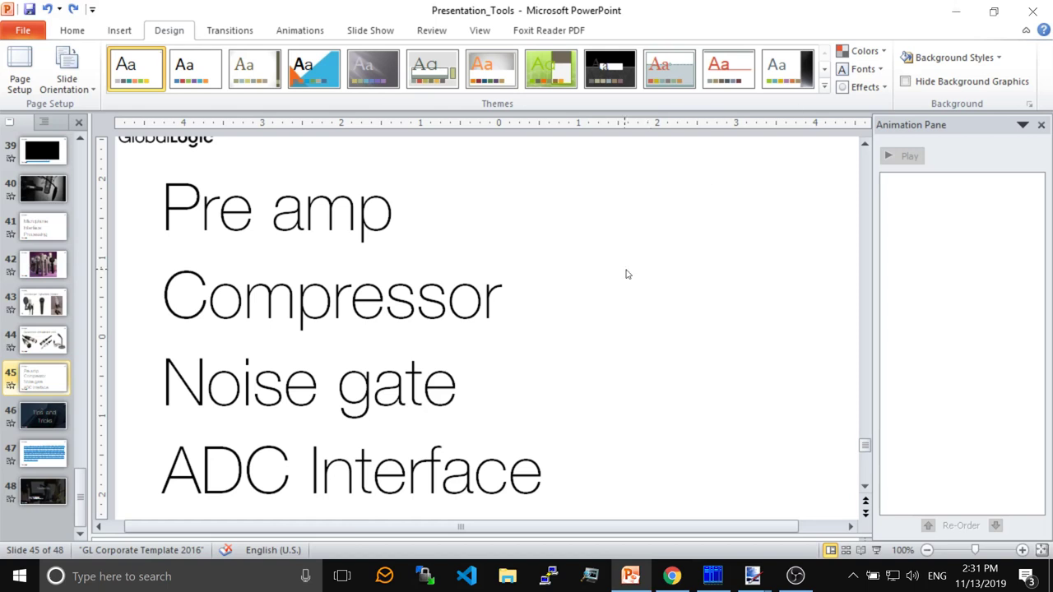